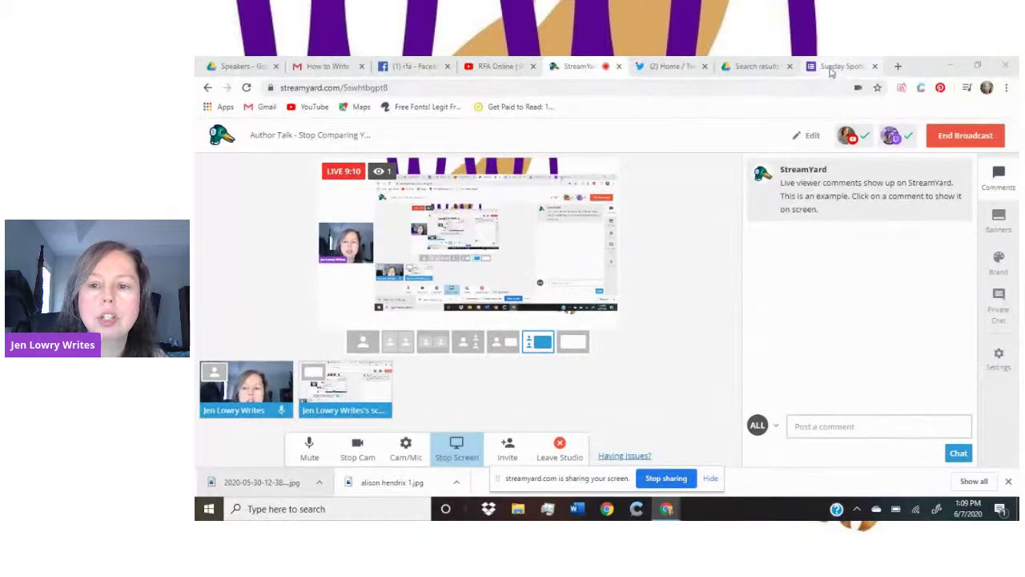
- Bring up the Sunday Spotlight form in the editor and highlight its title, "Sunday Spotlight Book Promotion on Jen Lowry Writes"
left_click(837, 67)
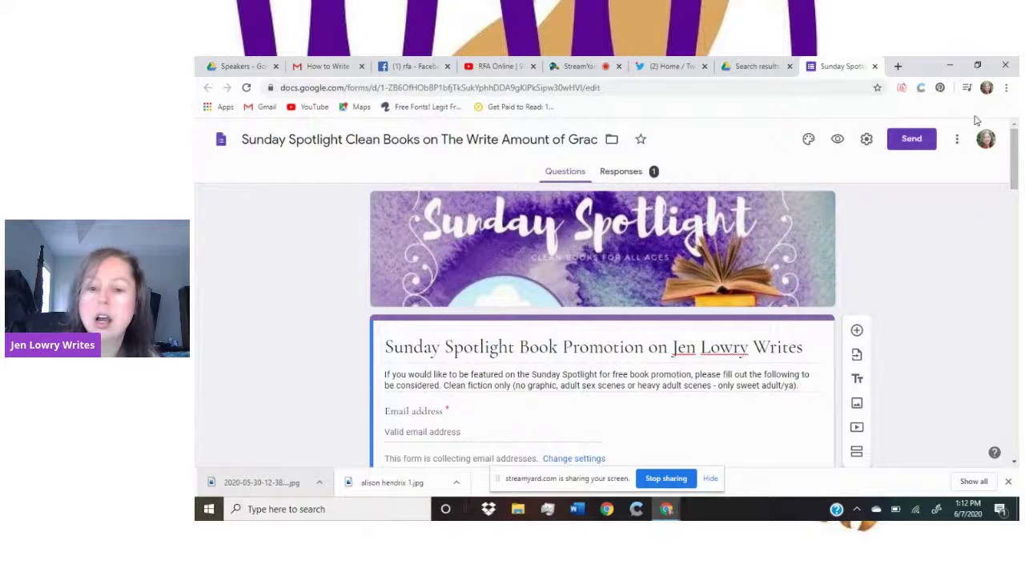
left_click_drag(1016, 145, 1016, 171)
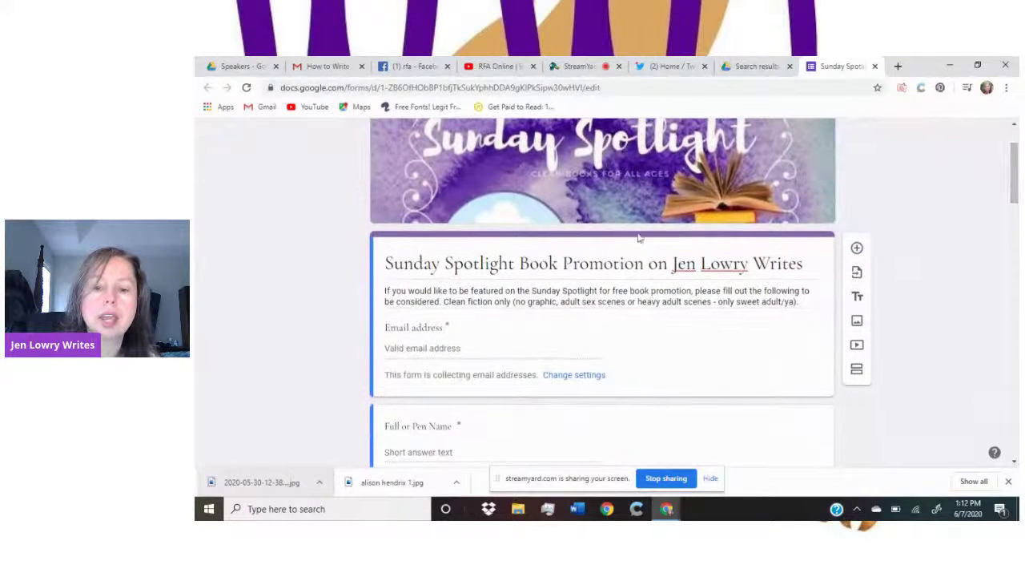
triple_click(649, 258)
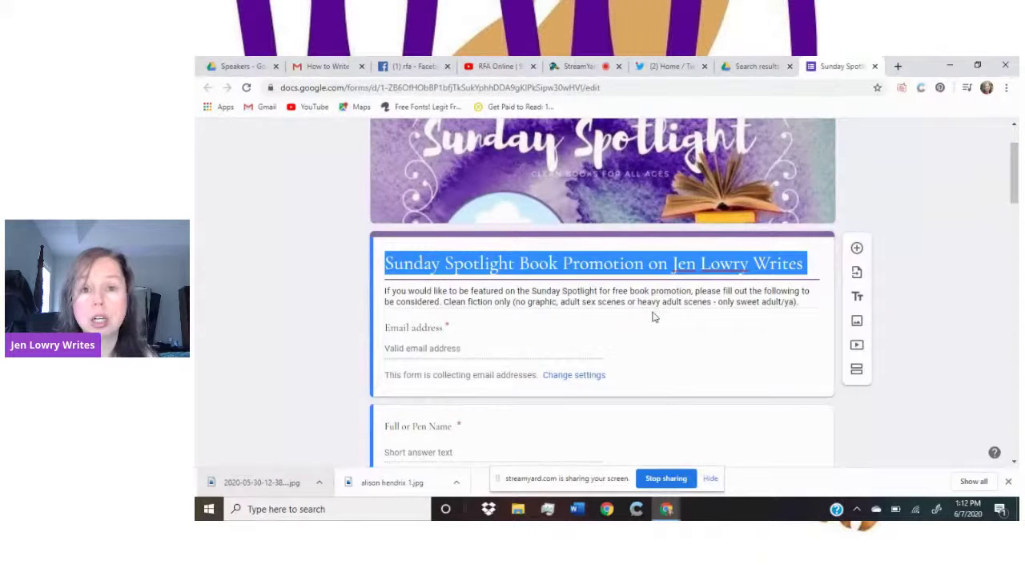
- Open the author blog at jenlowrywrites.wordpress.com in a new tab and view its header and navigation
left_click(898, 67)
left_click(730, 86)
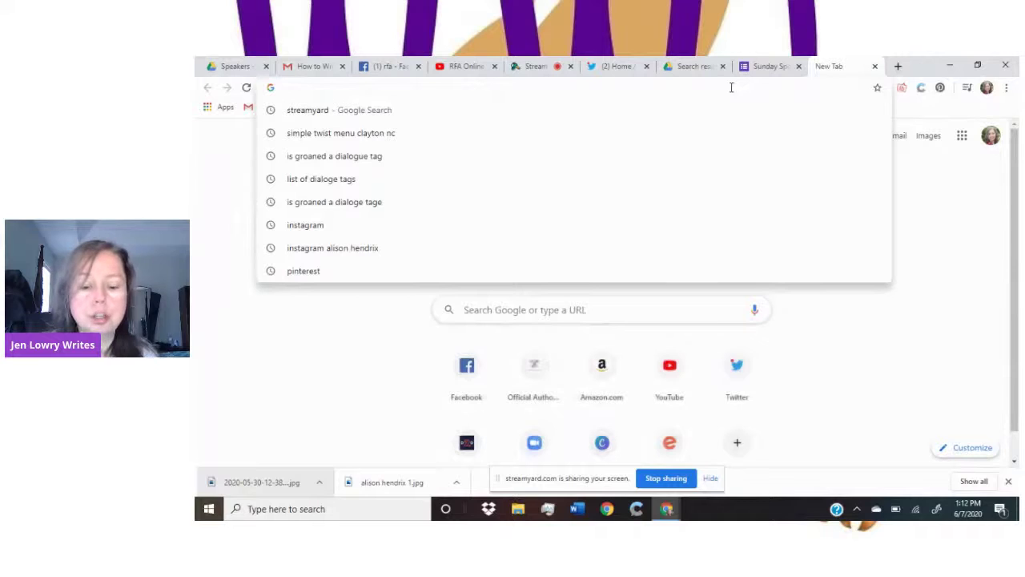
type("jenlowrywrites.wordpress.com")
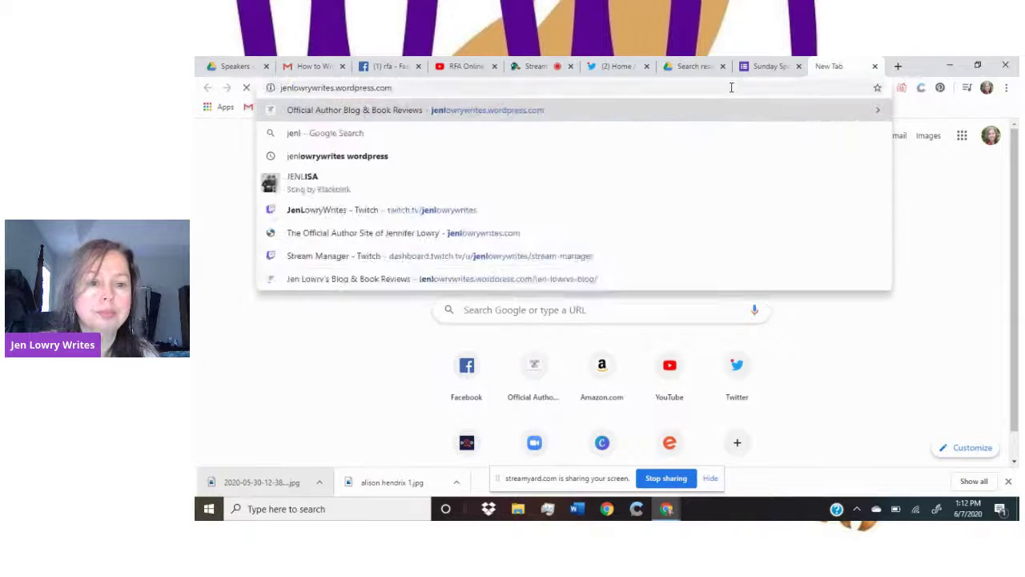
key("Return")
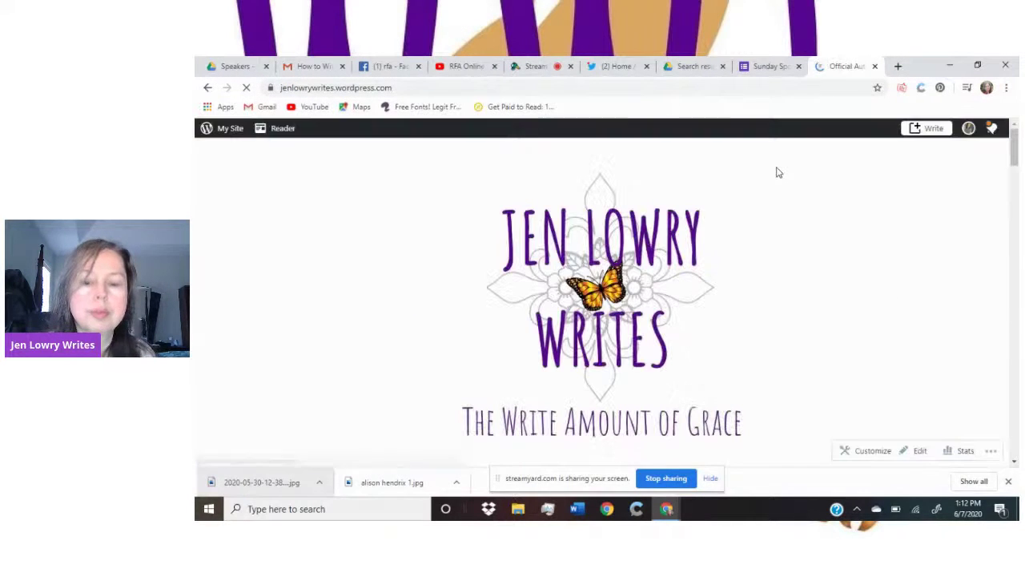
left_click_drag(1016, 148, 1015, 158)
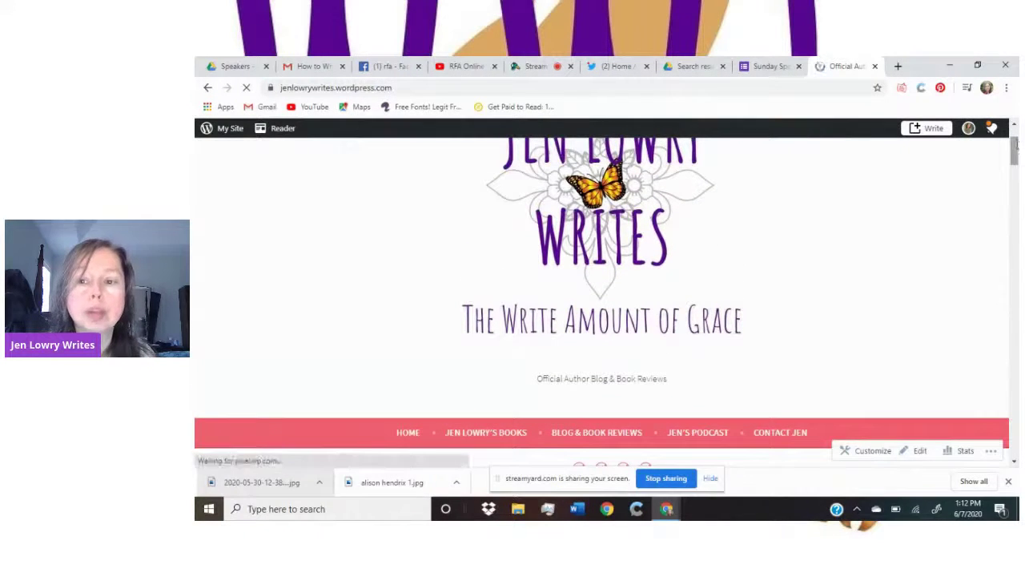
- Open the official author website at jenlowrywrites.com in another new tab and look over its home page
left_click(898, 65)
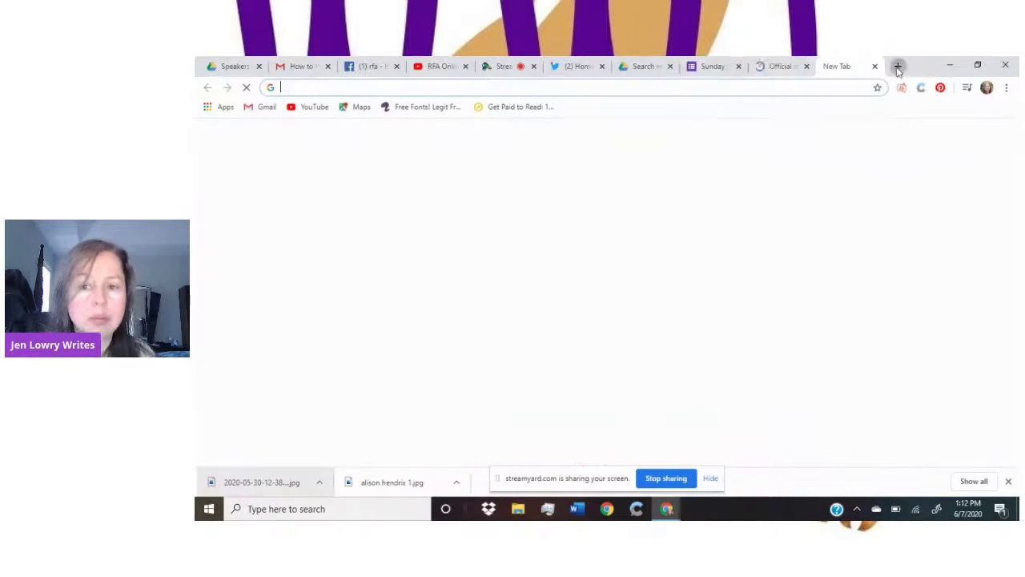
left_click(719, 87)
type("jenlowrywrites.c")
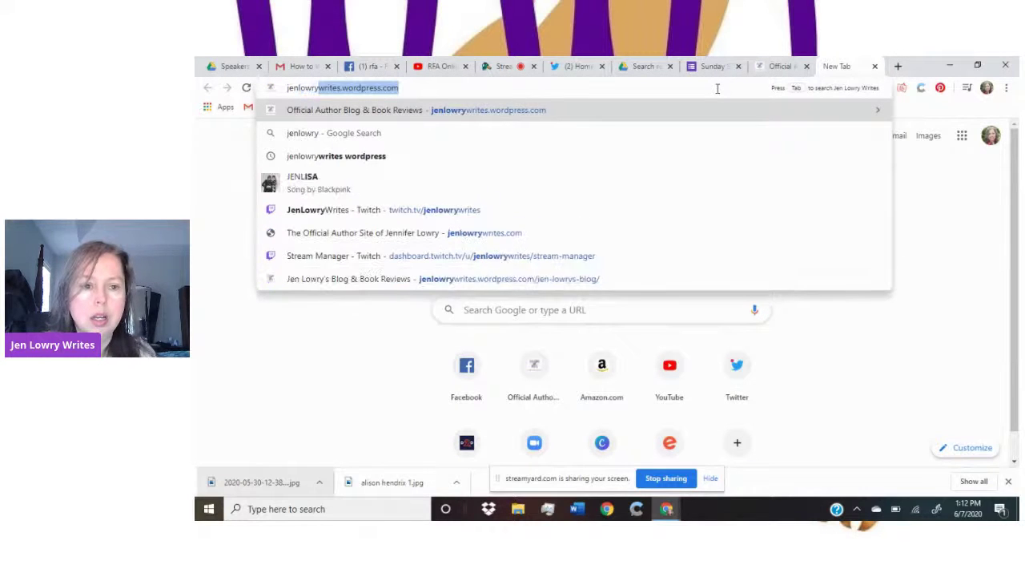
type("om")
key("Return")
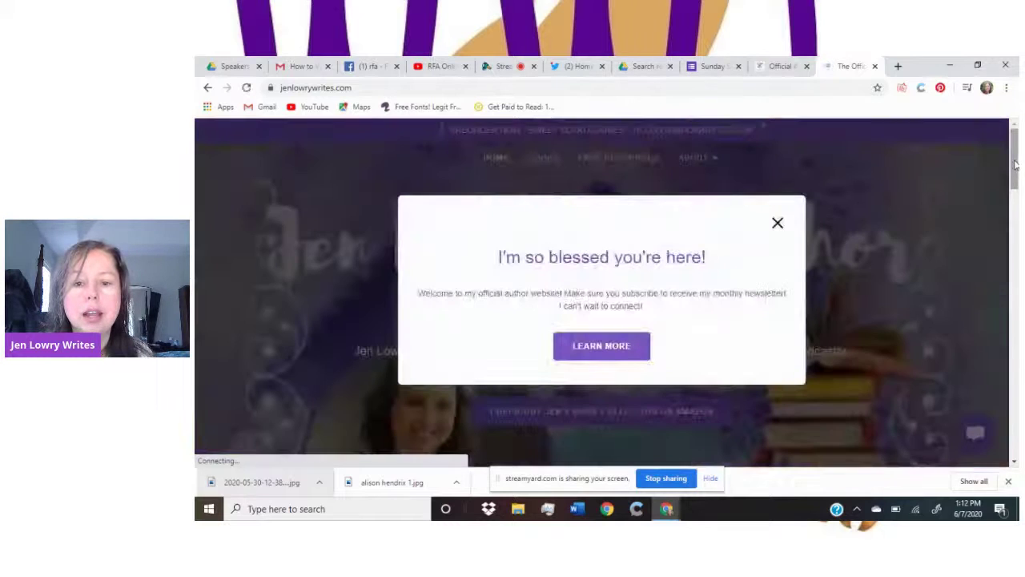
mouse_move(1016, 164)
left_mouse_down()
mouse_move(1014, 344)
mouse_move(1001, 219)
mouse_move(1011, 164)
left_mouse_up()
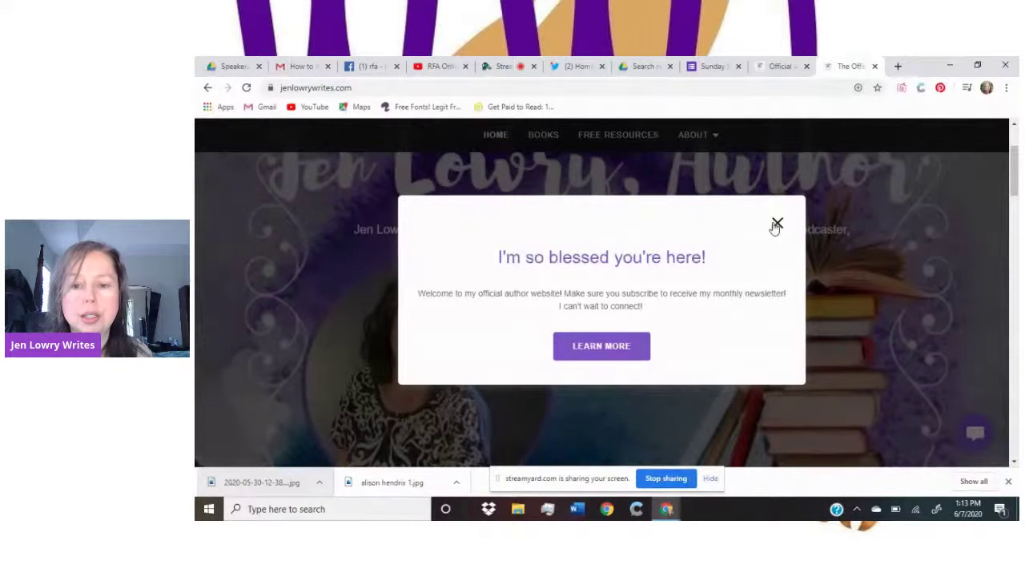
- Return to the WordPress blog and read its welcome text through the Sunday Spotlight section to the Submission Form link
left_click(778, 68)
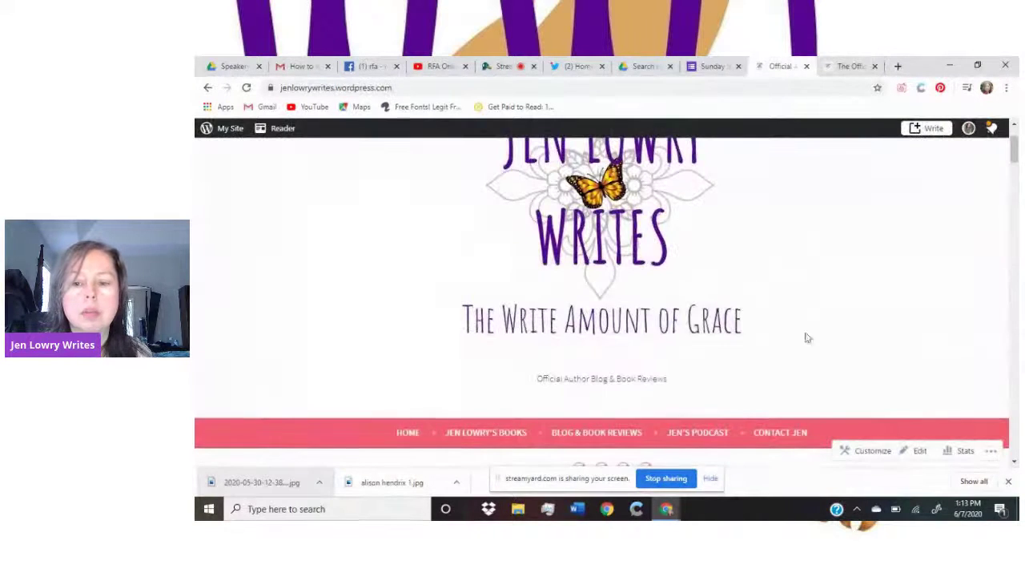
left_click_drag(1014, 149, 1015, 184)
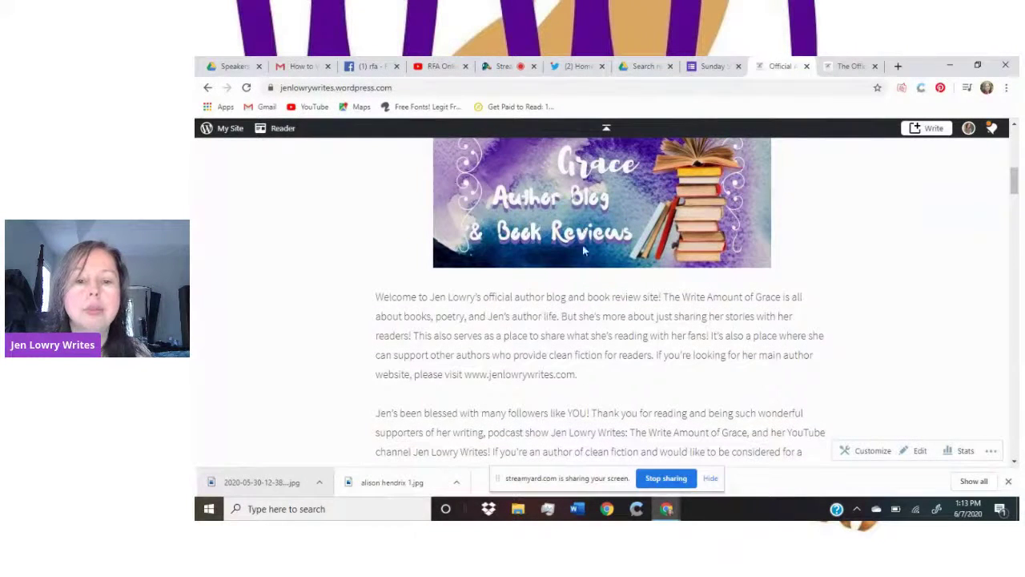
left_click_drag(1016, 184, 1016, 190)
scroll(1016, 192, "down", 2)
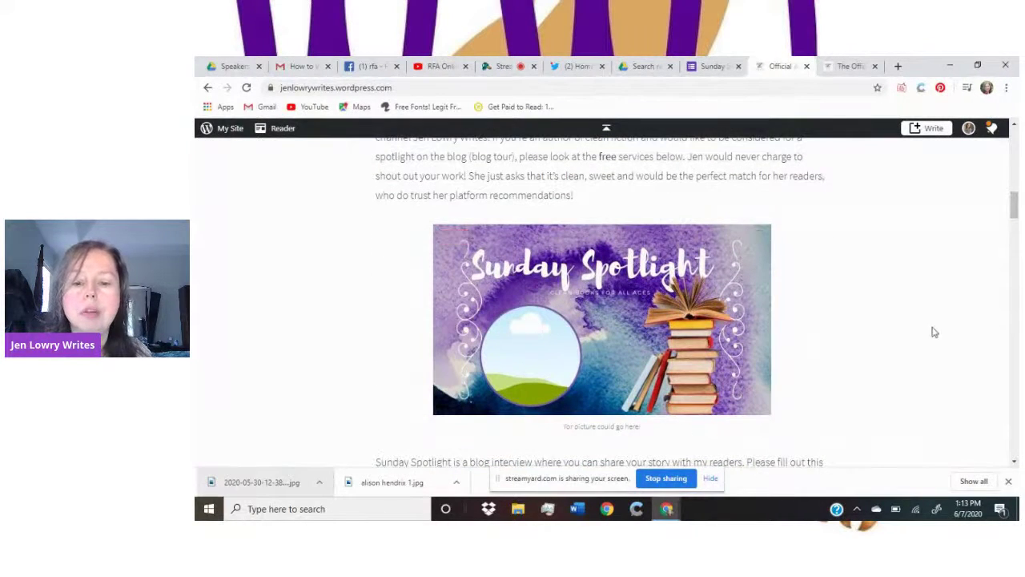
scroll(1016, 213, "down", 3)
scroll(1015, 221, "down", 3)
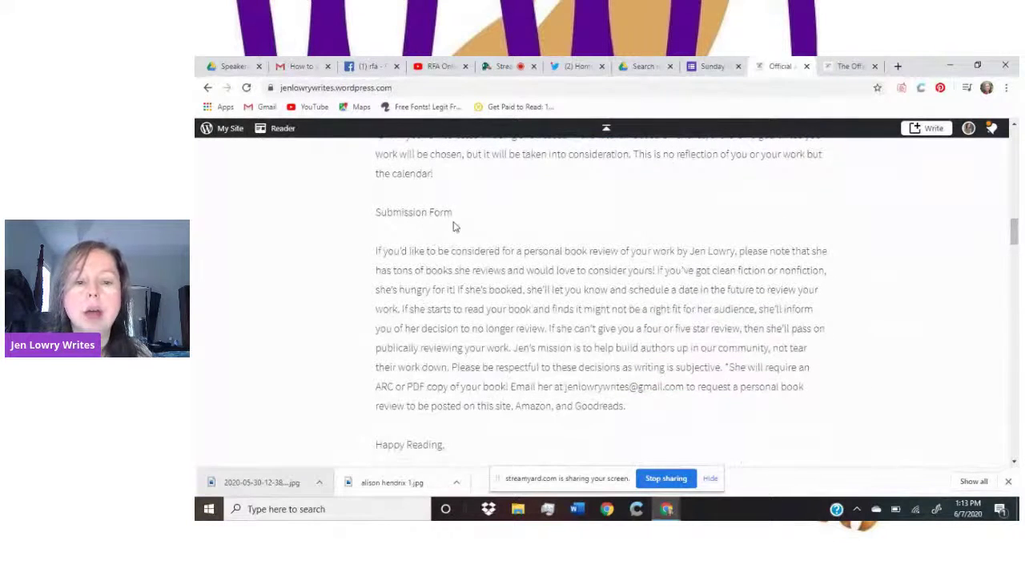
- Open the blog's Submission Form, review the questionnaire from start to end, and close it
left_click(399, 214)
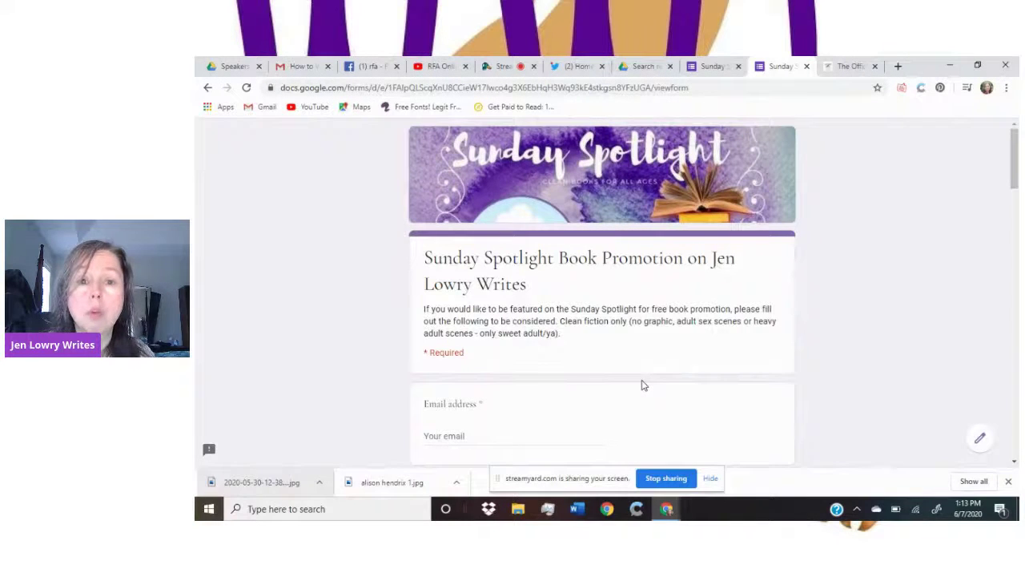
left_click_drag(1016, 186, 988, 447)
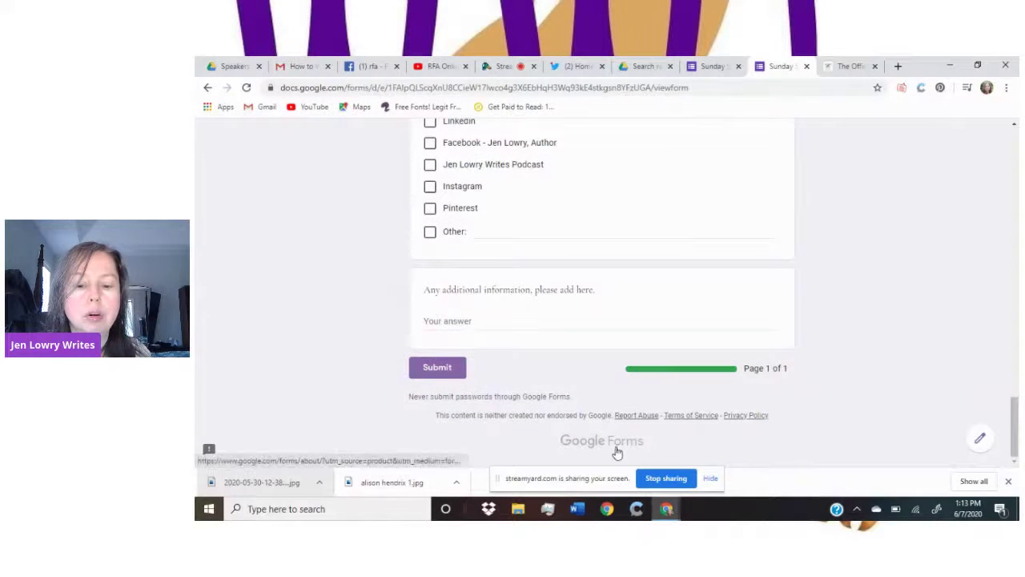
left_click_drag(1015, 426, 765, 62)
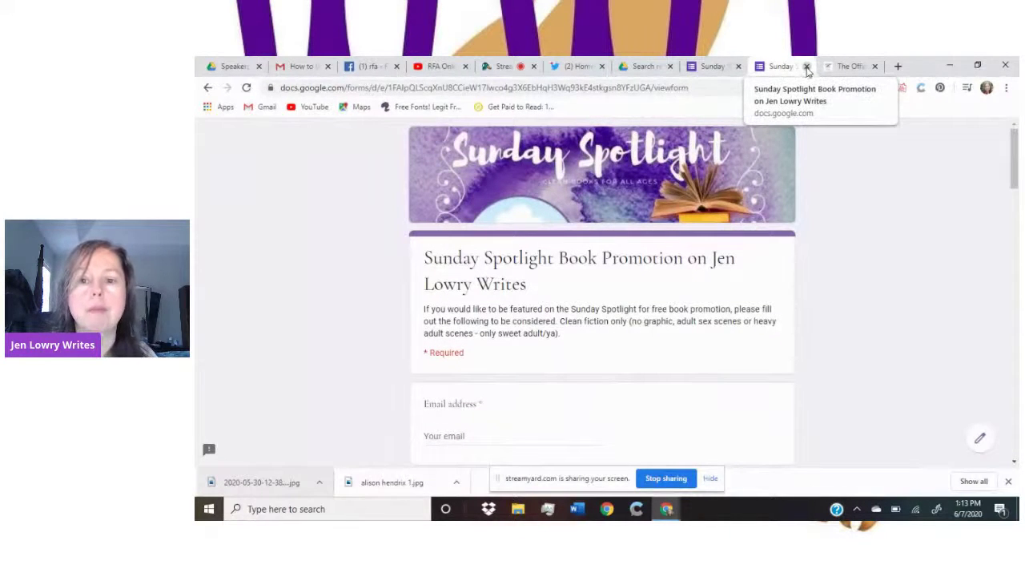
left_click(807, 66)
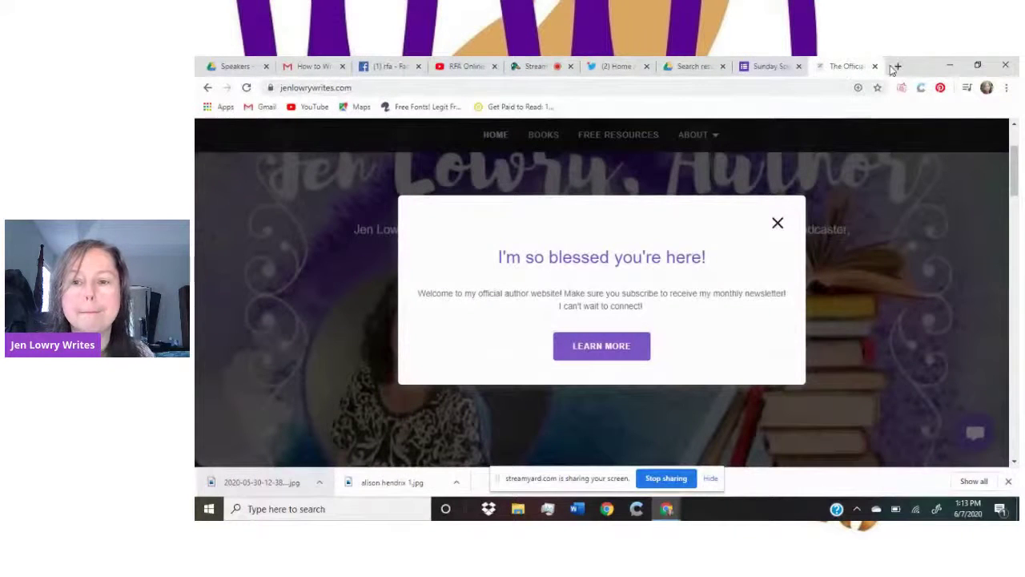
- Reopen jenlowrywrites.wordpress.com in a new tab and go to its Blog & Book Reviews page
left_click(898, 66)
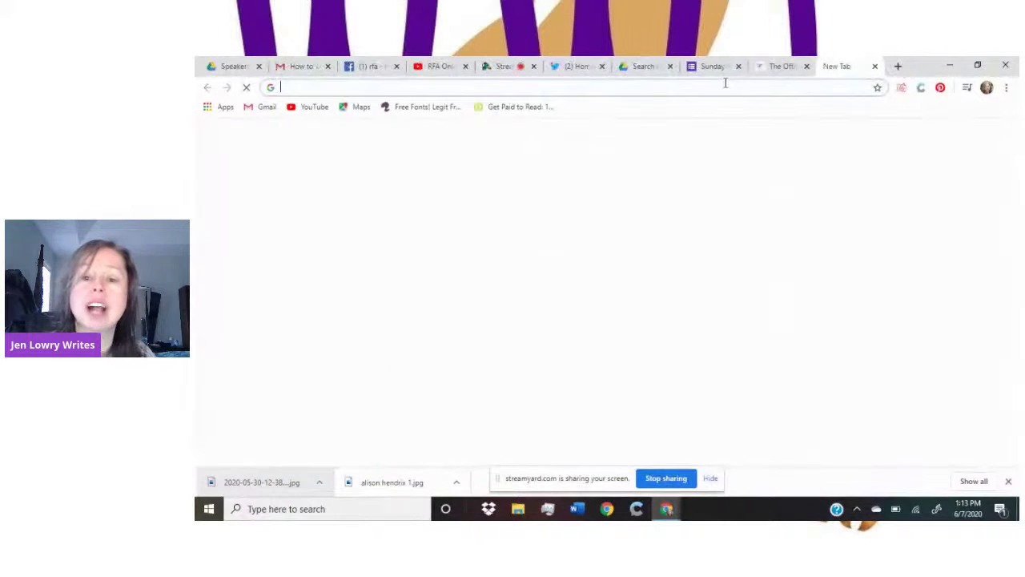
left_click(727, 88)
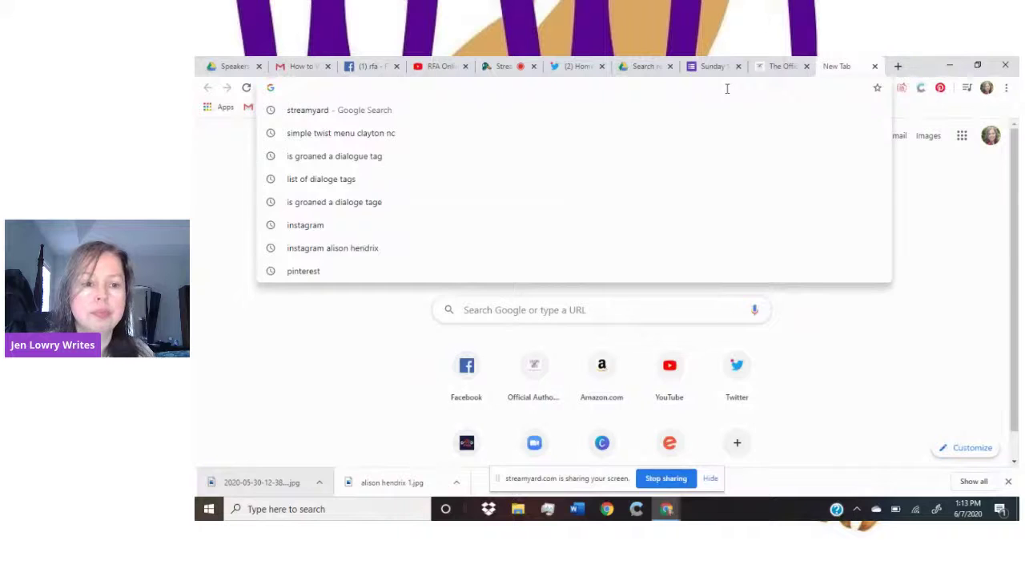
type("jen")
key("Return")
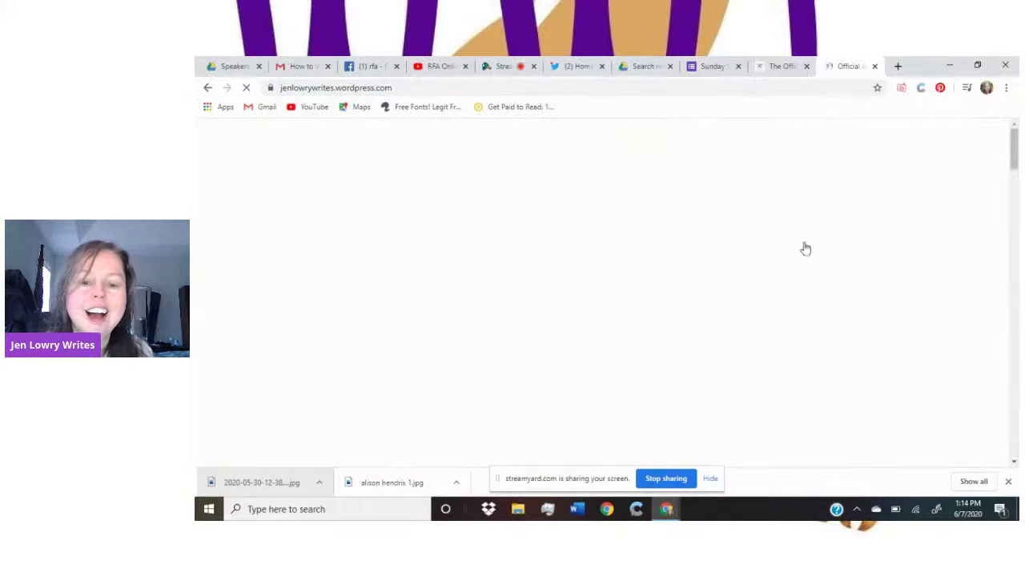
scroll(1014, 151, "down", 4)
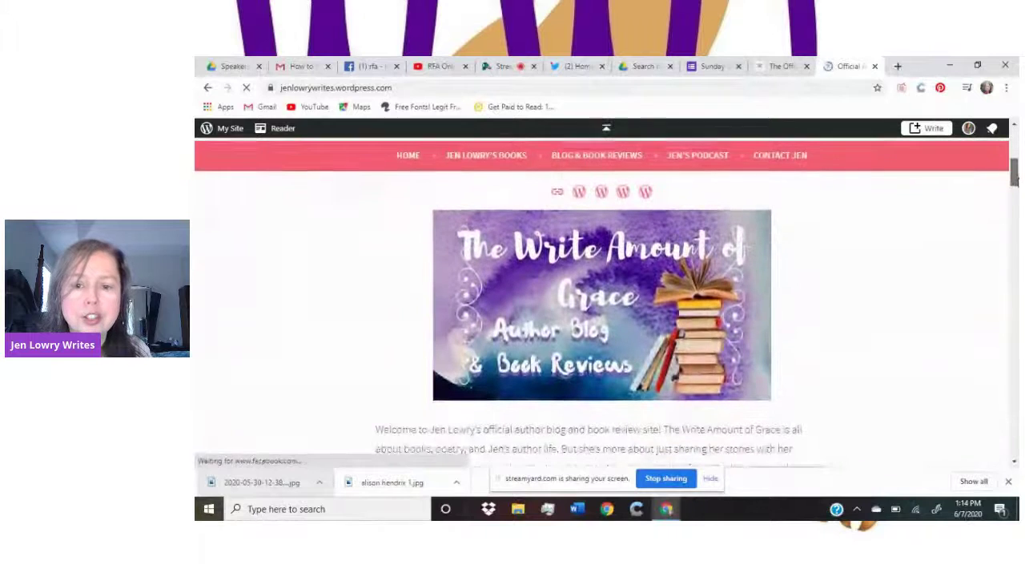
left_click(611, 189)
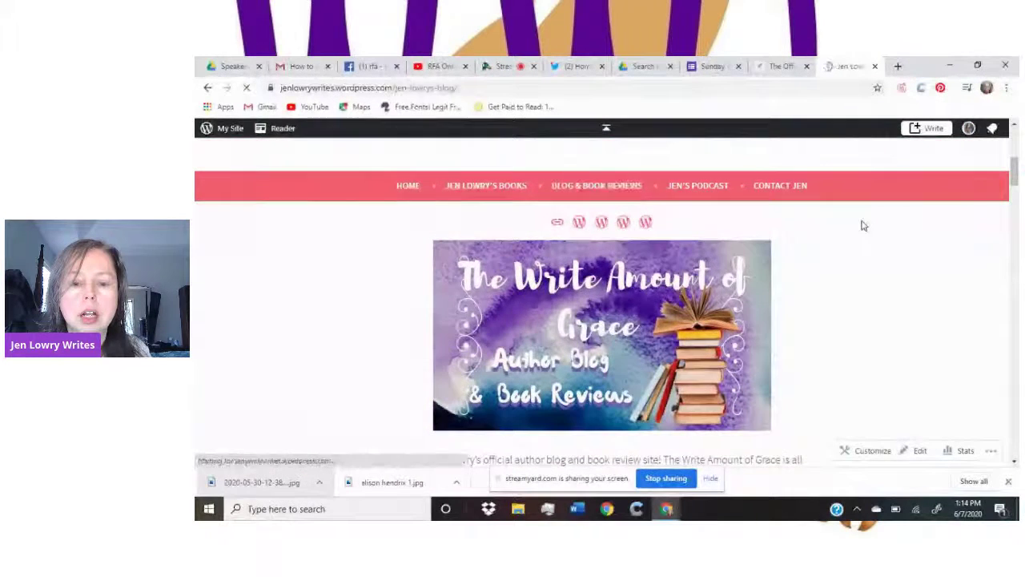
- Browse the recent blog posts and open the June 7, 2020 Sunday Spotlight Author and Podcast Host post
left_click_drag(1016, 144, 1016, 210)
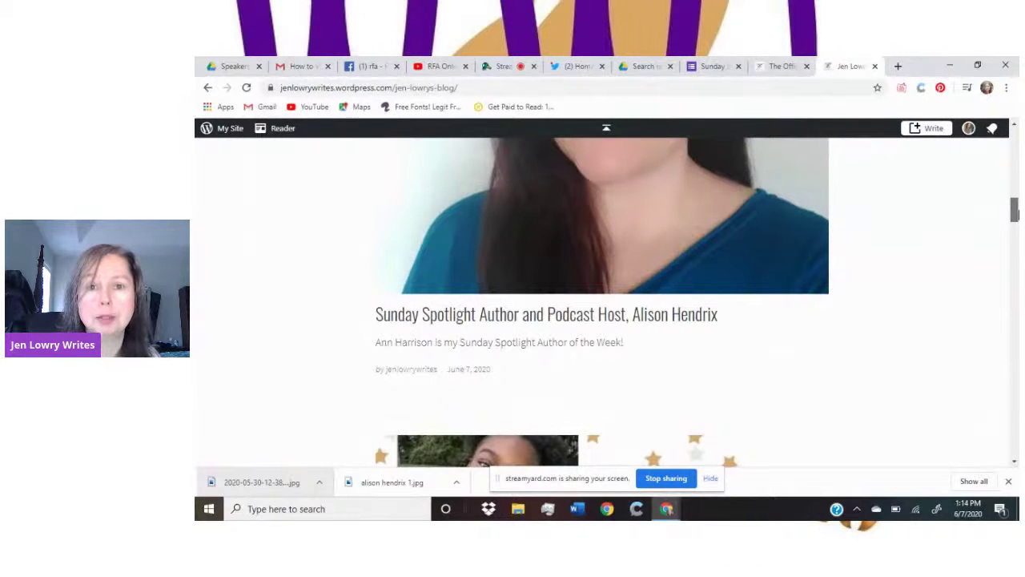
mouse_move(1016, 210)
left_mouse_down()
mouse_move(1014, 245)
mouse_move(1014, 230)
left_mouse_up()
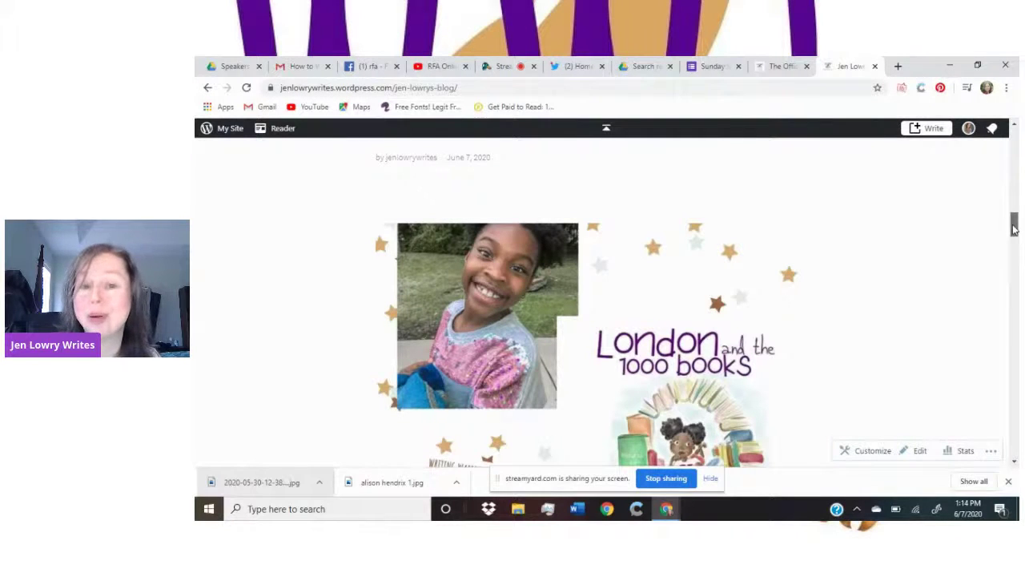
left_click_drag(1014, 228, 1014, 231)
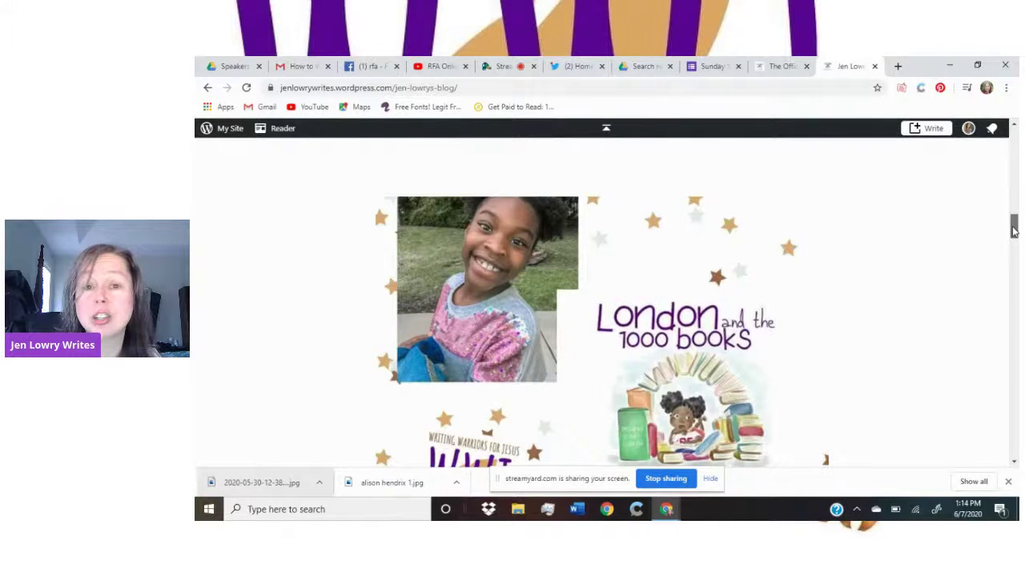
left_click_drag(1014, 231, 1014, 213)
left_click(646, 296)
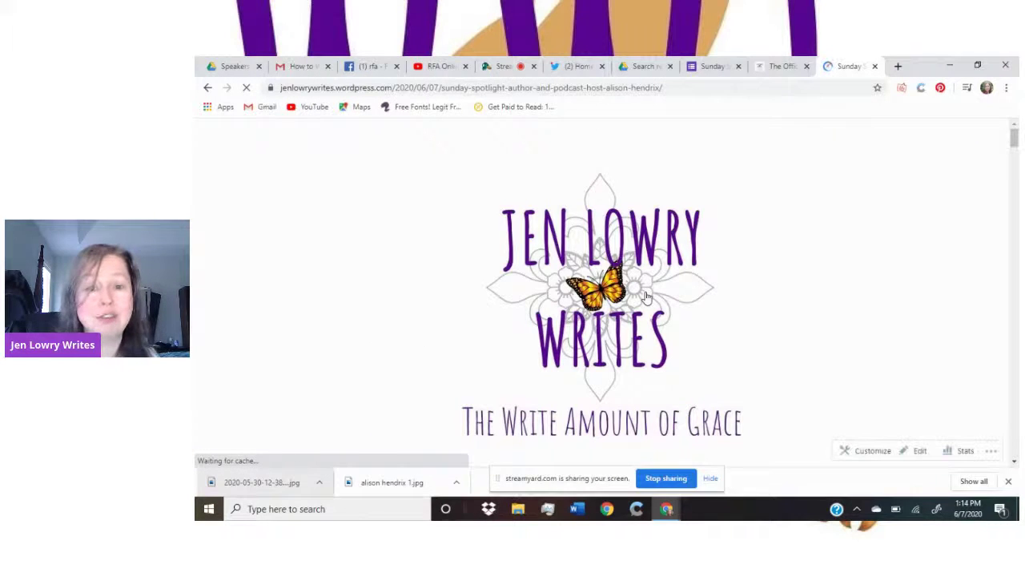
- Read the spotlight post's opening quote, introduction and featured author's biography
left_click_drag(1015, 138, 1014, 196)
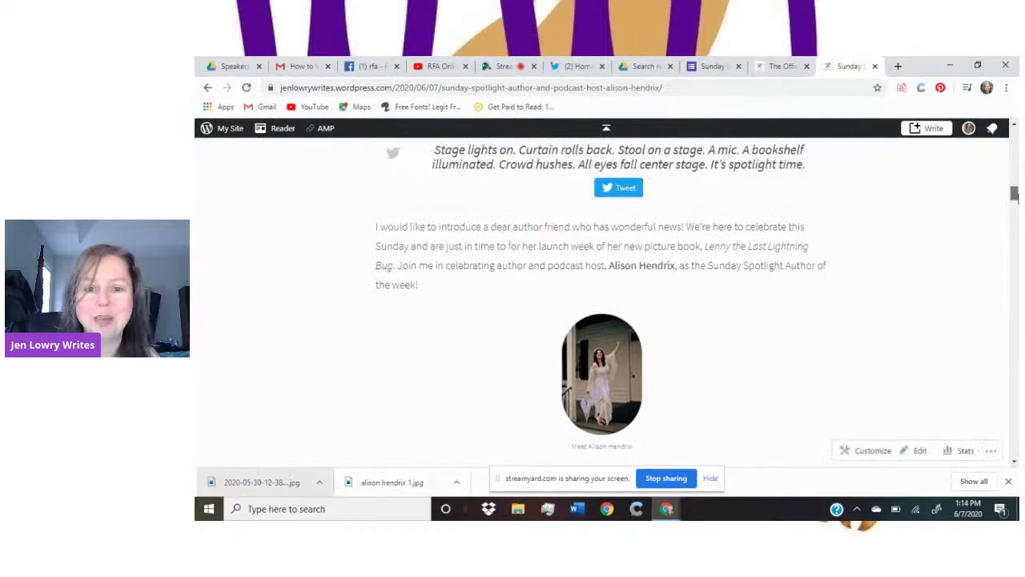
scroll(1014, 195, "up", 1)
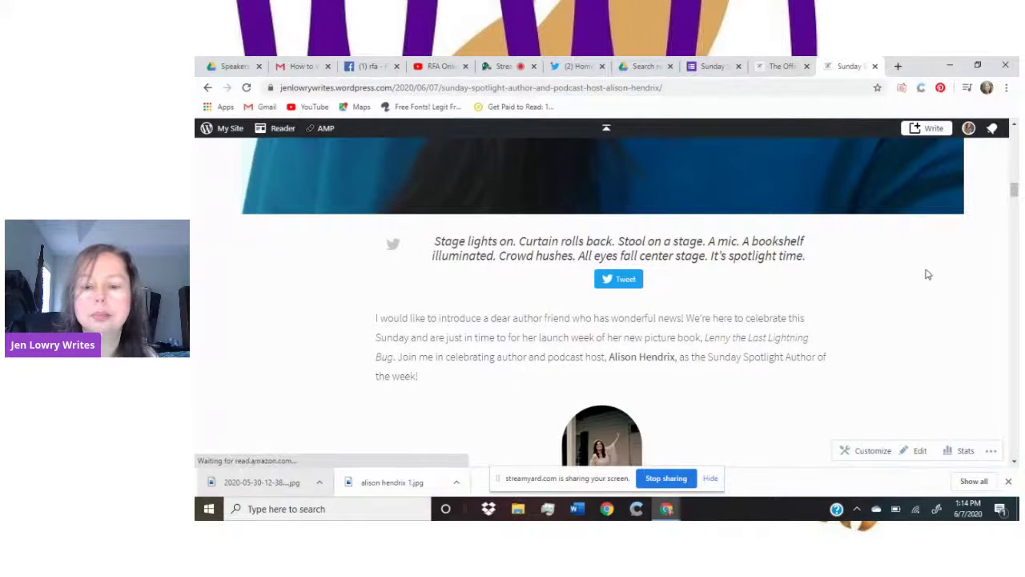
left_click_drag(1014, 193, 1014, 206)
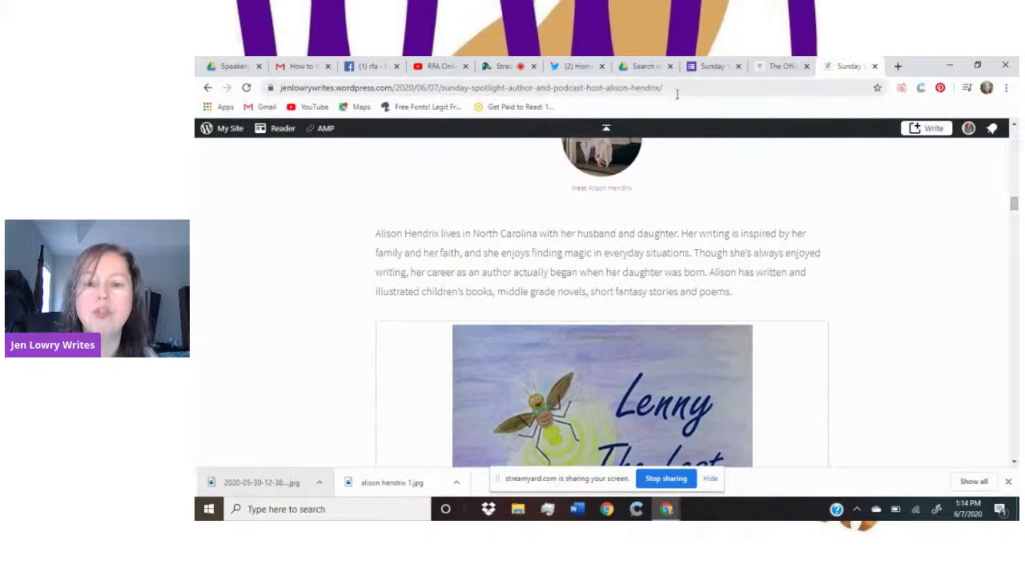
- Check the Sunday Spotlight form editor, return to the spotlight post, and review it from the author photo to the related posts
left_click(711, 66)
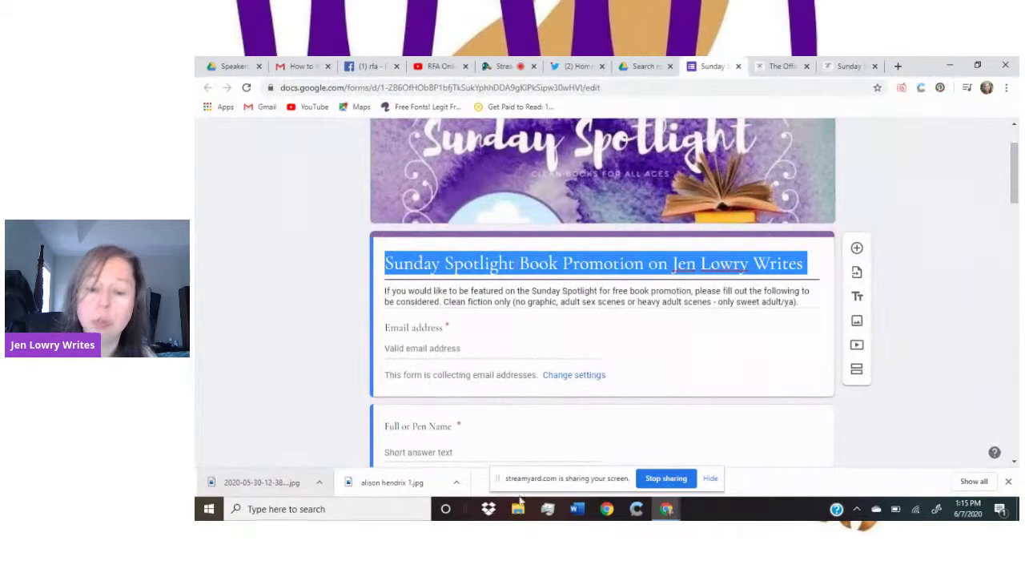
left_click(841, 71)
left_click_drag(1014, 205, 1015, 166)
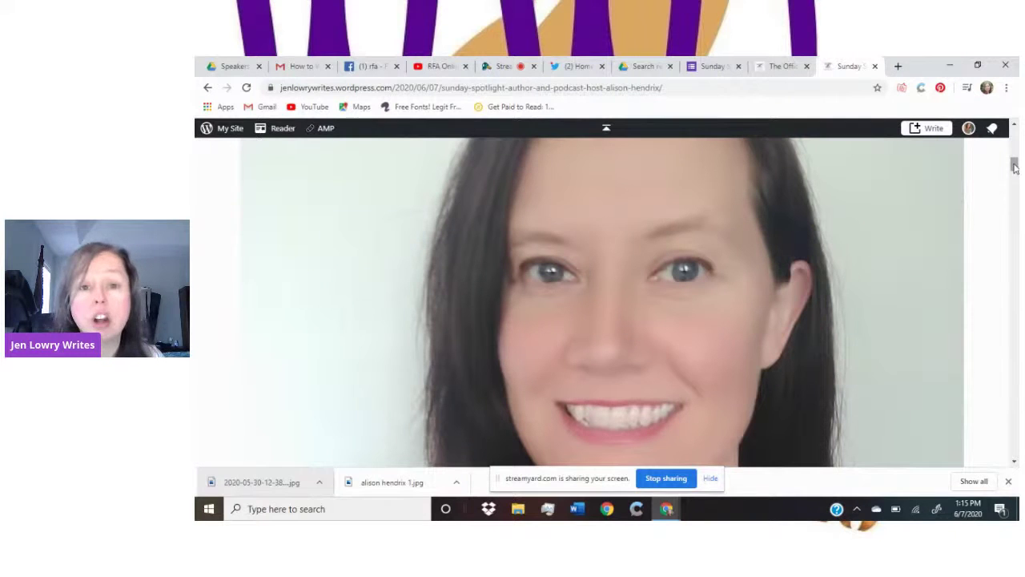
left_click_drag(1015, 166, 1014, 210)
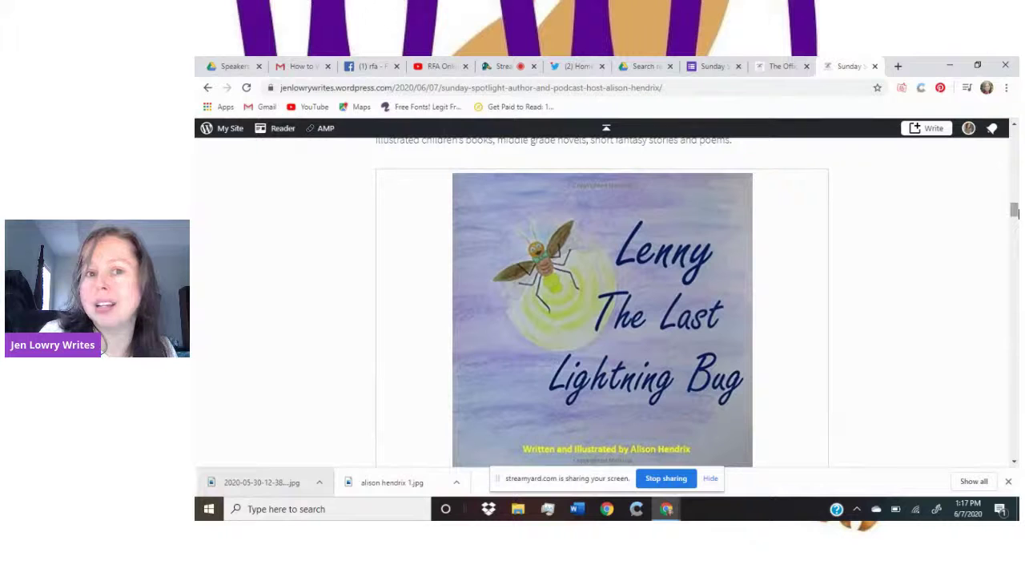
left_click_drag(1015, 210, 998, 331)
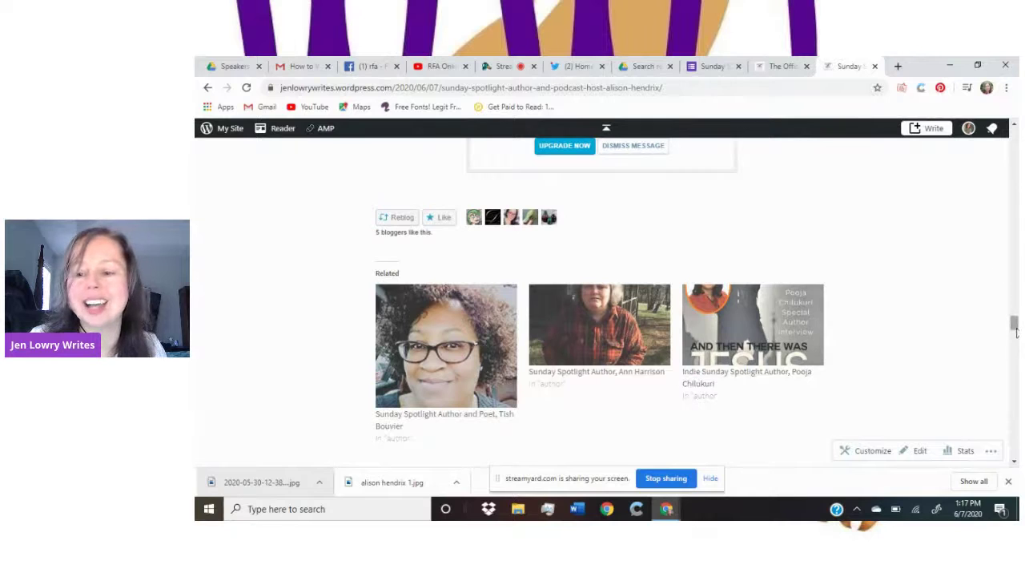
- Review the spotlight post's related posts, blog follower section and archives, and return to the blog header
left_click_drag(1015, 326, 1014, 326)
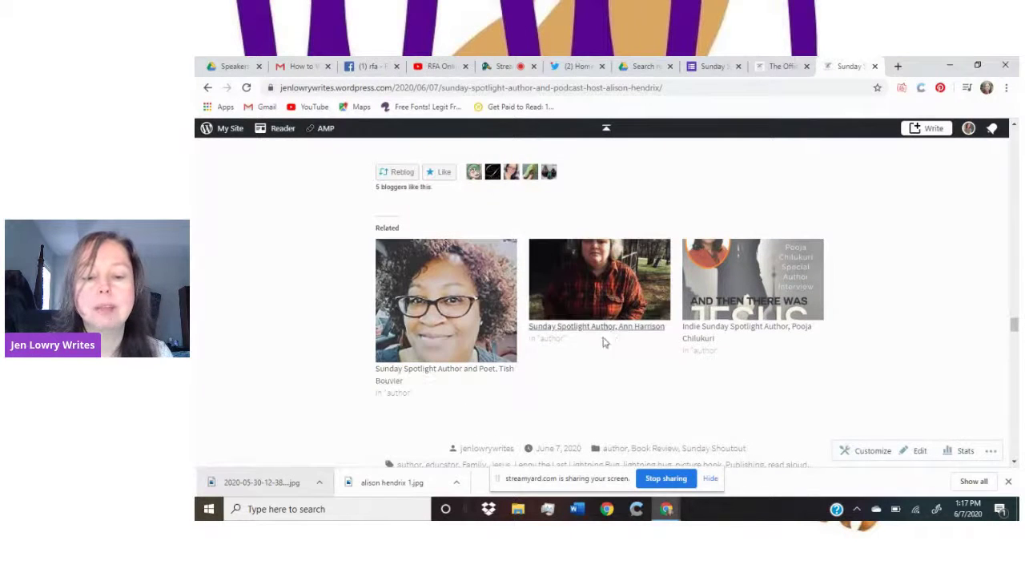
left_click_drag(1015, 324, 1014, 362)
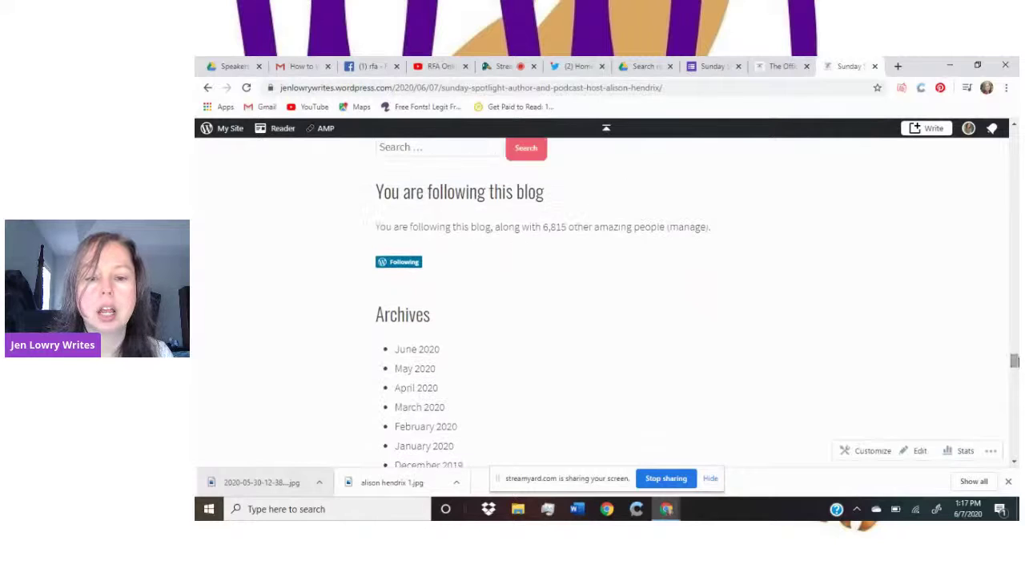
left_click_drag(630, 229, 497, 228)
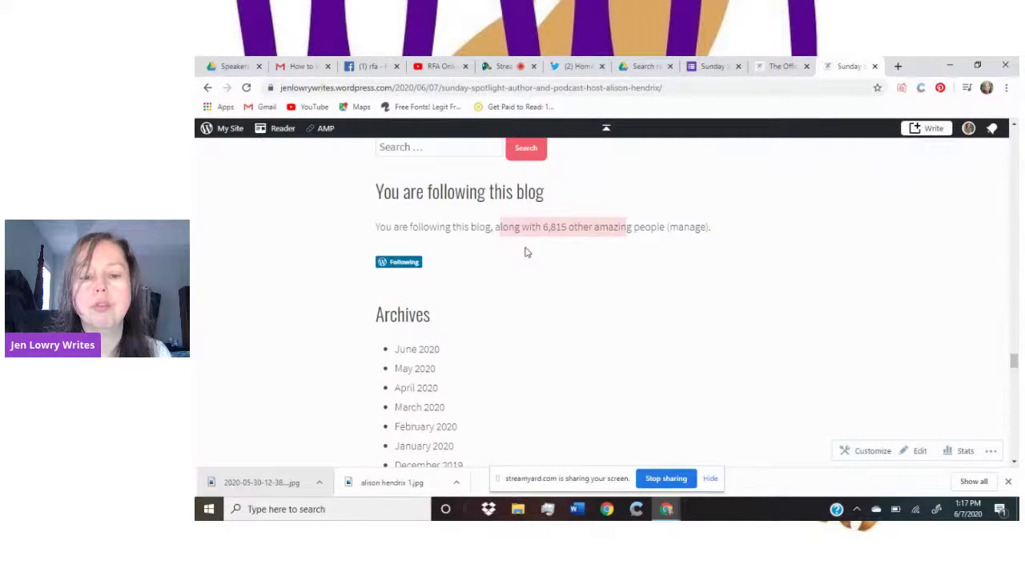
left_click(574, 283)
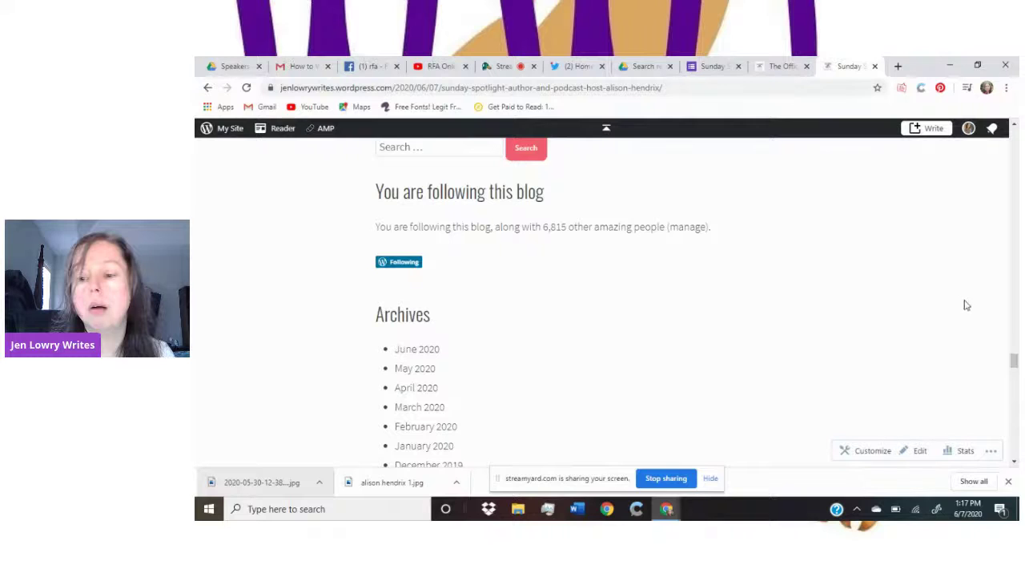
left_click_drag(1014, 360, 1012, 133)
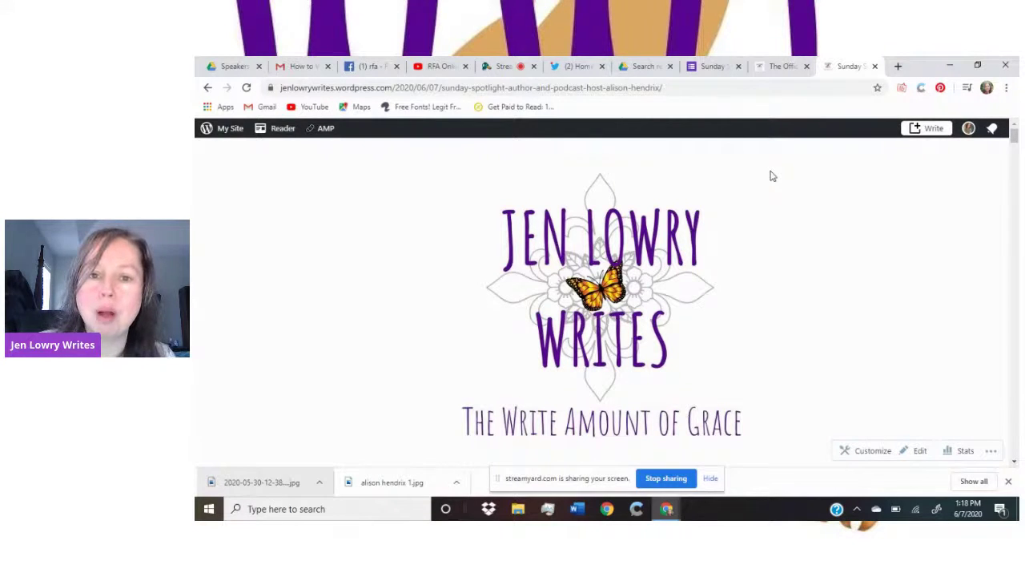
- Return to the Sunday Spotlight form editor and view its header, title and description
left_click(712, 66)
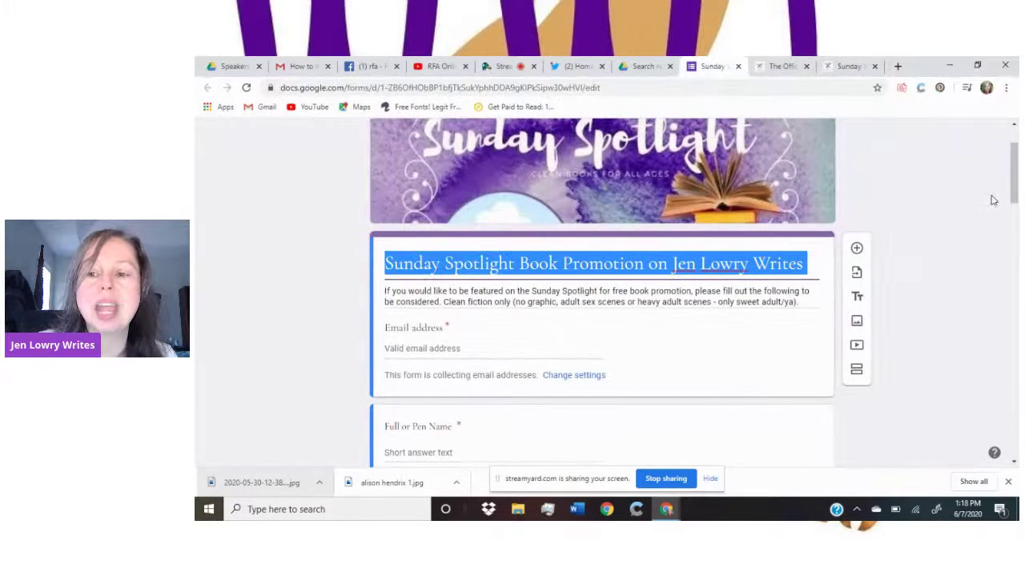
left_click_drag(1019, 193, 1018, 160)
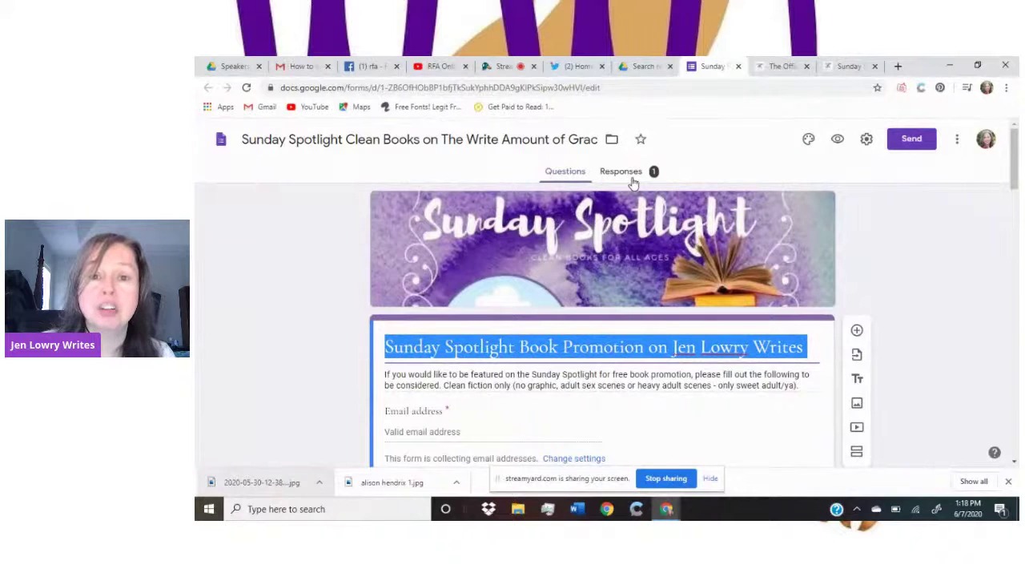
left_click(952, 242)
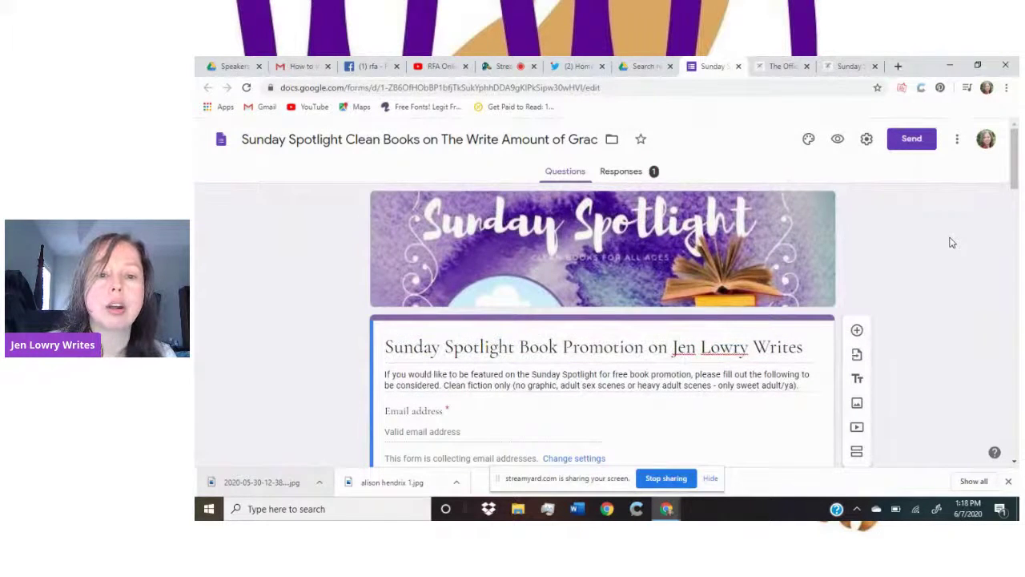
- Check the StreamYard broadcast and the jenlowrywrites.com author website before returning to the Sunday Spotlight form
left_click(497, 66)
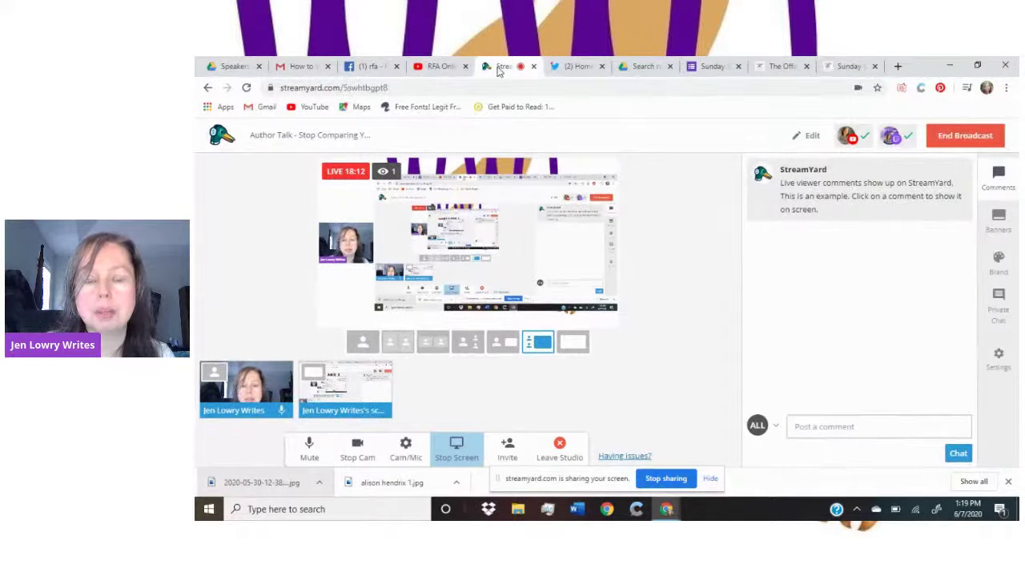
left_click(782, 68)
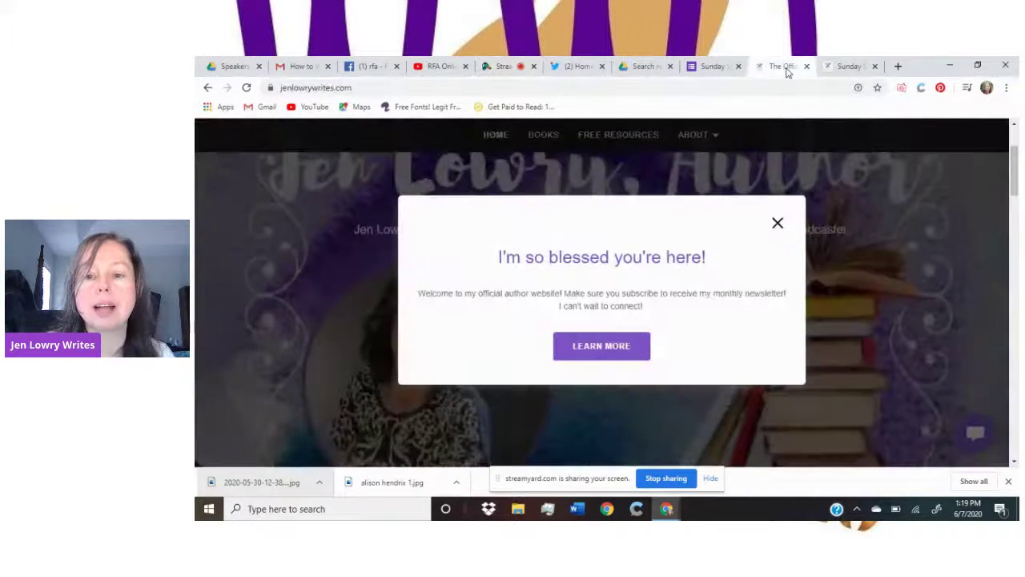
left_click(709, 67)
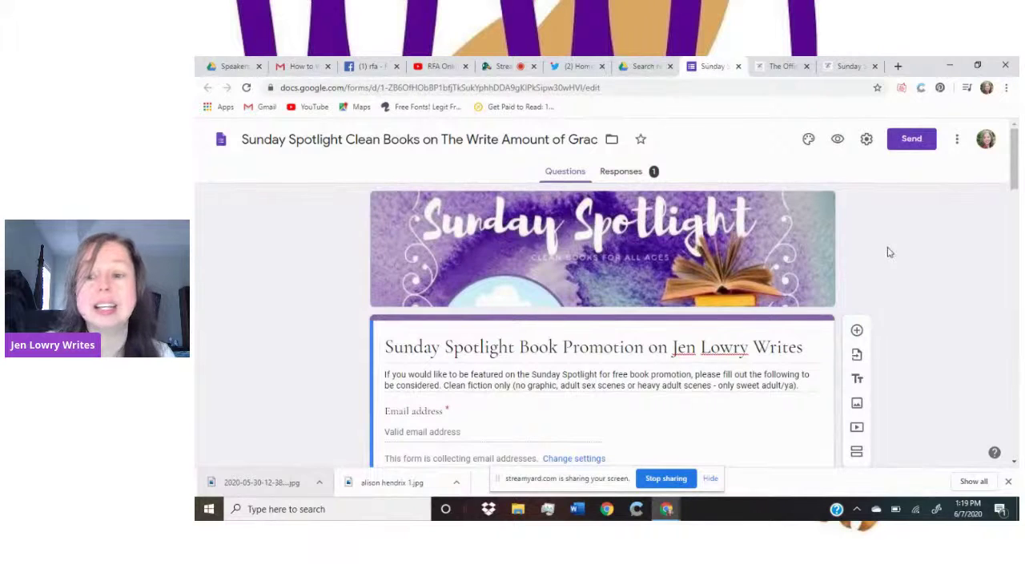
- Review the form's clean fiction guidelines and its email, pen name, book links and short bio questions
left_click_drag(1016, 160, 1018, 194)
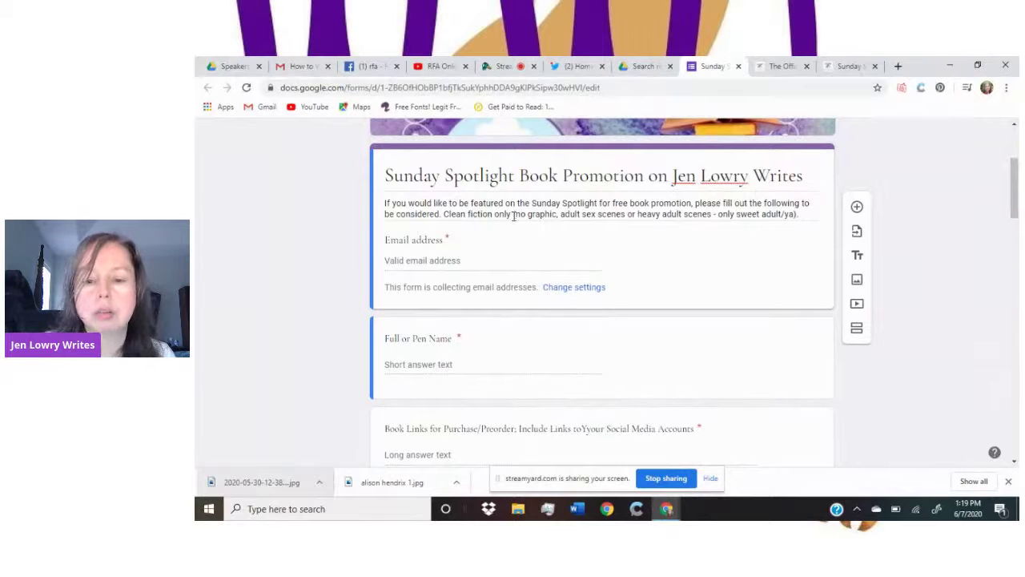
left_click_drag(1016, 204, 1018, 217)
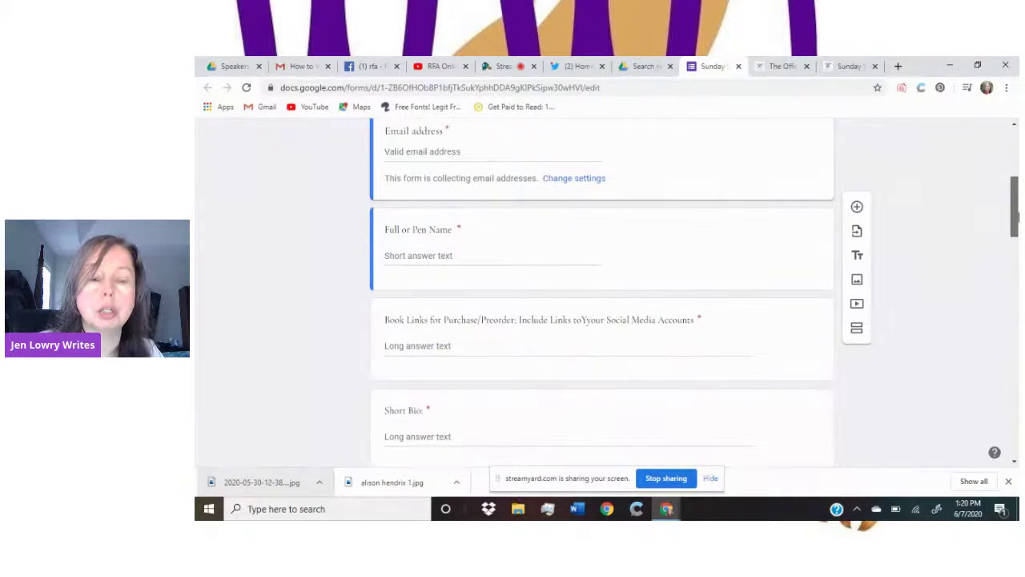
left_click_drag(1018, 217, 1018, 230)
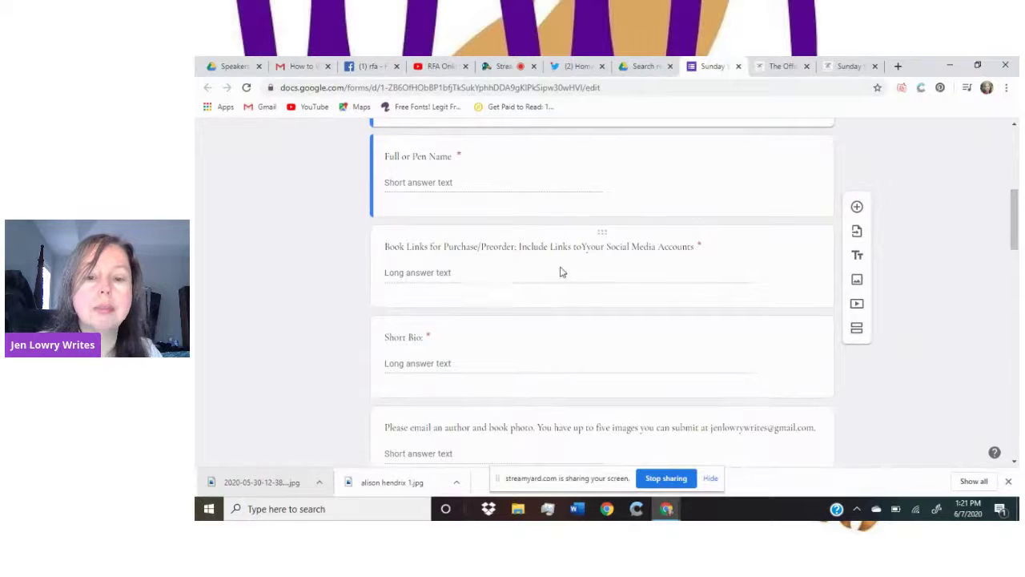
left_click_drag(1014, 242, 1016, 251)
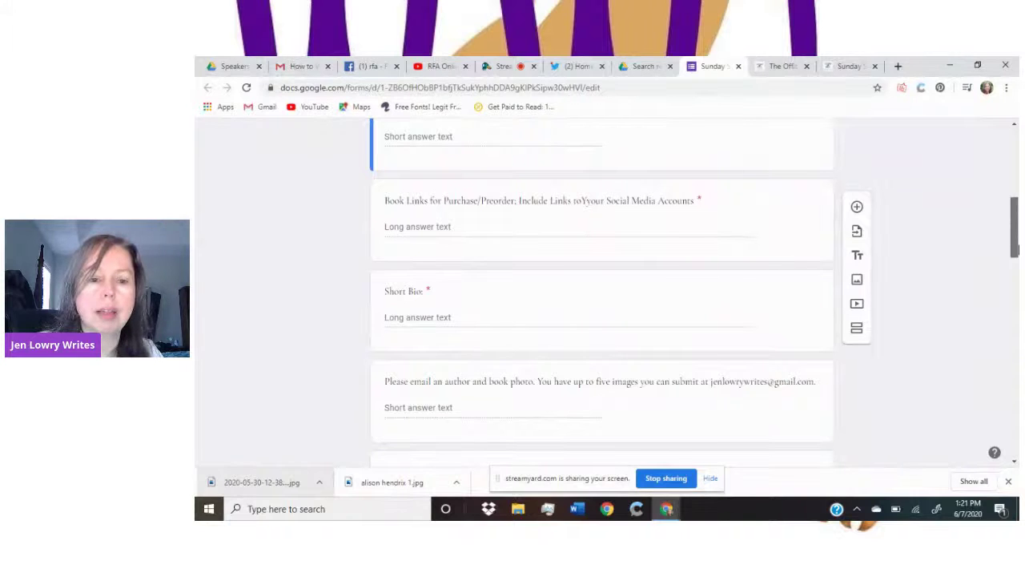
left_click_drag(1014, 250, 1014, 255)
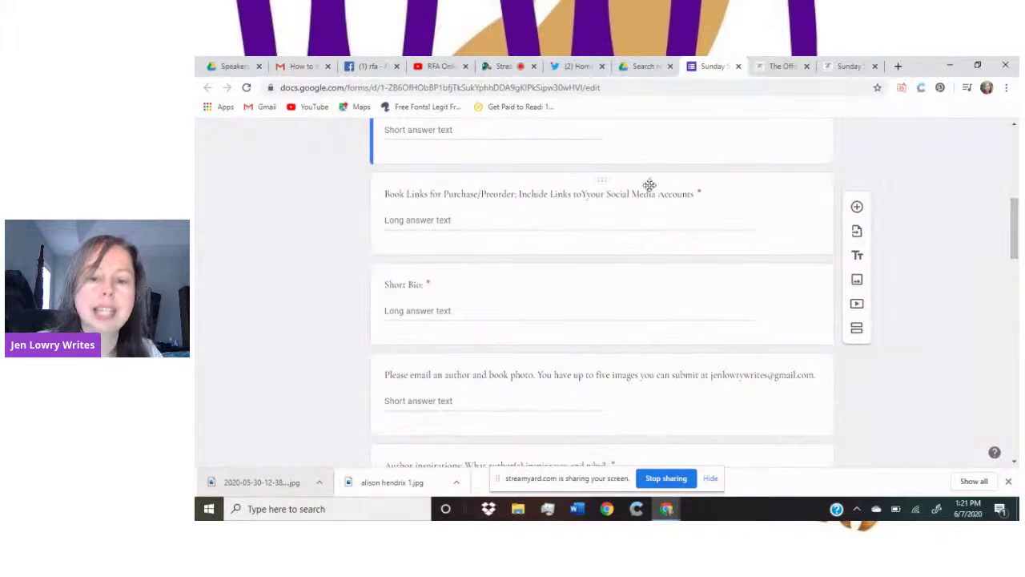
left_click_drag(1016, 238, 1016, 252)
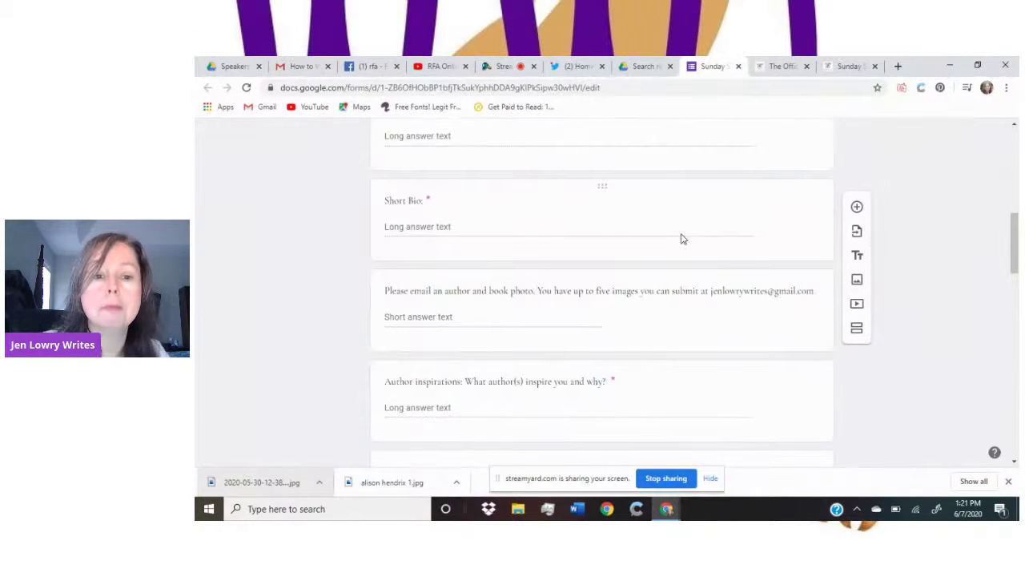
- Make the question asking authors to email an author and book photo required
left_click_drag(1017, 248, 1018, 259)
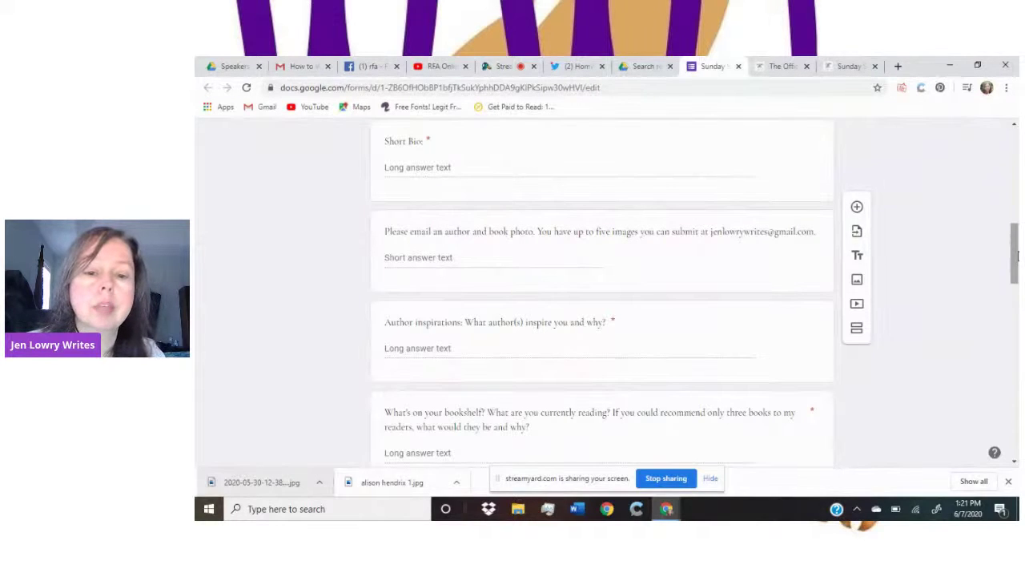
left_click(509, 233)
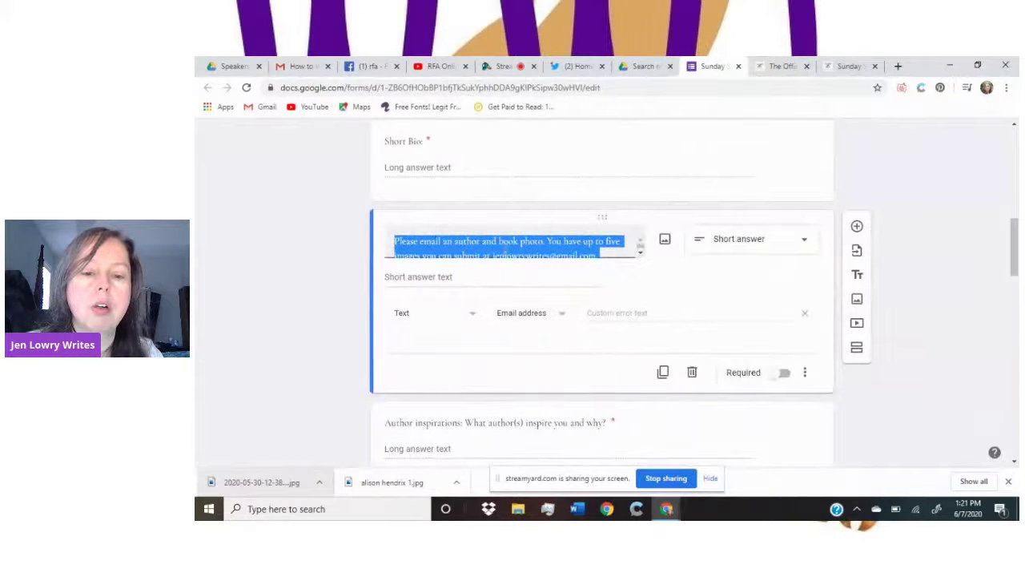
left_click(269, 246)
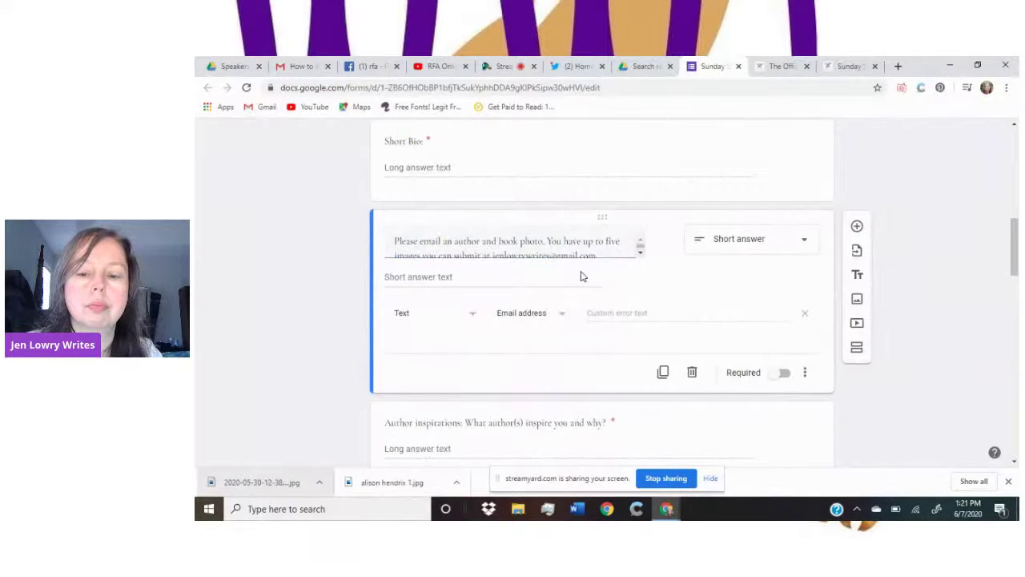
left_click(784, 373)
scroll(996, 252, "up", 1)
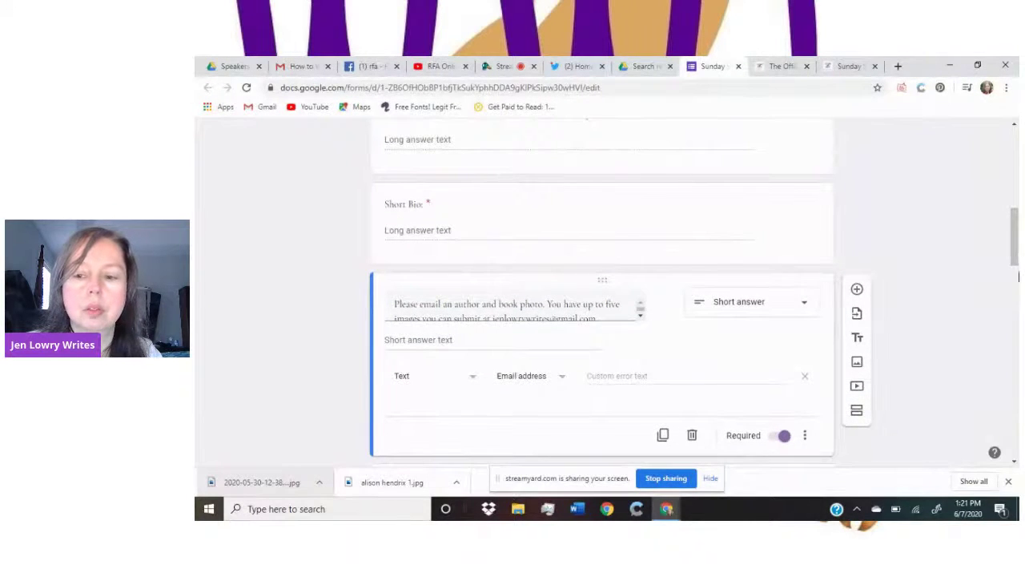
- Review the form's author inspirations, bookshelf recommendations and Writer Tips/Advice Note questions
left_click_drag(1014, 256, 1016, 299)
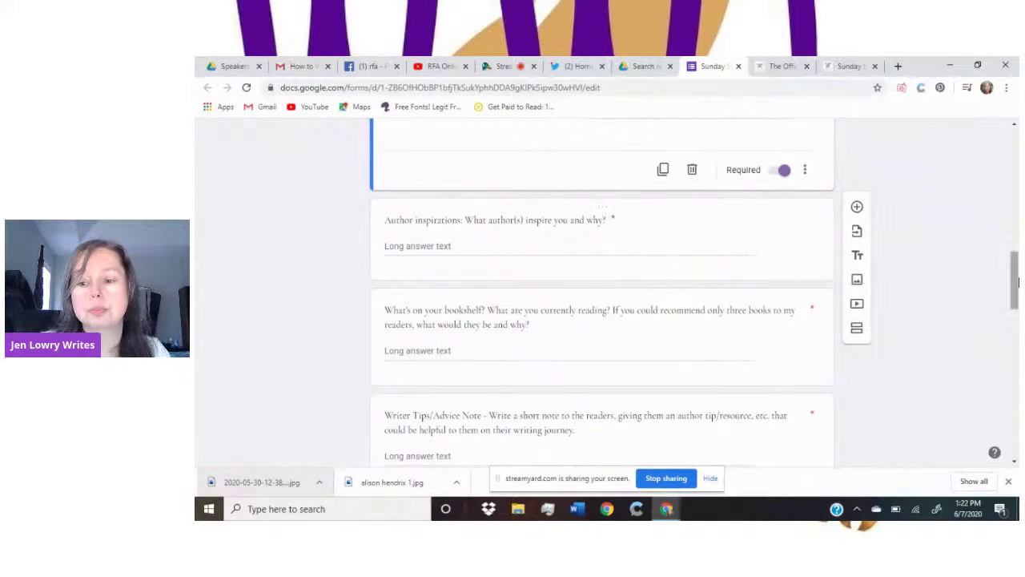
scroll(1017, 284, "down", 1)
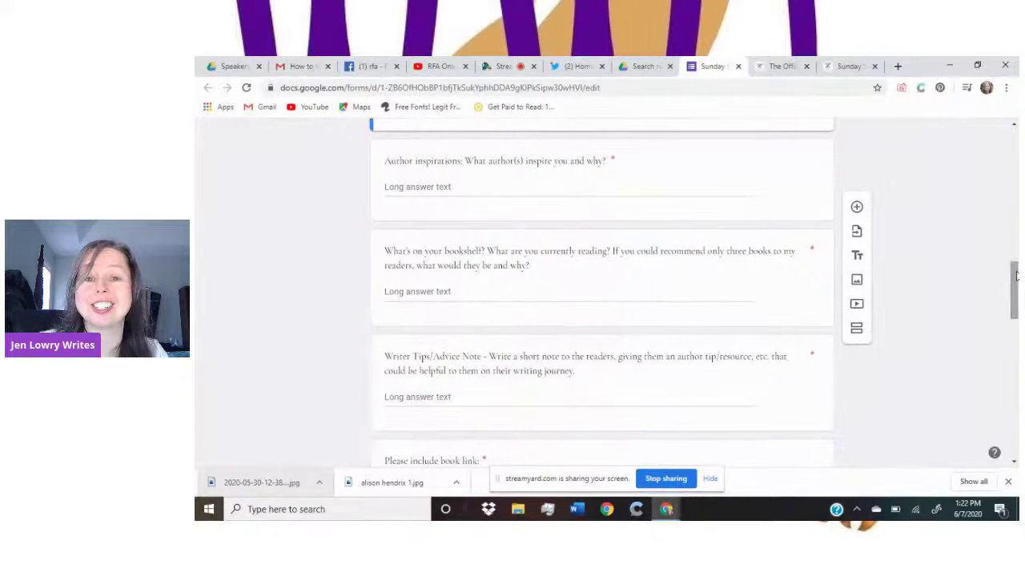
left_click_drag(1016, 274, 1012, 286)
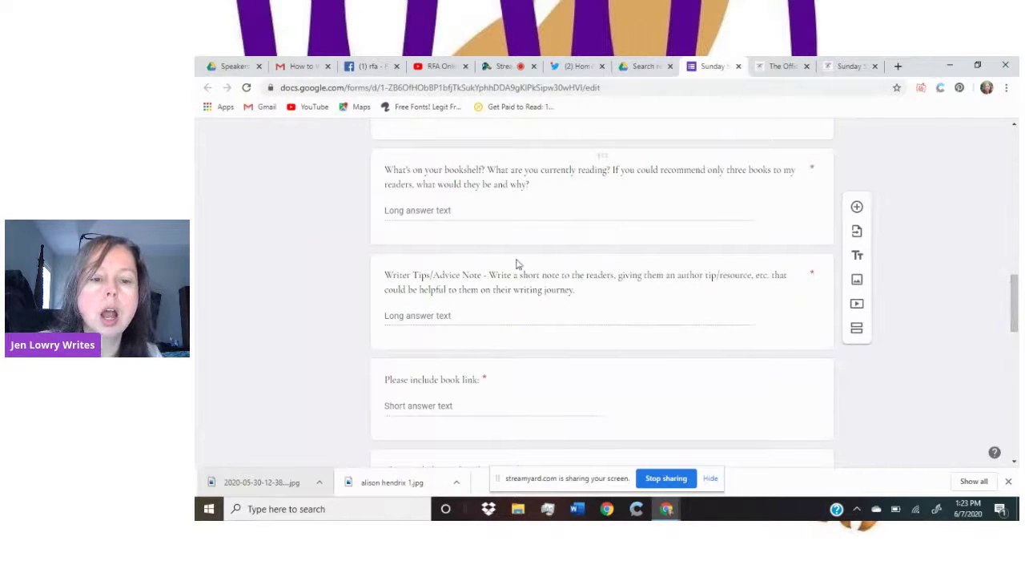
left_click(594, 288)
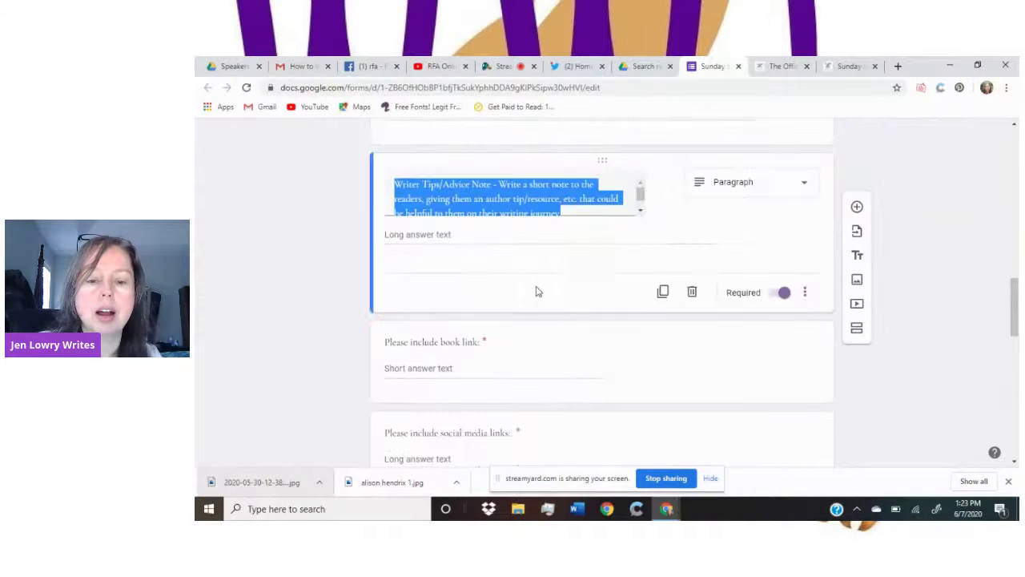
left_click(321, 282)
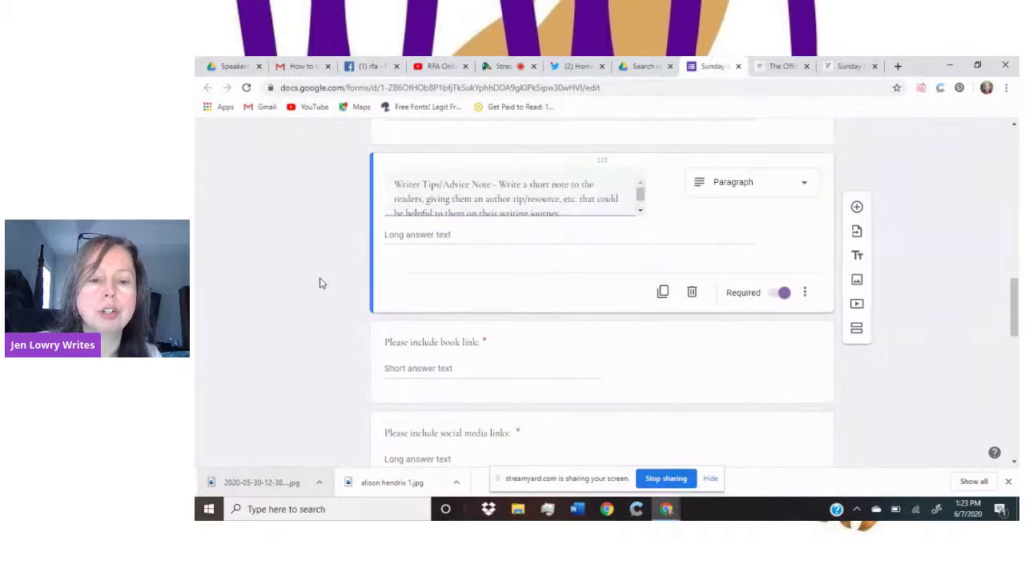
- Review the form's newsletter sign-up, promotional site permission and additional information questions, and return to the form's header
left_click_drag(1016, 310, 982, 390)
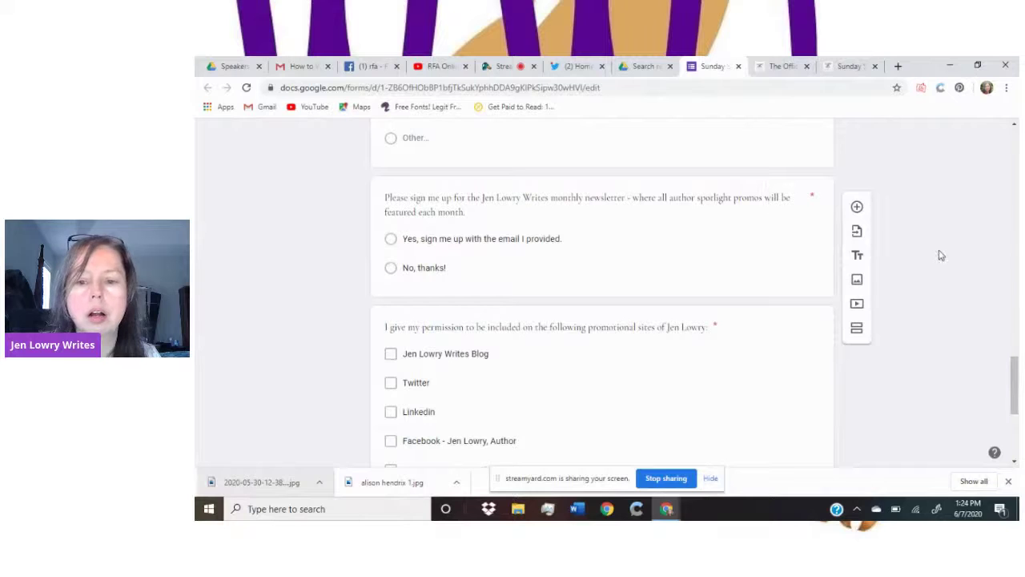
left_click_drag(1018, 382, 1016, 397)
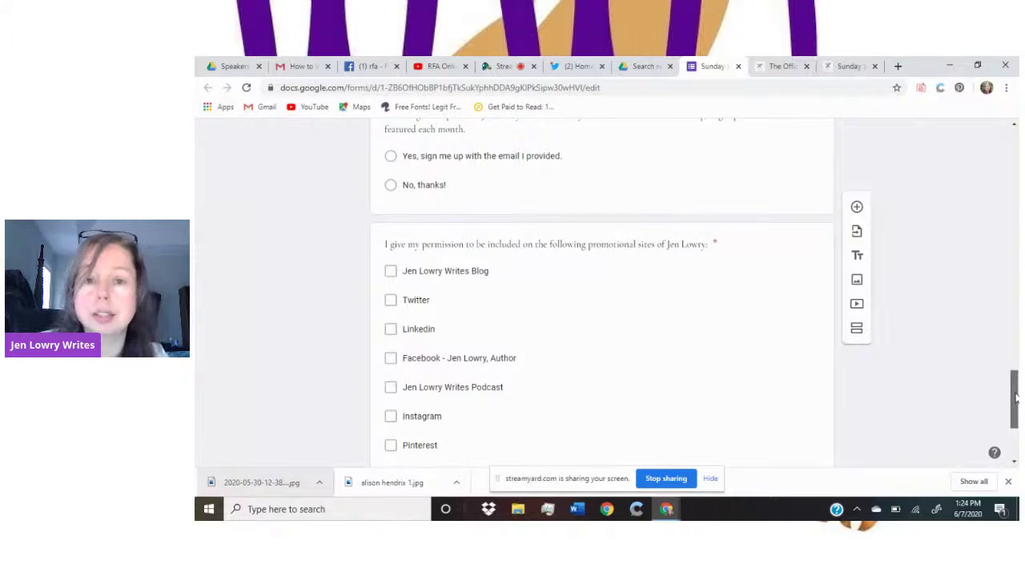
left_click_drag(1016, 397, 1016, 403)
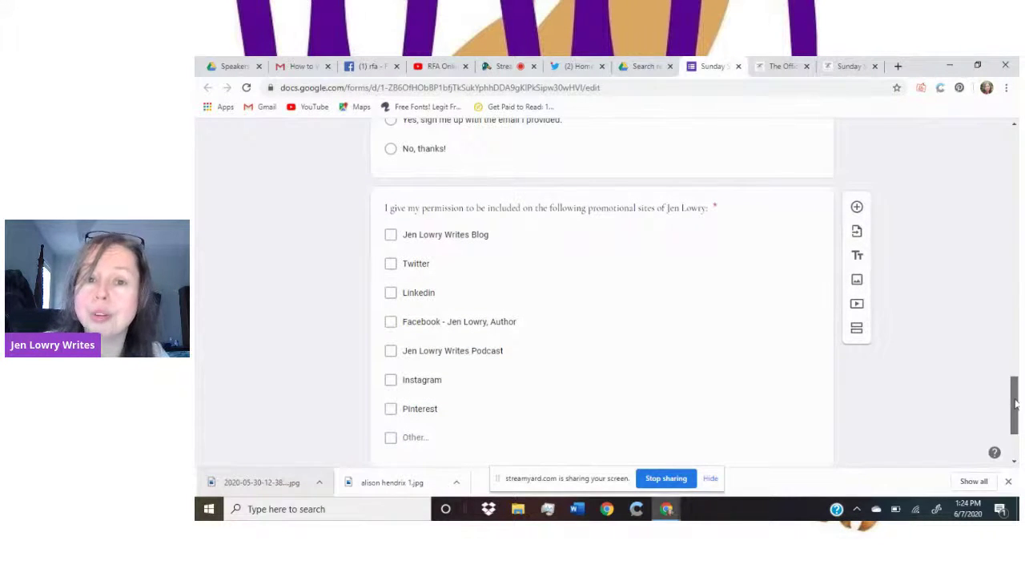
left_click_drag(1016, 404, 1016, 409)
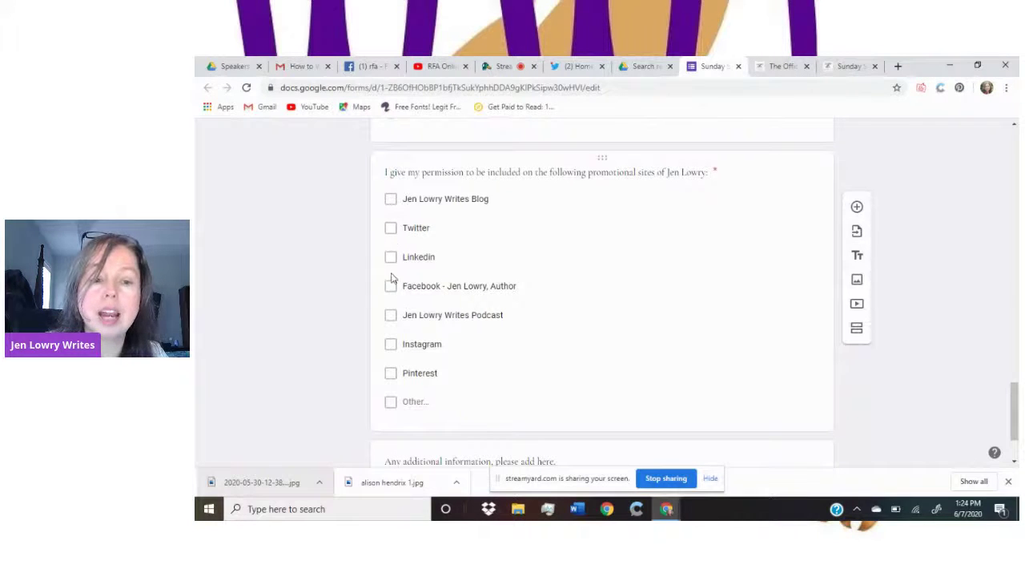
left_click_drag(1017, 387, 1018, 410)
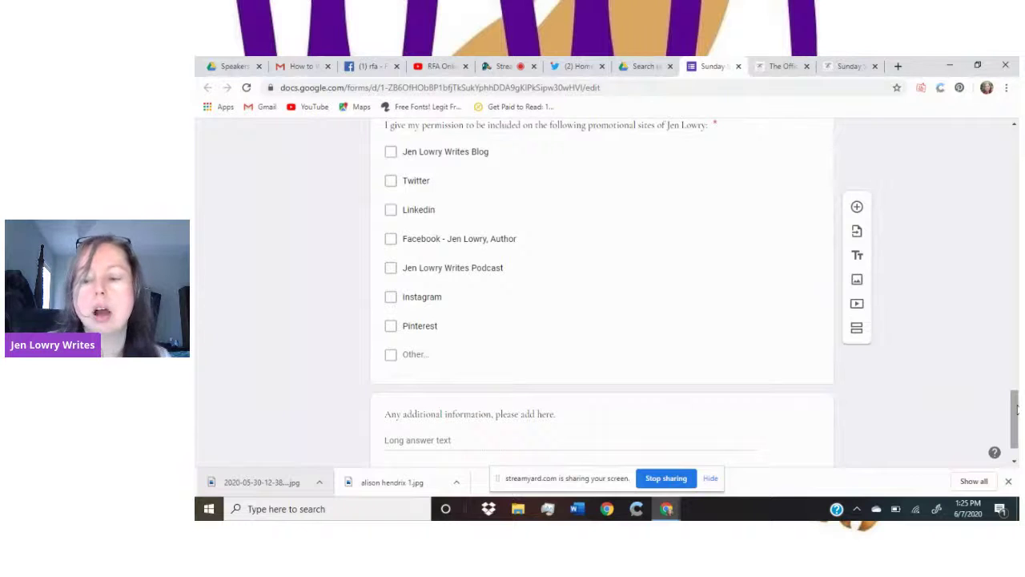
left_click_drag(1018, 409, 1018, 413)
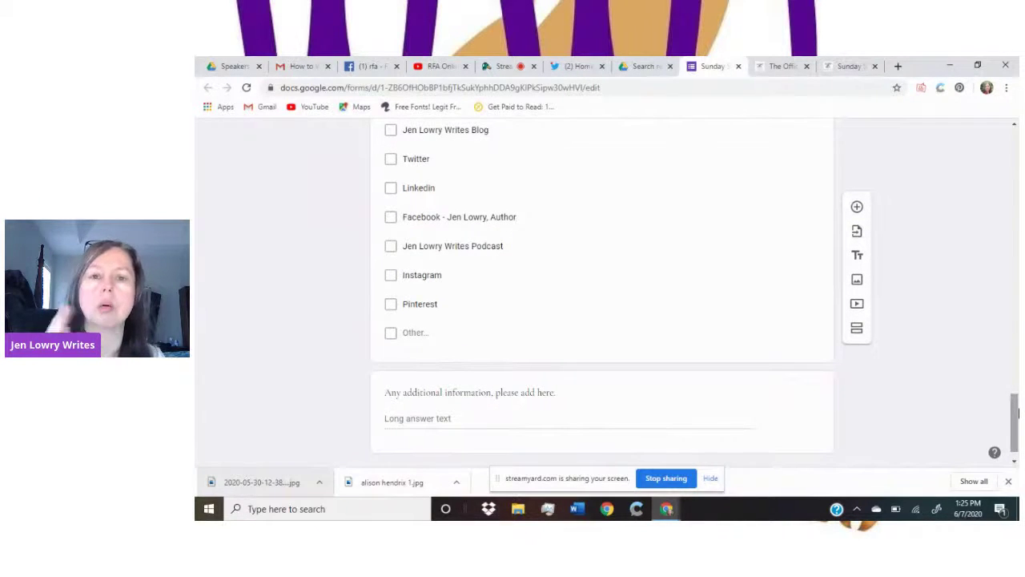
left_click_drag(1018, 414, 1018, 420)
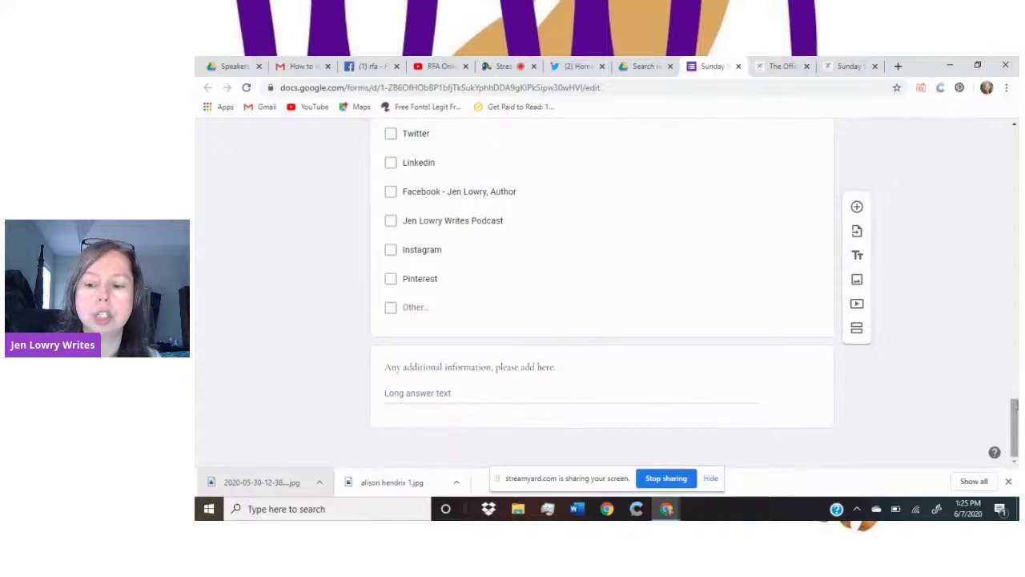
left_click_drag(1018, 417, 1016, 402)
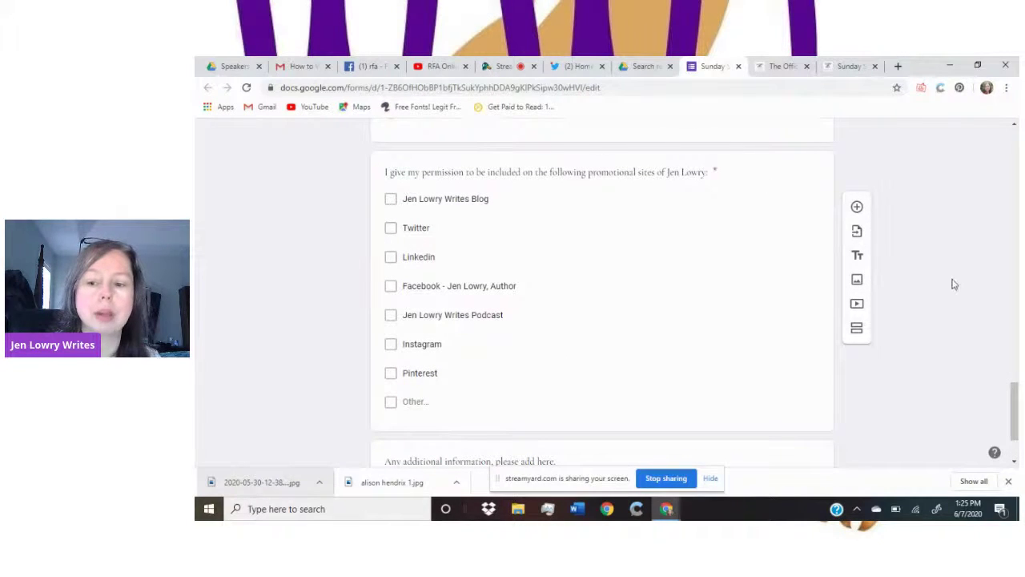
left_click_drag(1016, 410, 1016, 179)
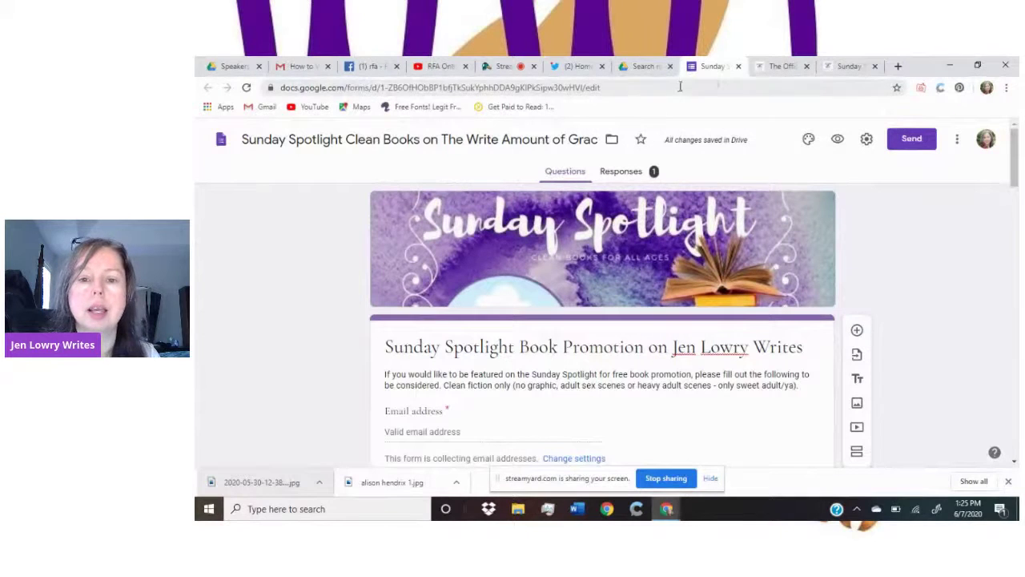
- Close the Sunday Spotlight form and create a new blank Google Form from Google Drive
left_click(738, 69)
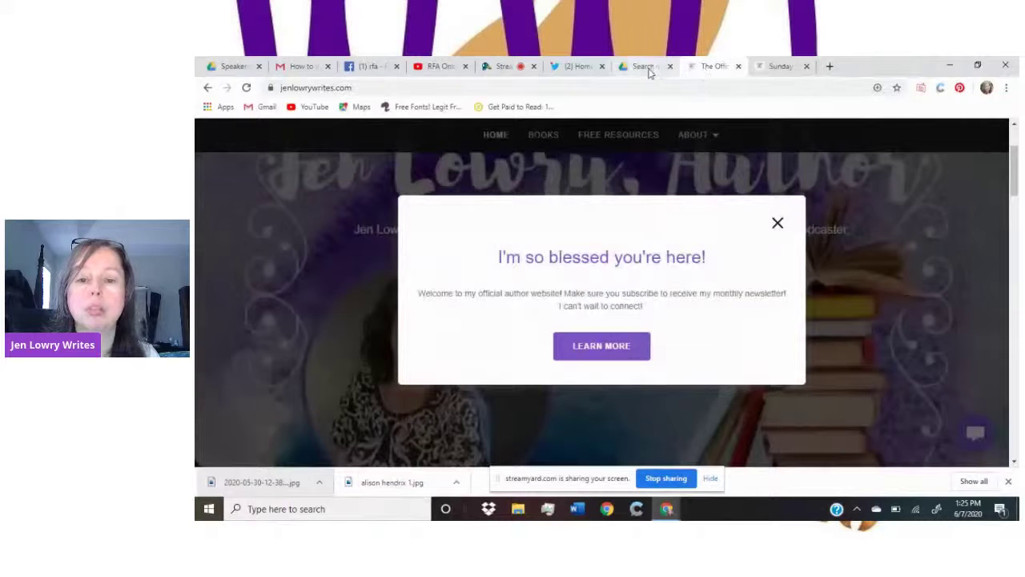
left_click(645, 69)
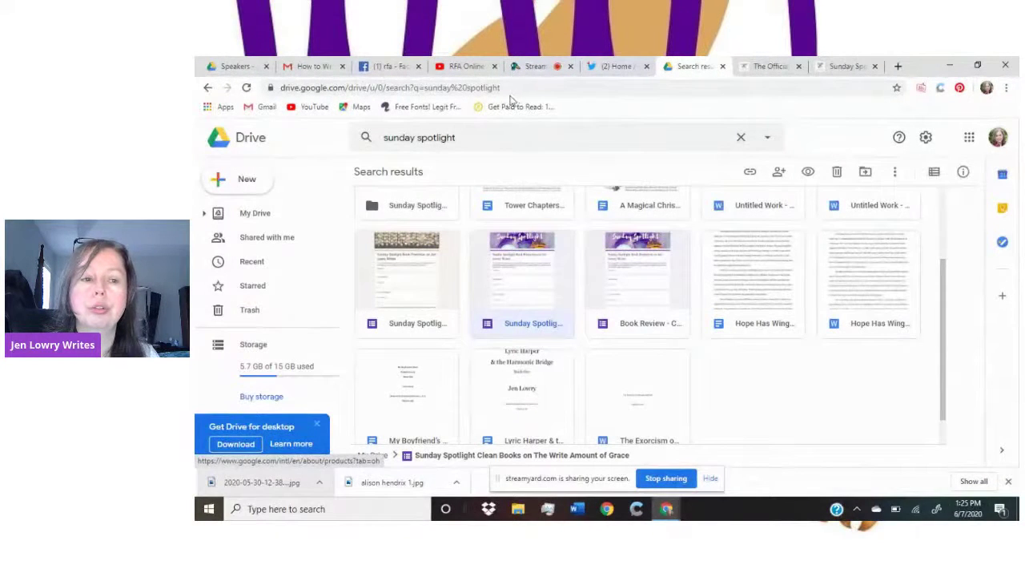
left_click(242, 179)
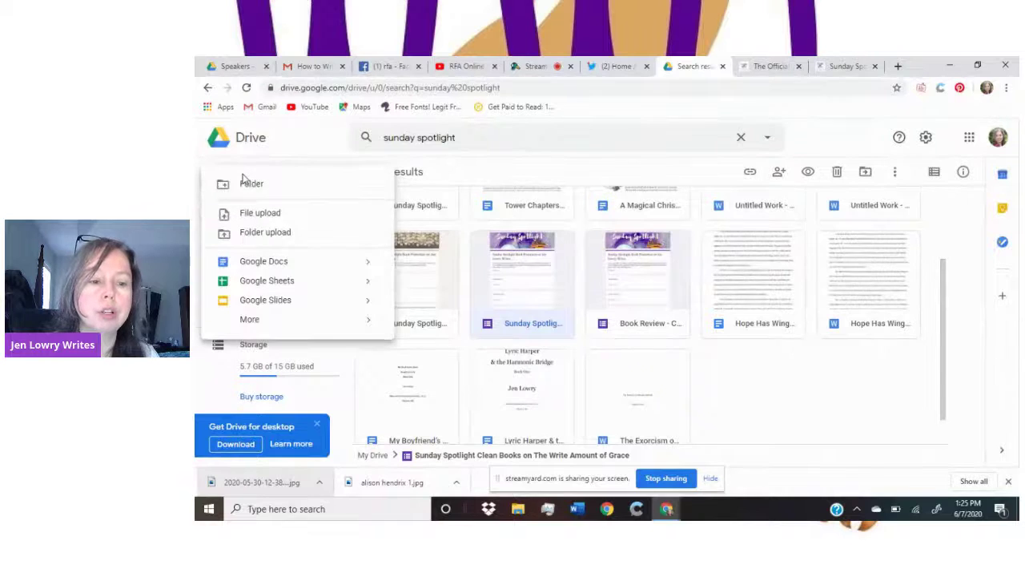
mouse_move(259, 320)
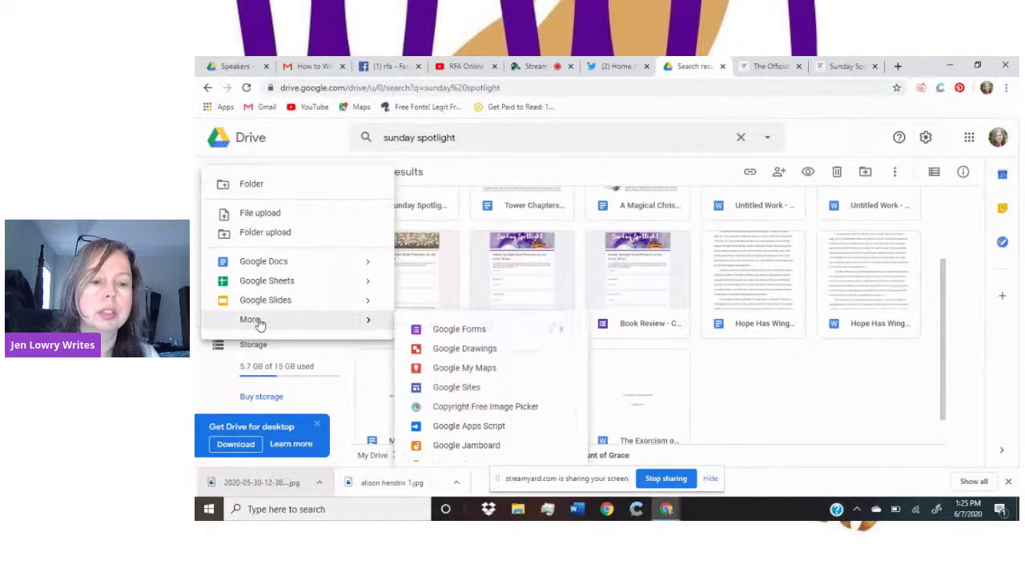
left_click(503, 329)
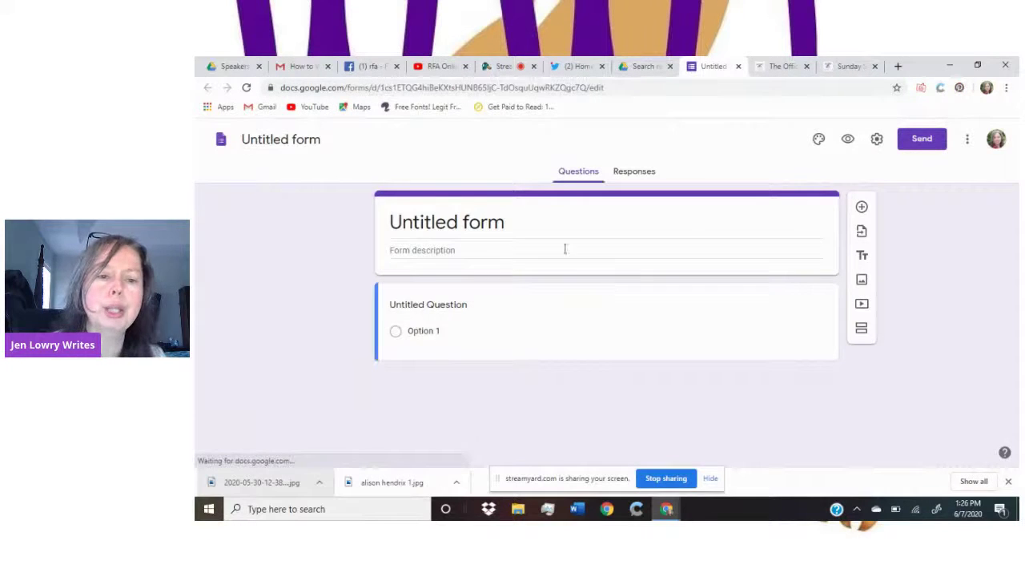
- Title the new form "Sample Book Blog Tour to Help Authors Promote Books!"
left_click(528, 221)
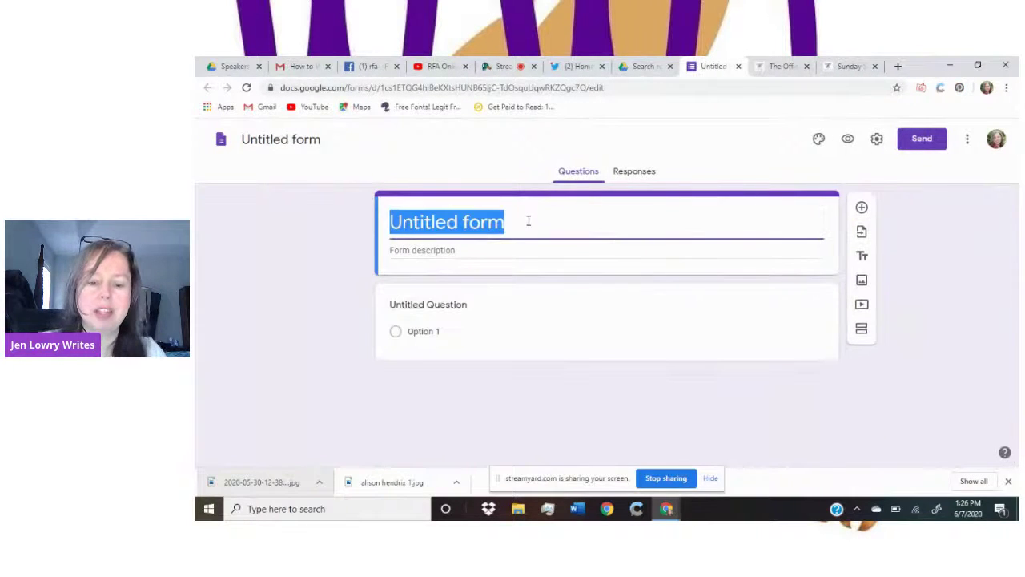
type("Sample ")
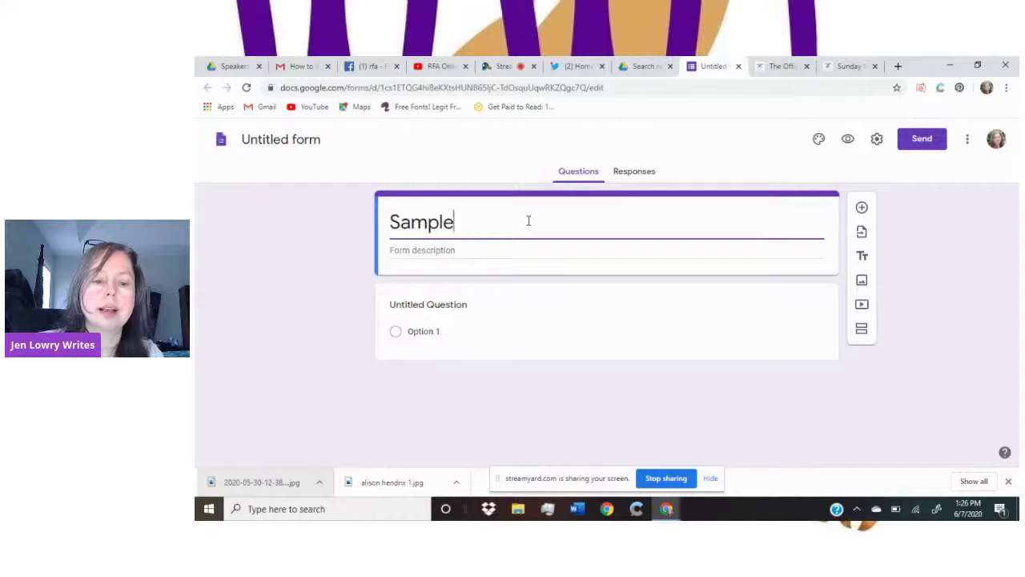
type("Book ")
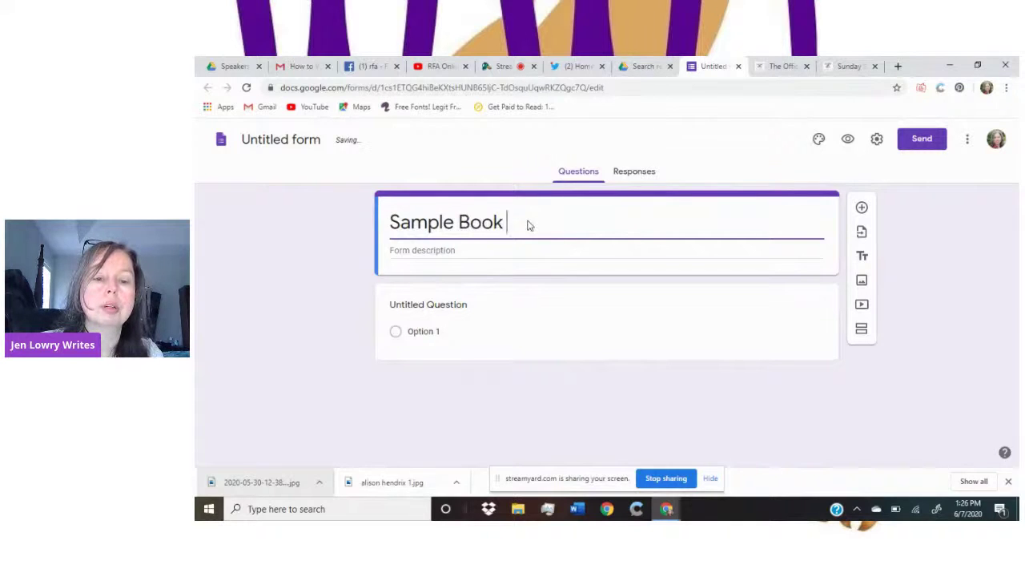
type("Blog Tour to He")
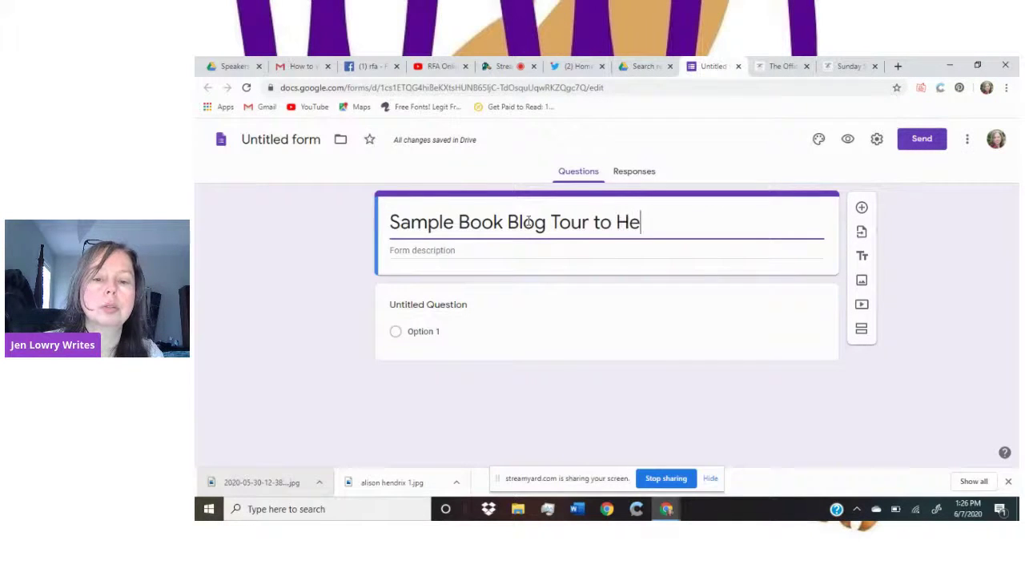
type("lp Authors P")
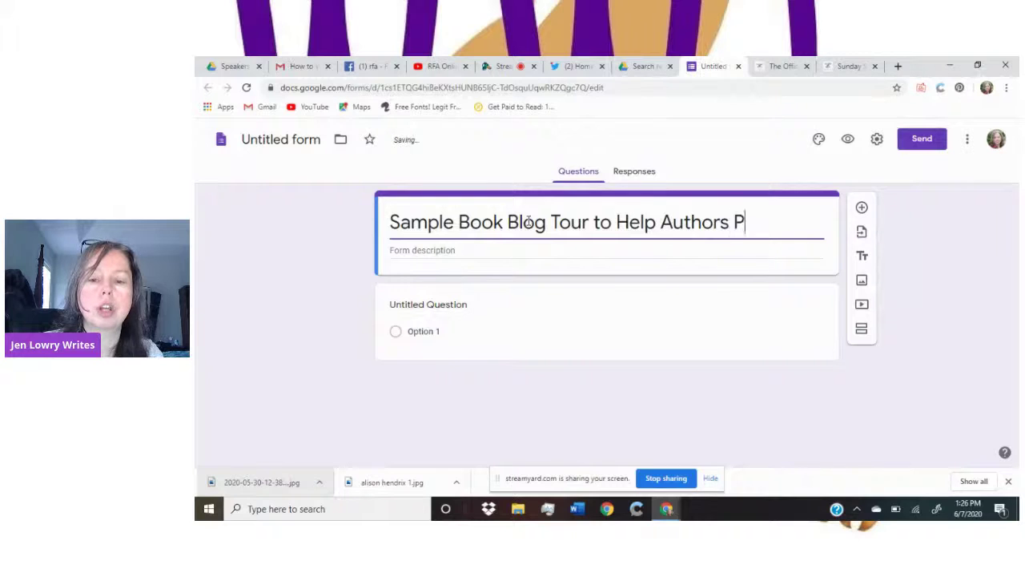
type("romote Books!")
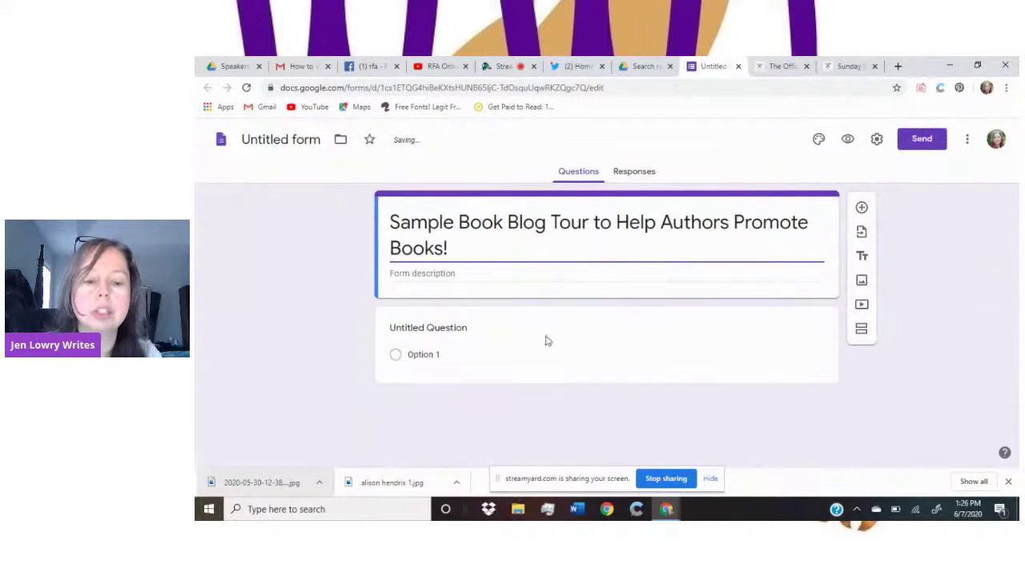
- Turn the untitled question into a required Paragraph question reading "List your links below"
left_click(478, 365)
left_click(488, 340)
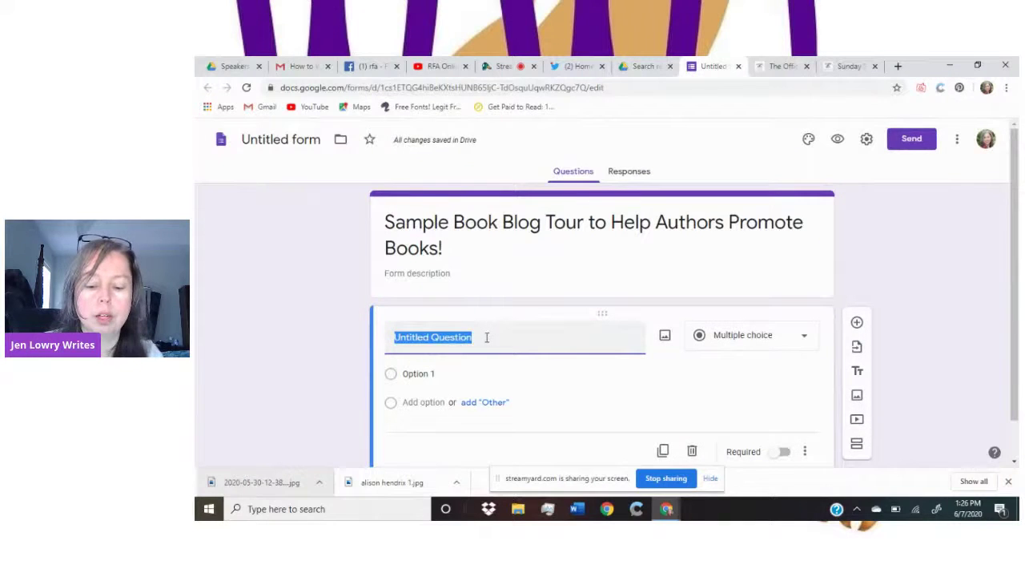
type("List your")
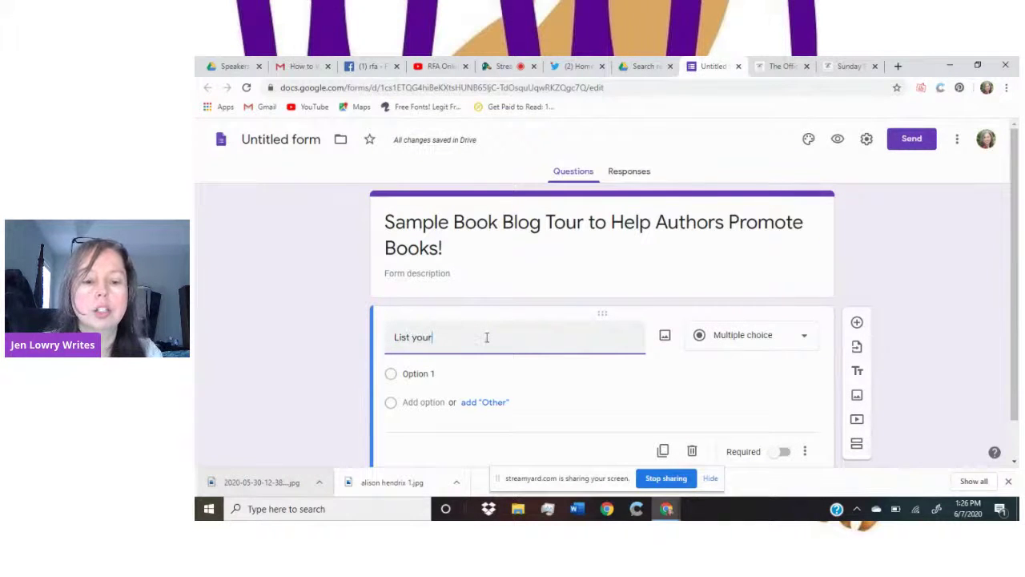
type(" links below")
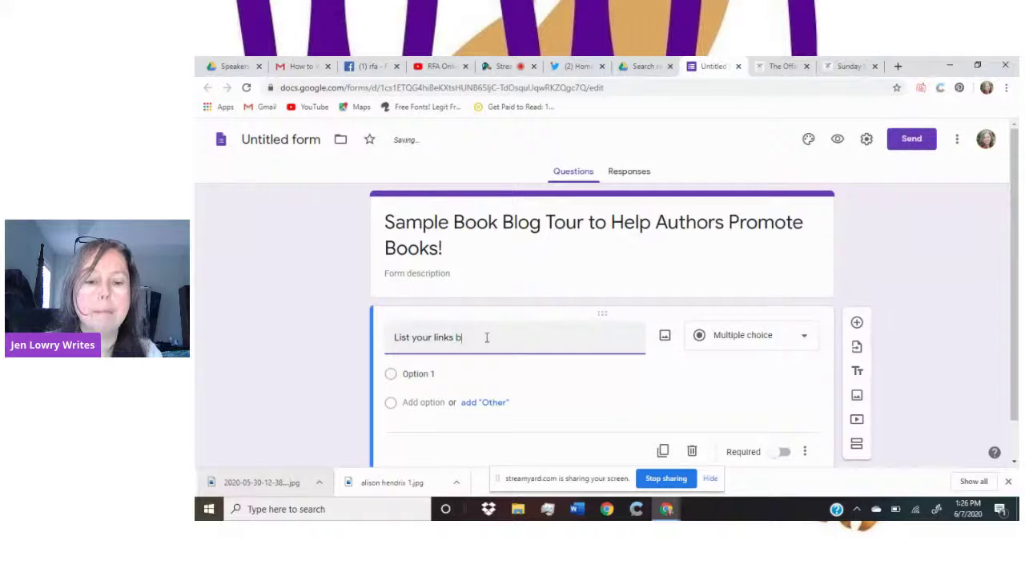
left_click(813, 336)
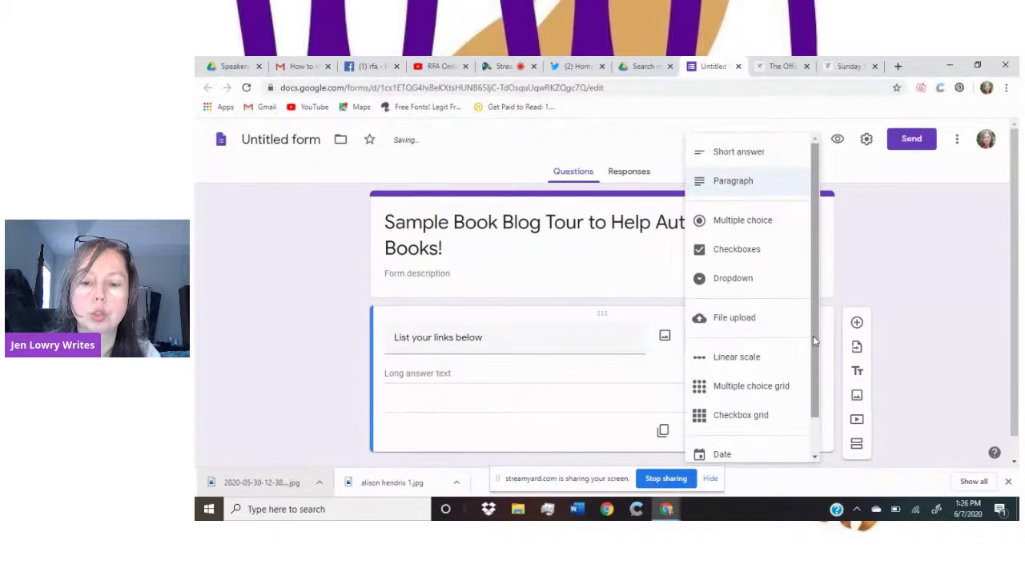
left_click(737, 181)
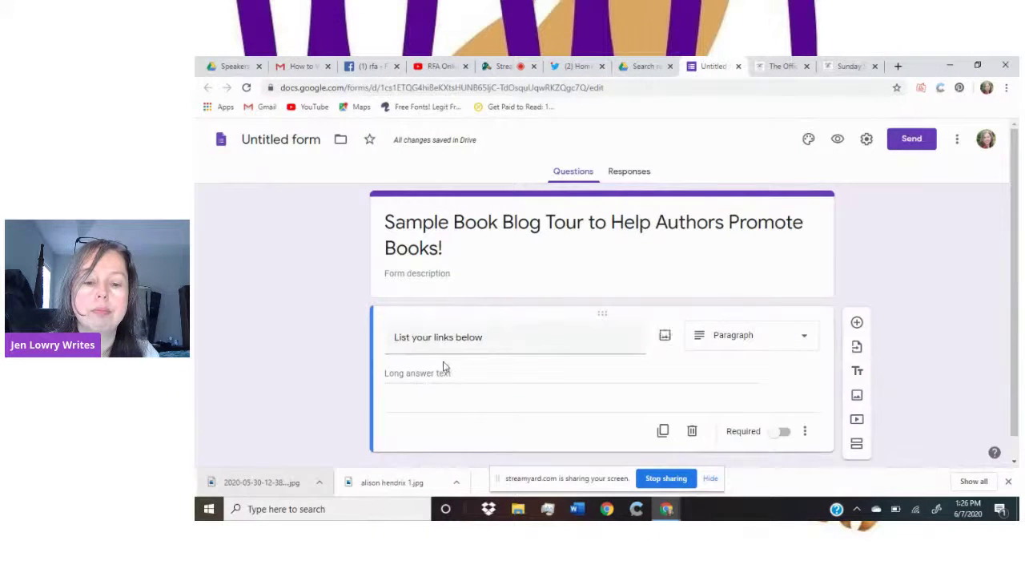
left_click(782, 431)
- Add a required Short answer question titled "Author quote" below the links question
scroll(1017, 308, "down", 1)
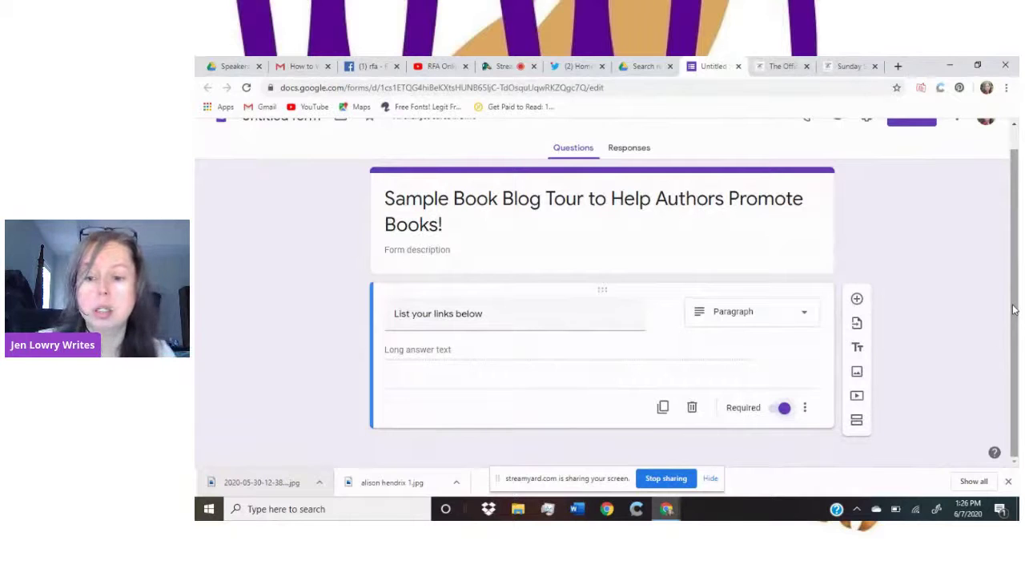
left_click(857, 300)
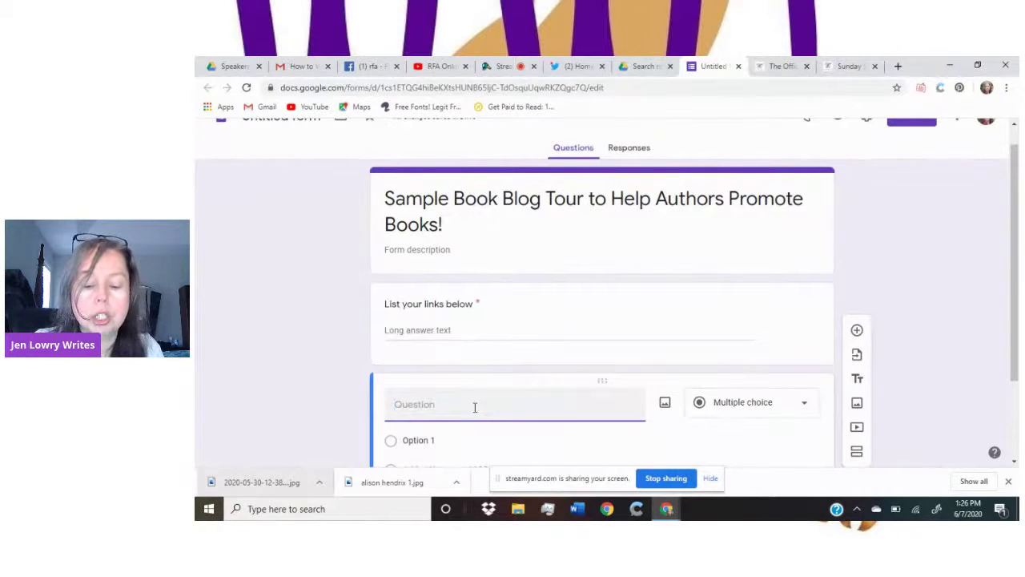
type("Author ")
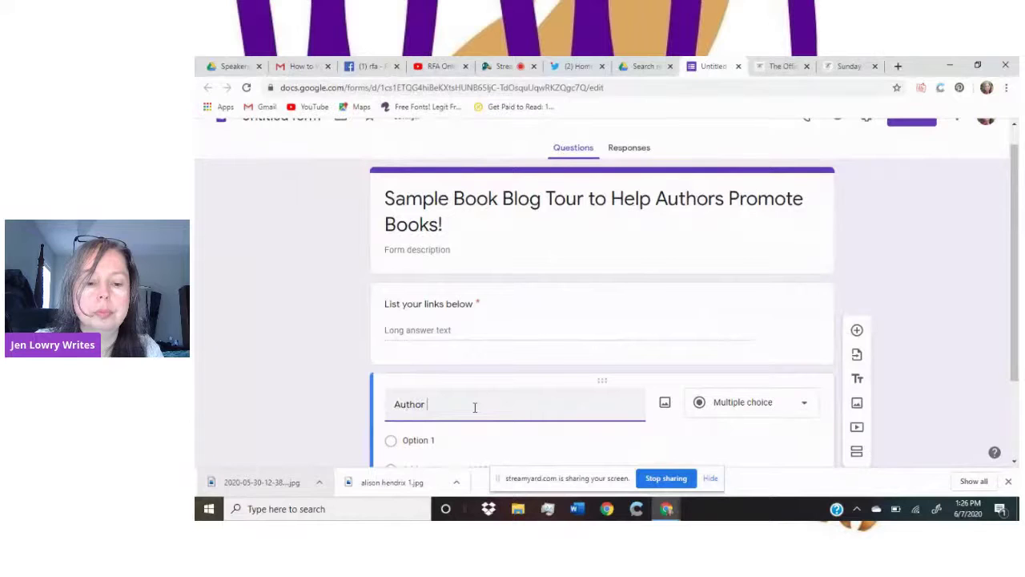
type("quote")
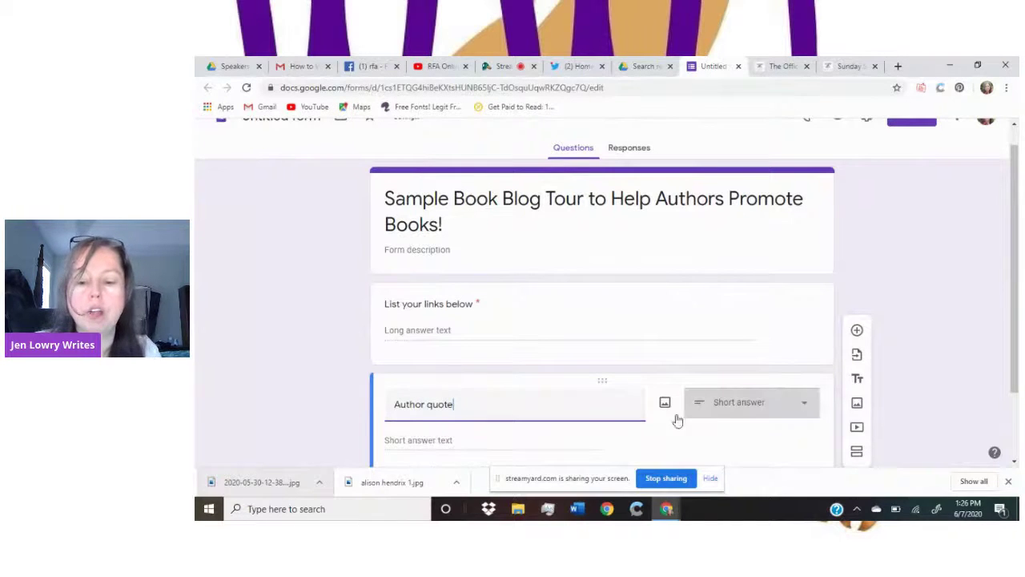
left_click(787, 410)
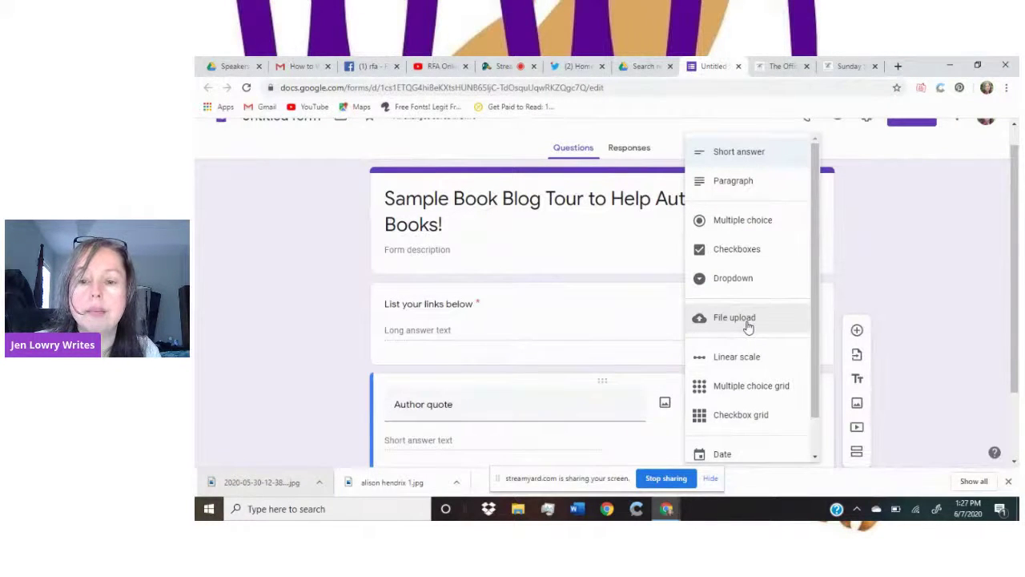
left_click(759, 154)
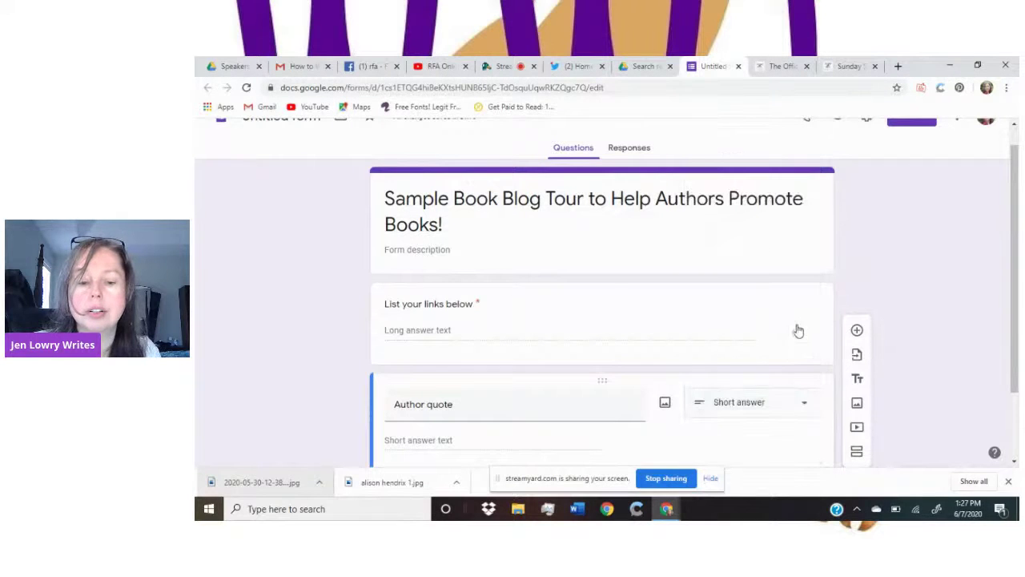
scroll(741, 461, "down", 1)
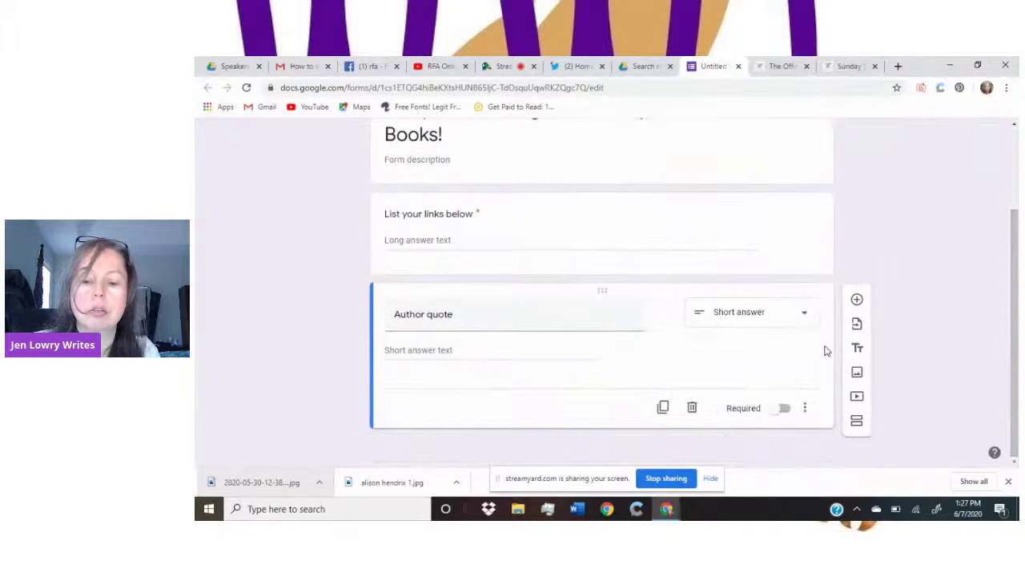
left_click(782, 408)
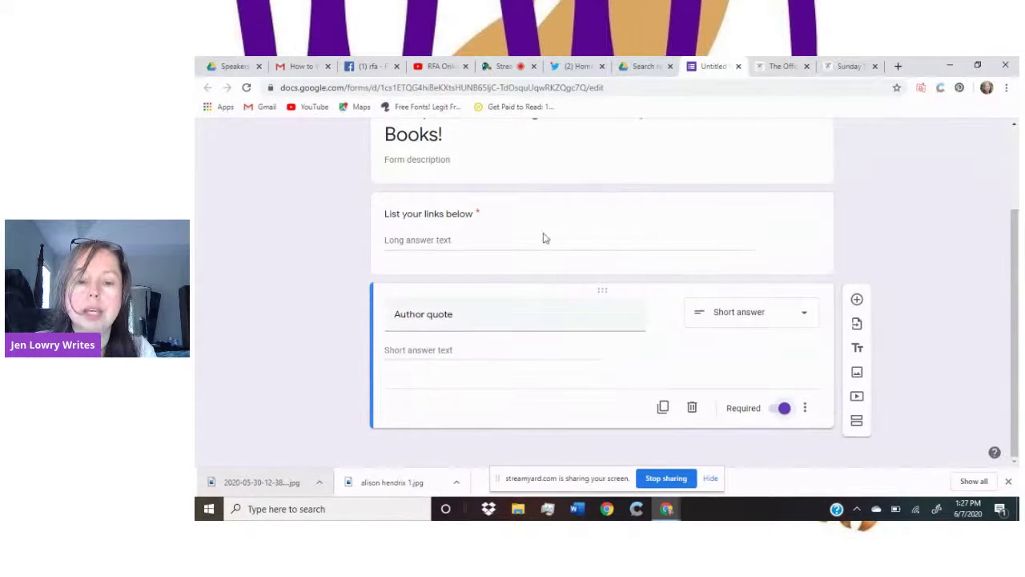
- Move the Author quote question above the links question, and return it to its place below
triple_click(568, 320)
left_click_drag(601, 292, 609, 192)
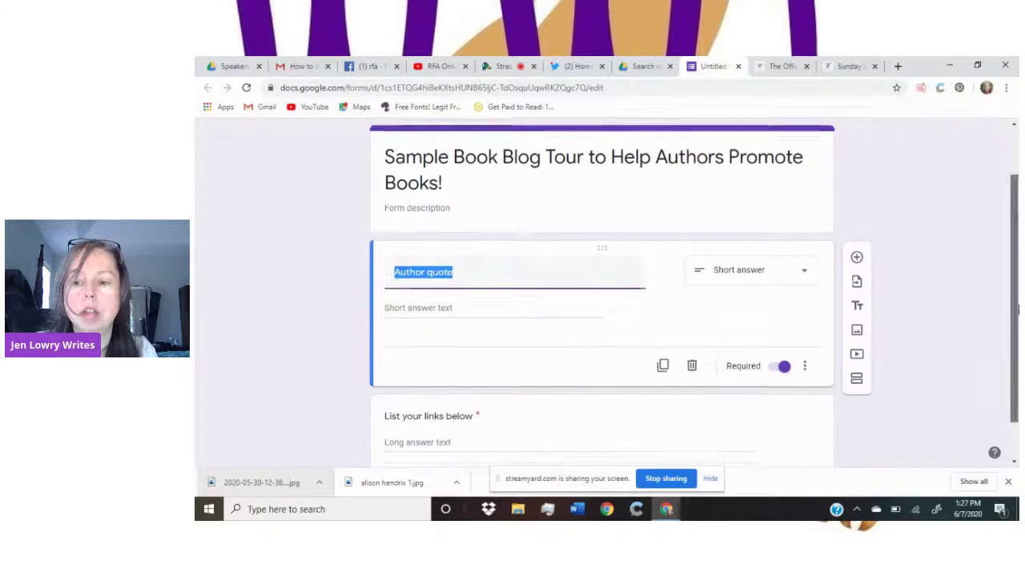
scroll(1019, 267, "down", 1)
left_click_drag(602, 199, 597, 339)
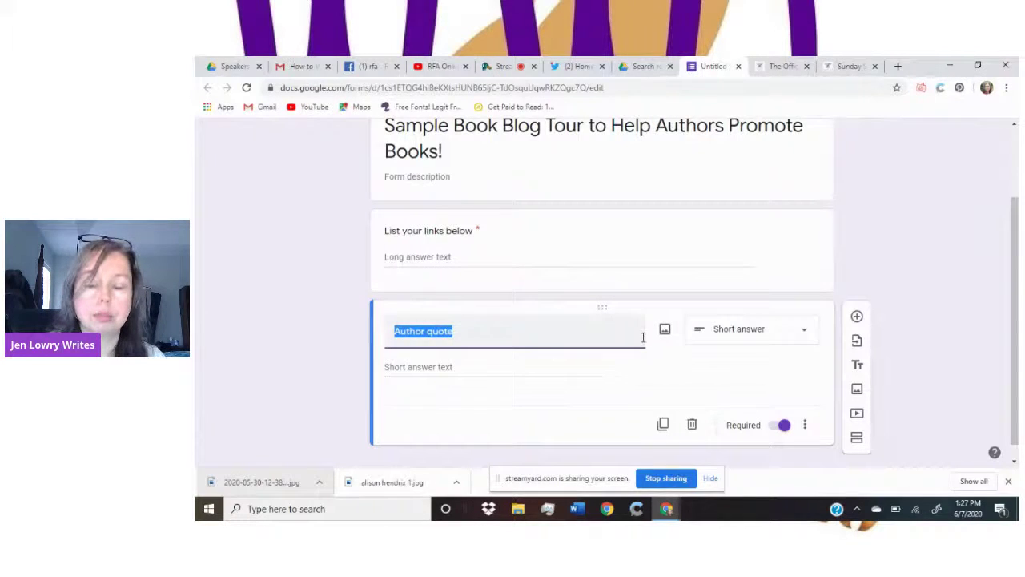
- Add a new question below Author quote and set its answer type to Paragraph
scroll(973, 264, "down", 1)
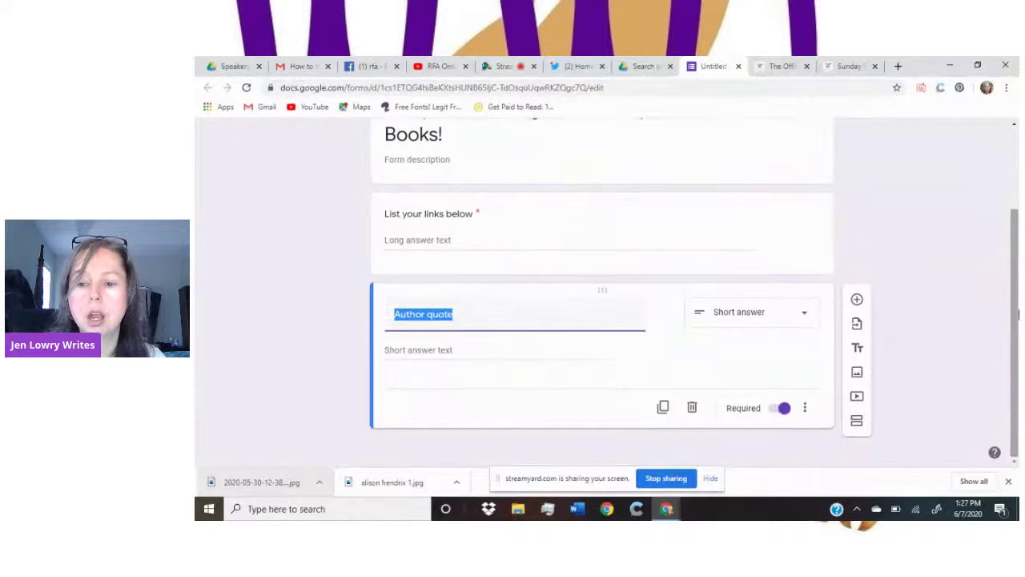
left_click(857, 304)
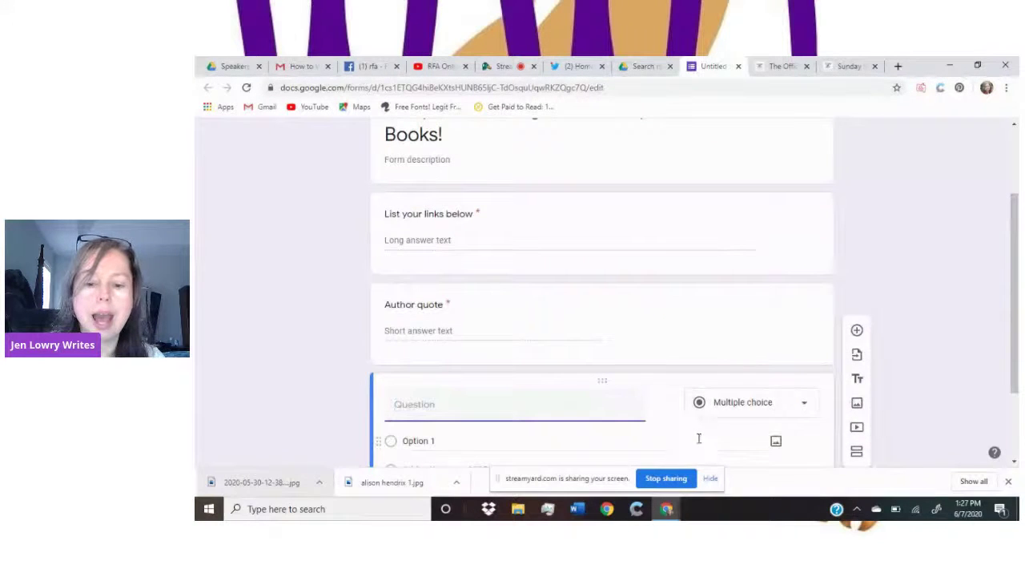
left_click(766, 411)
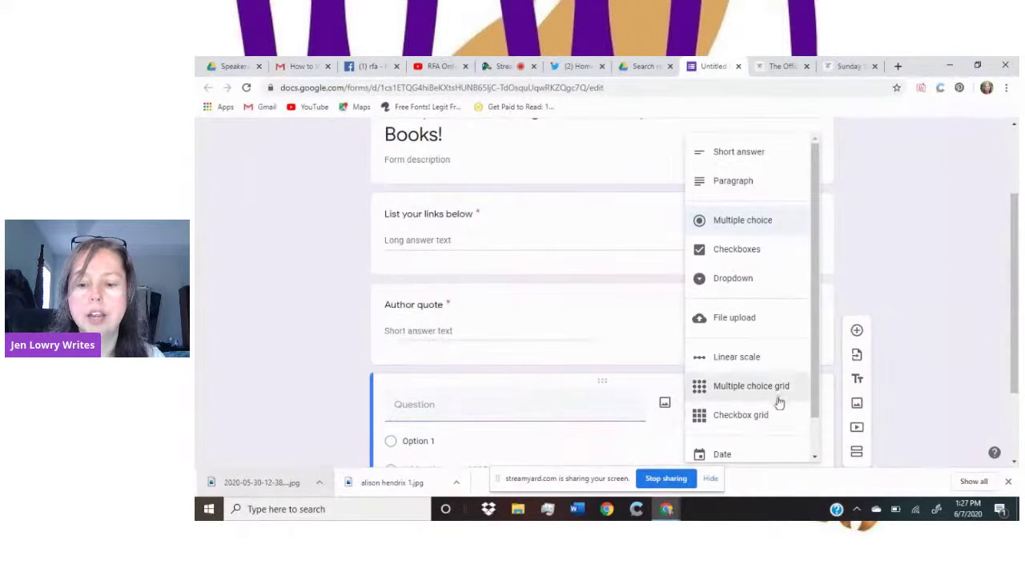
scroll(814, 368, "down", 2)
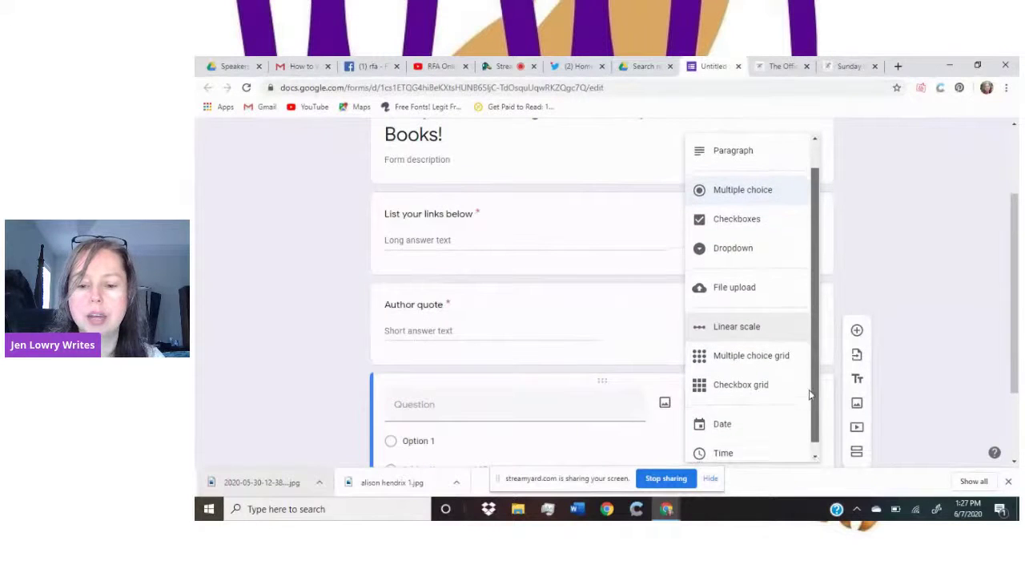
scroll(817, 368, "up", 2)
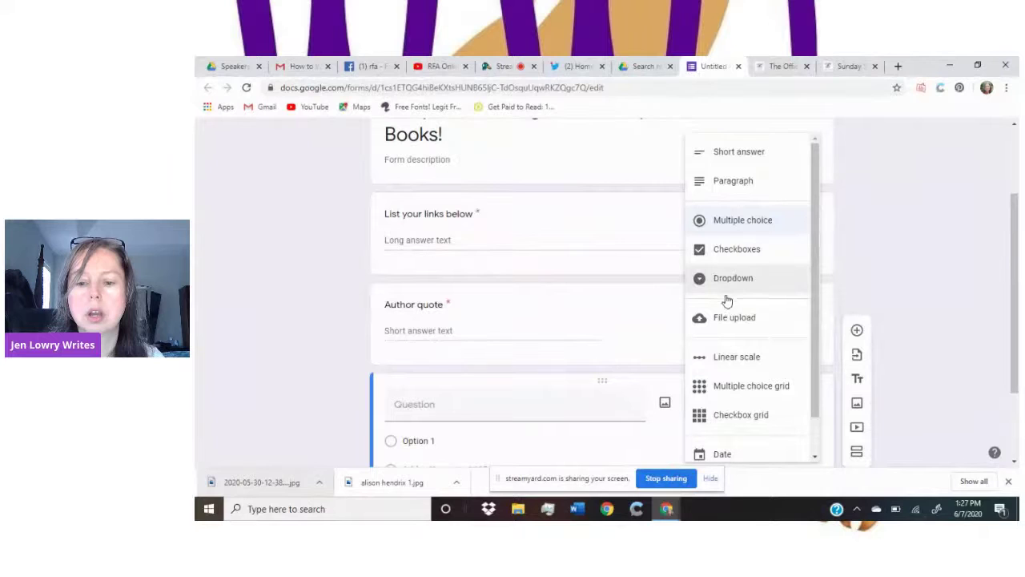
left_click(744, 189)
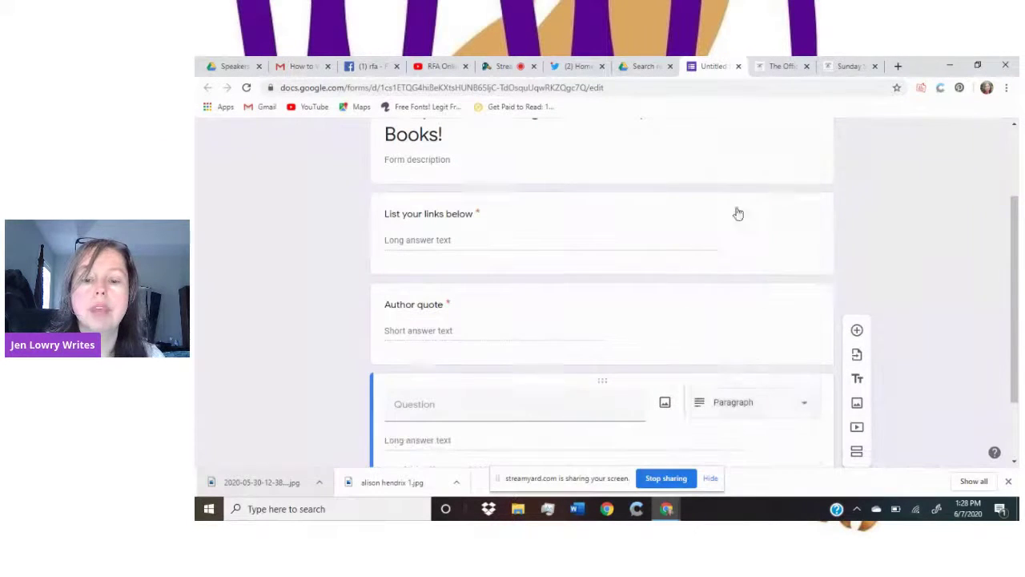
- Enter "What are you reading?" as the text of the new Paragraph question
left_click(464, 411)
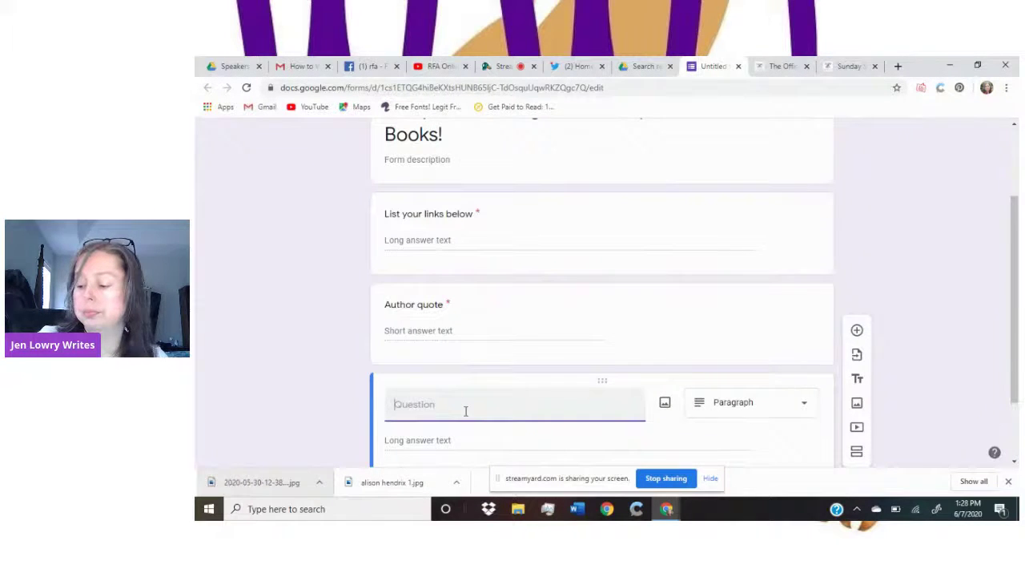
type("What are you rea")
key("BackSpace")
key("BackSpace")
key("BackSpace")
key("BackSpace")
key("BackSpace")
key("BackSpace")
type("you reading")
- Add a question below "What are you reading?", set its answer type to File upload and allow respondents to upload files to Drive
left_click_drag(1015, 320, 1019, 381)
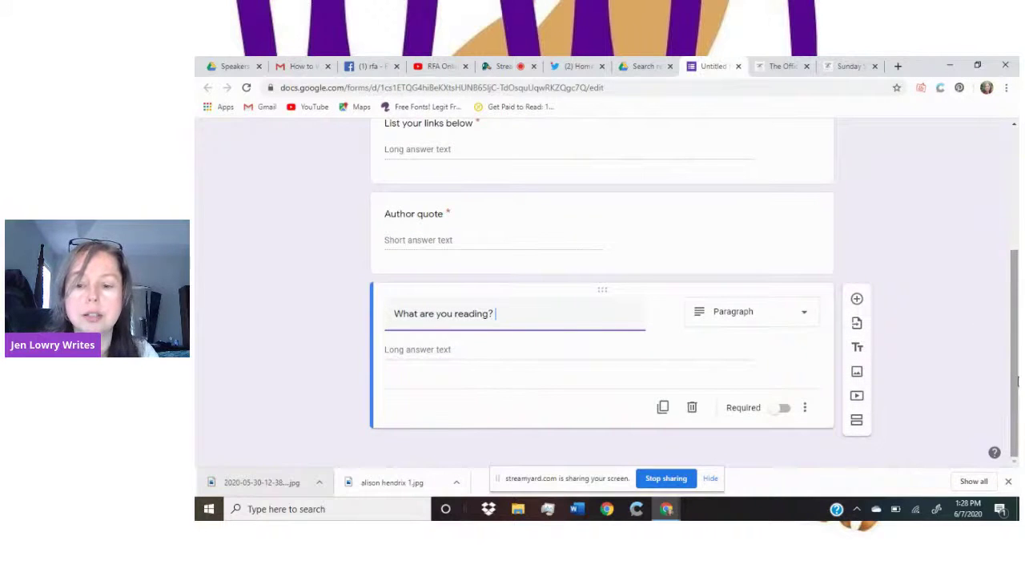
left_click(862, 303)
left_click(806, 407)
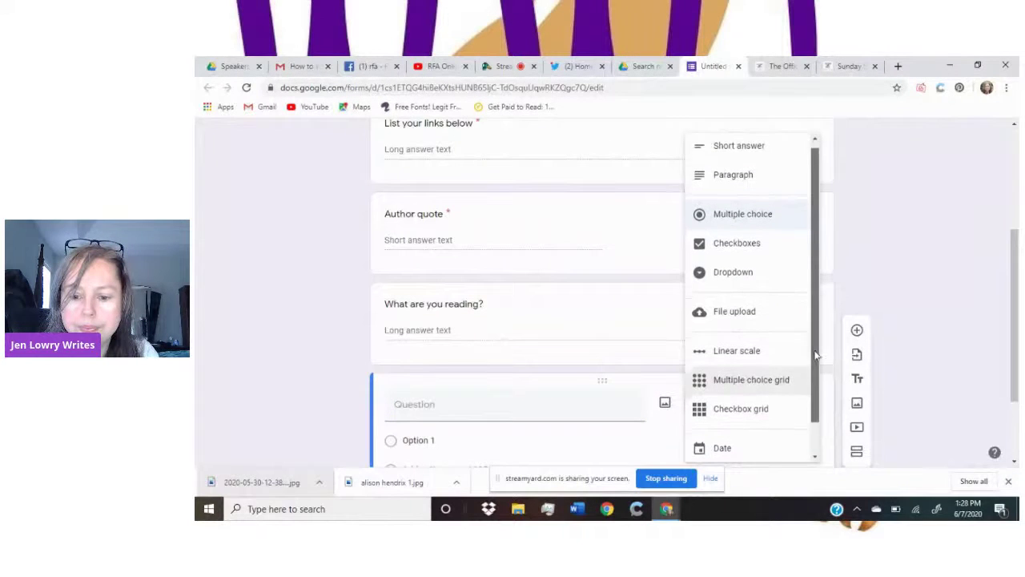
scroll(812, 413, "down", 1)
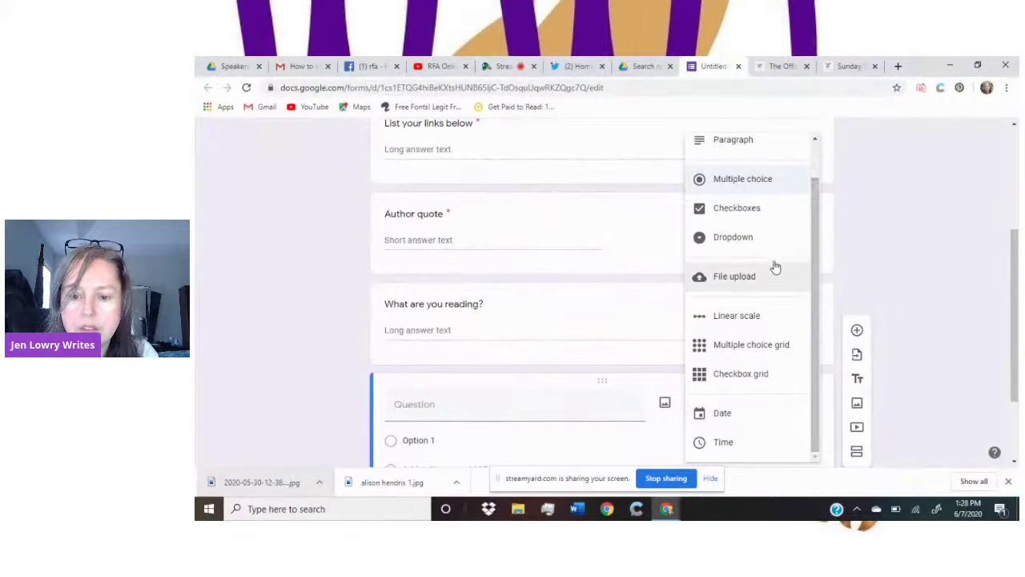
left_click(755, 279)
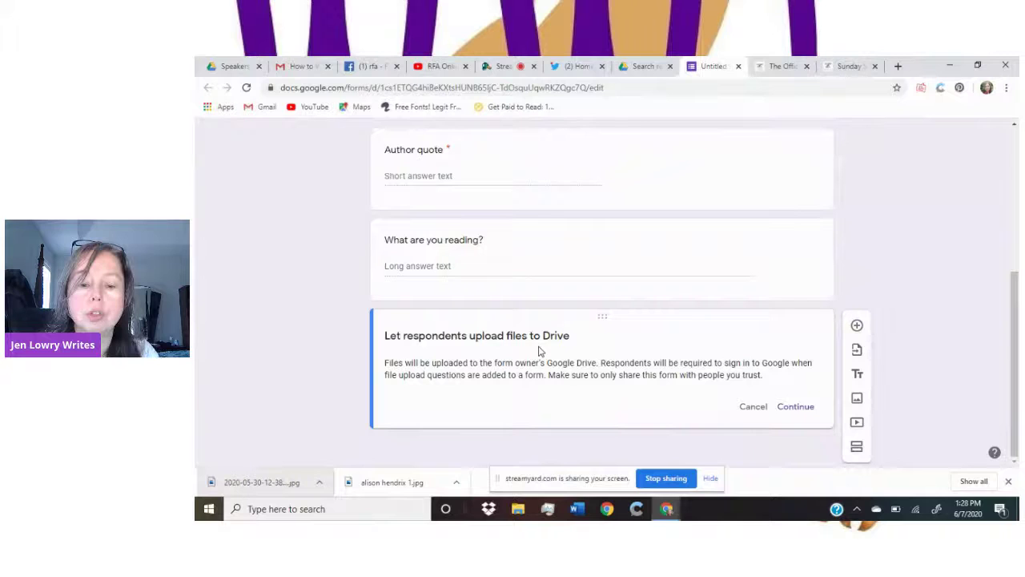
left_click(794, 409)
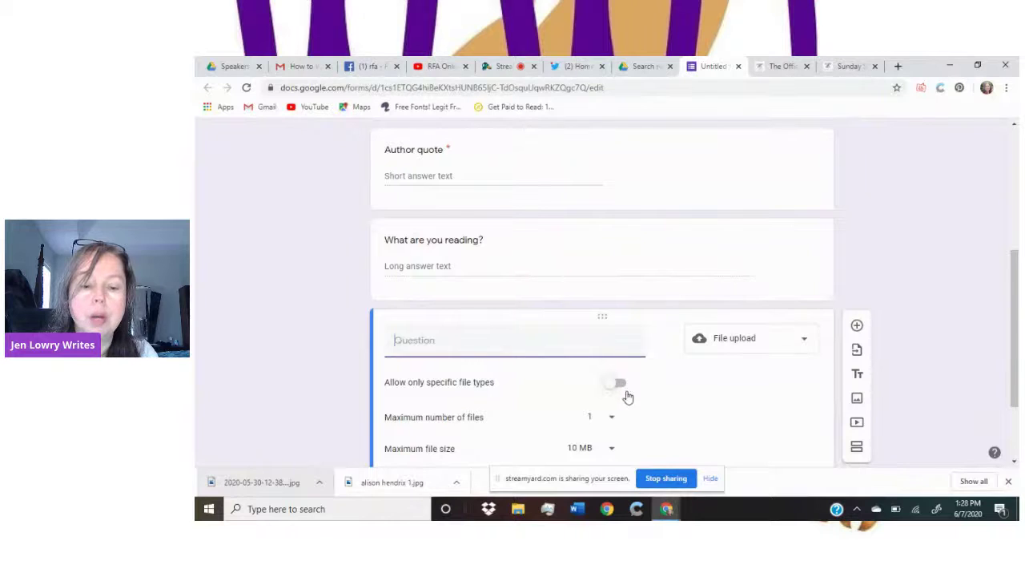
- Set the file upload question's maximum number of files to 5 and restrict the allowed file types to Image
left_click(614, 421)
left_click(608, 411)
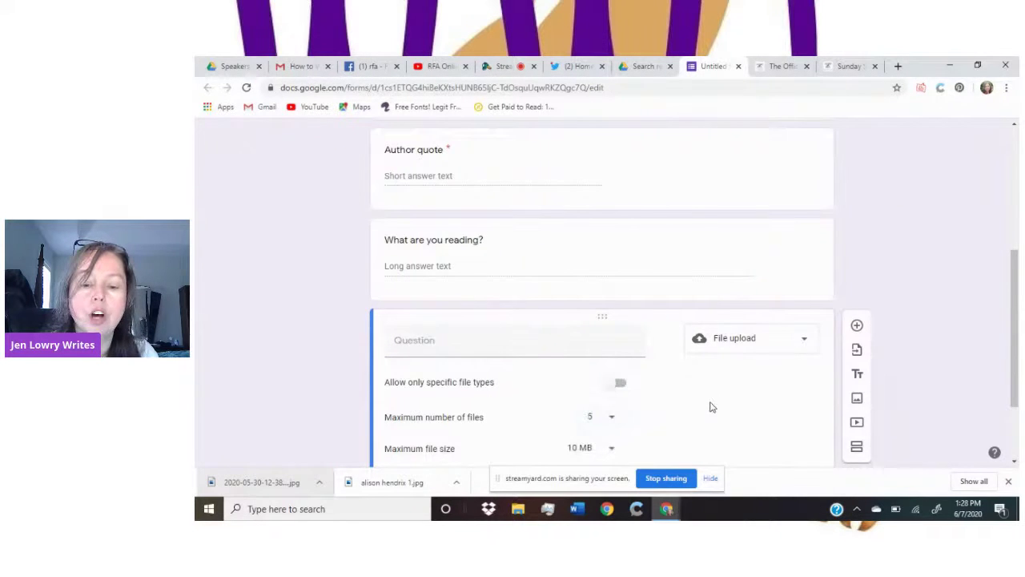
scroll(712, 407, "down", 3)
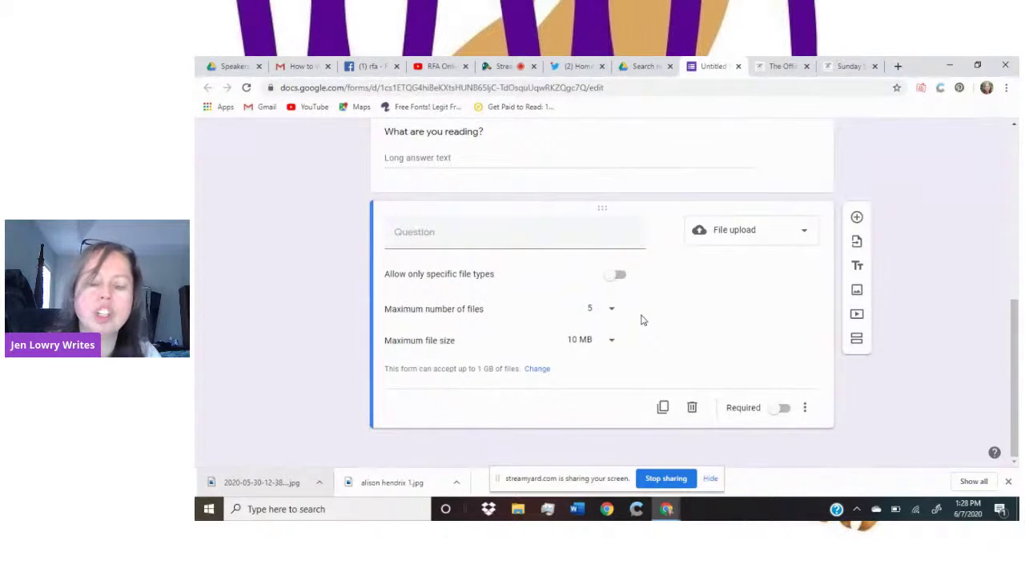
left_click(617, 275)
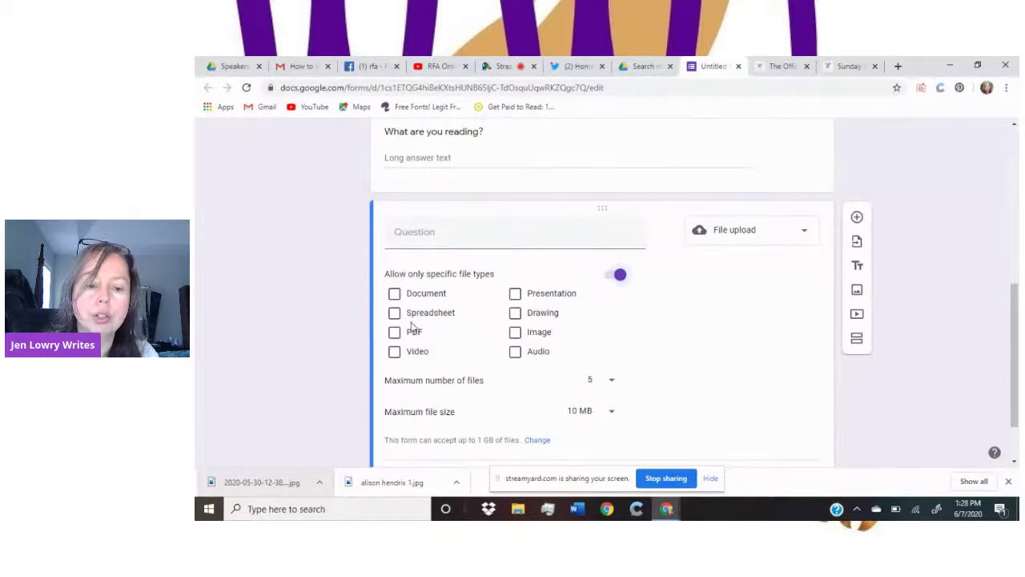
left_click(515, 332)
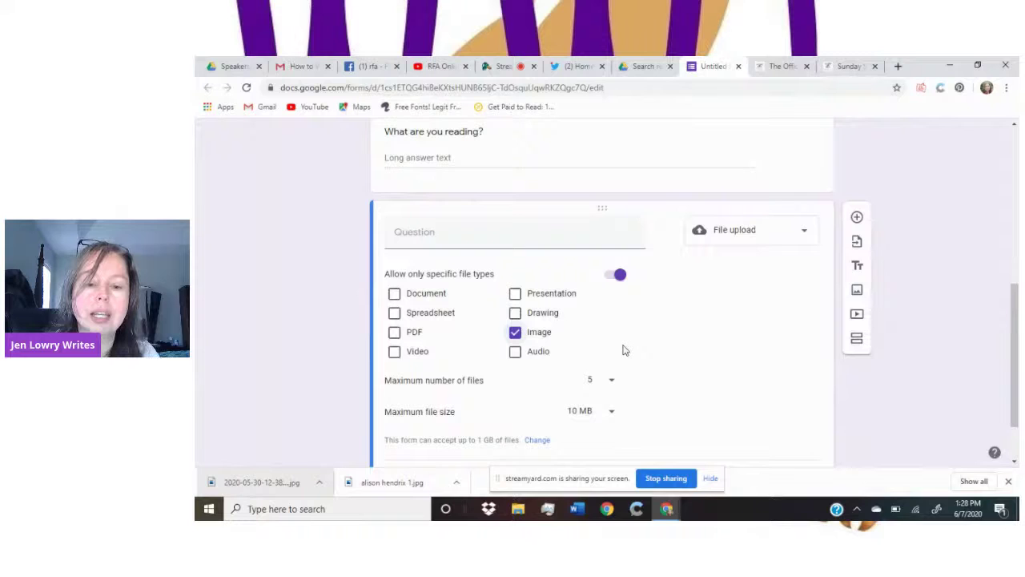
- Title the file upload question "Add an author pic and book pics (up to 5)" and make it required
left_click(500, 234)
type("Add a b")
key("BackSpace")
type("putho")
key("BackSpace")
key("BackSpace")
key("BackSpace")
key("BackSpace")
key("BackSpace")
key("BackSpace")
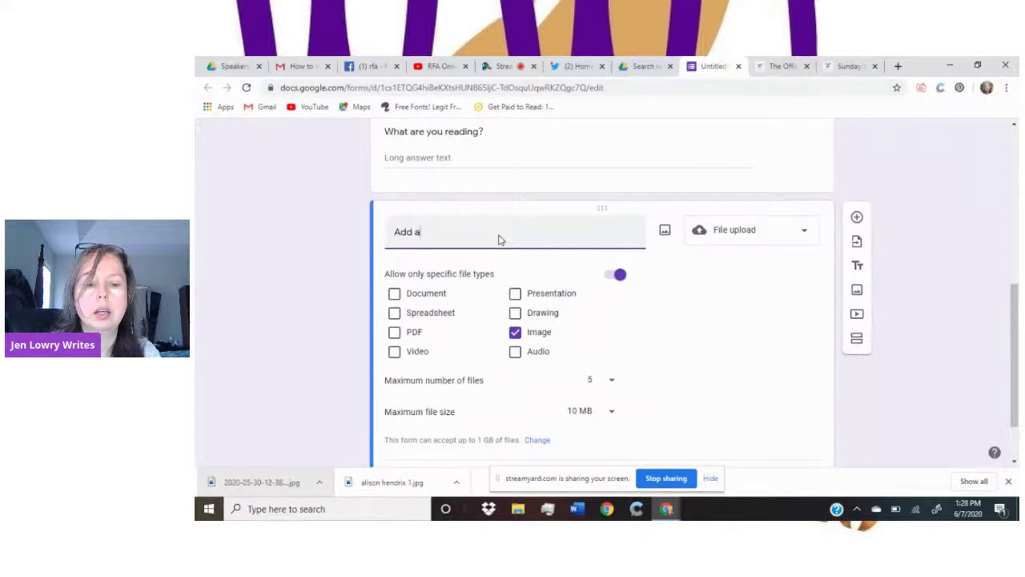
type("n author pic and bo")
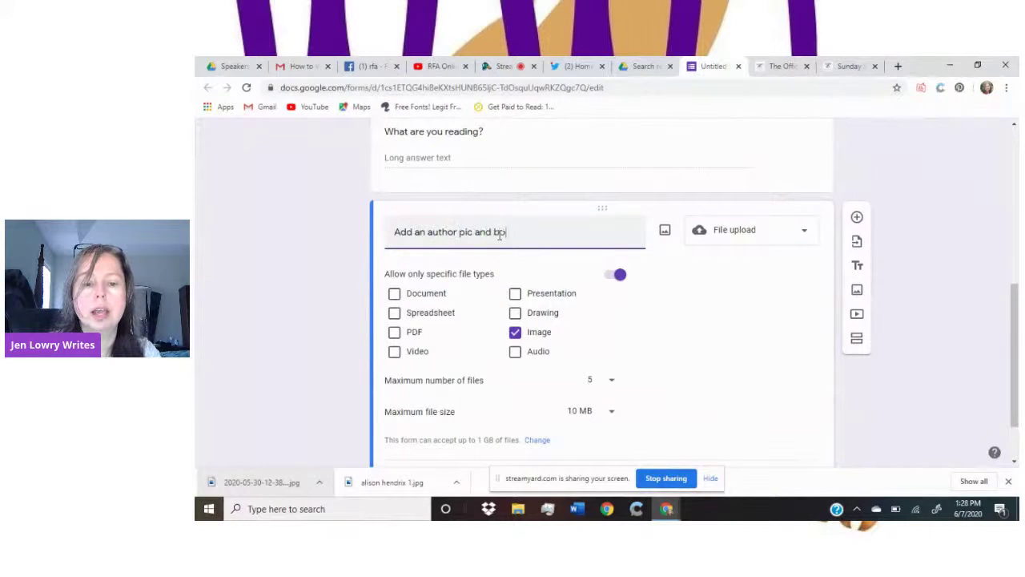
type("ok pics")
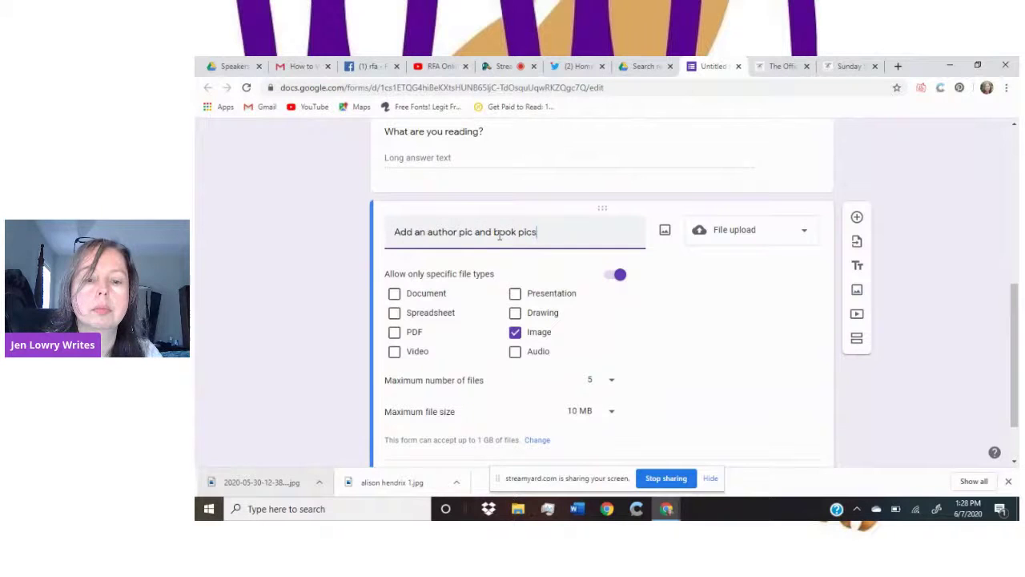
type(" (up to 5")
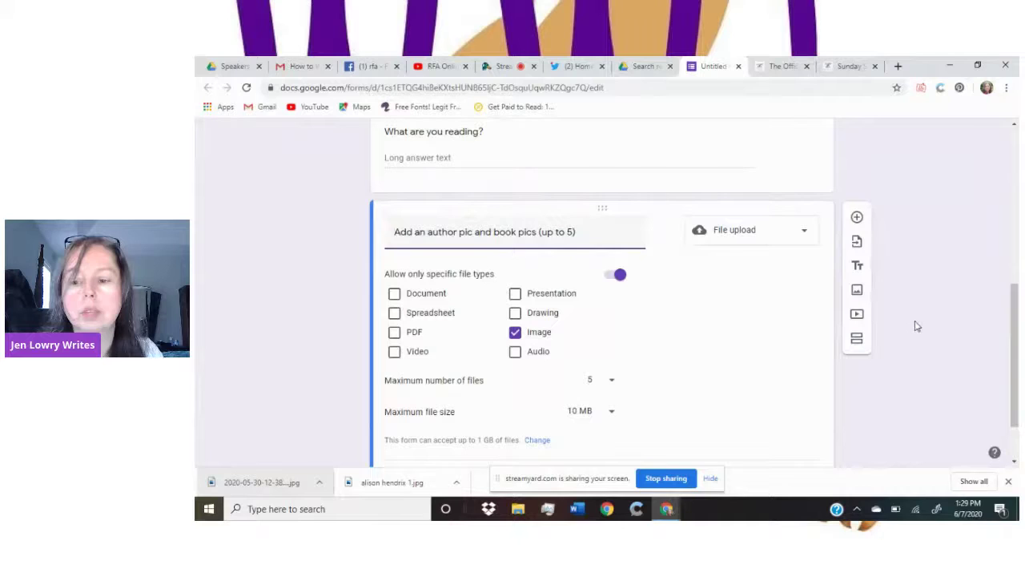
scroll(1019, 400, "down", 2)
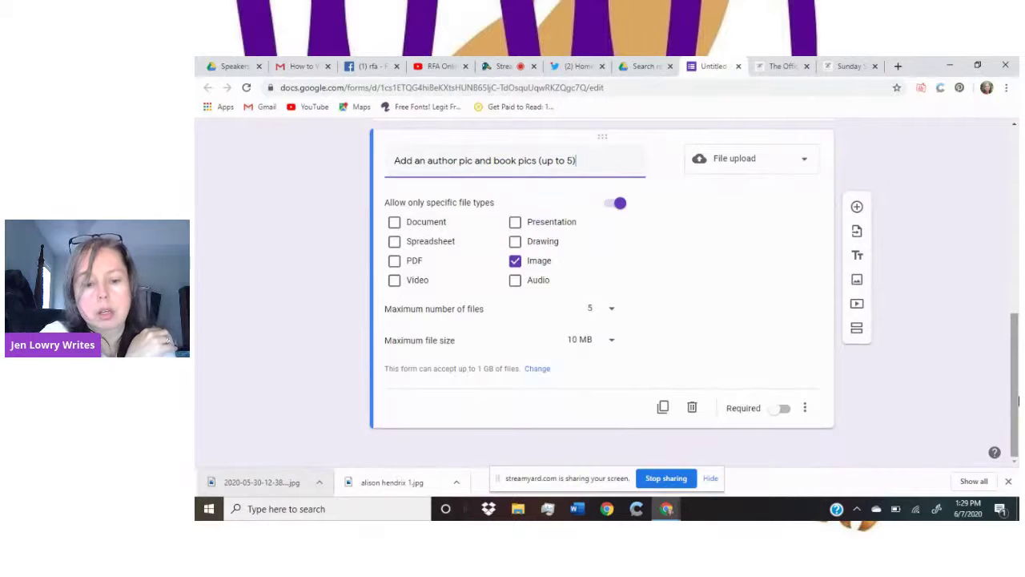
left_click(785, 409)
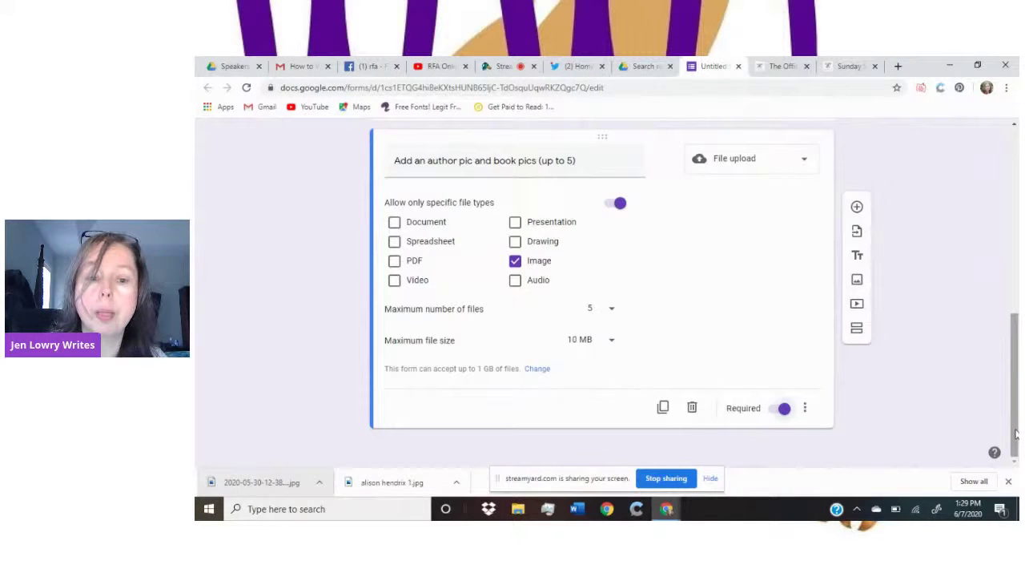
mouse_move(1016, 434)
left_mouse_down()
mouse_move(1015, 405)
mouse_move(1015, 433)
left_mouse_up()
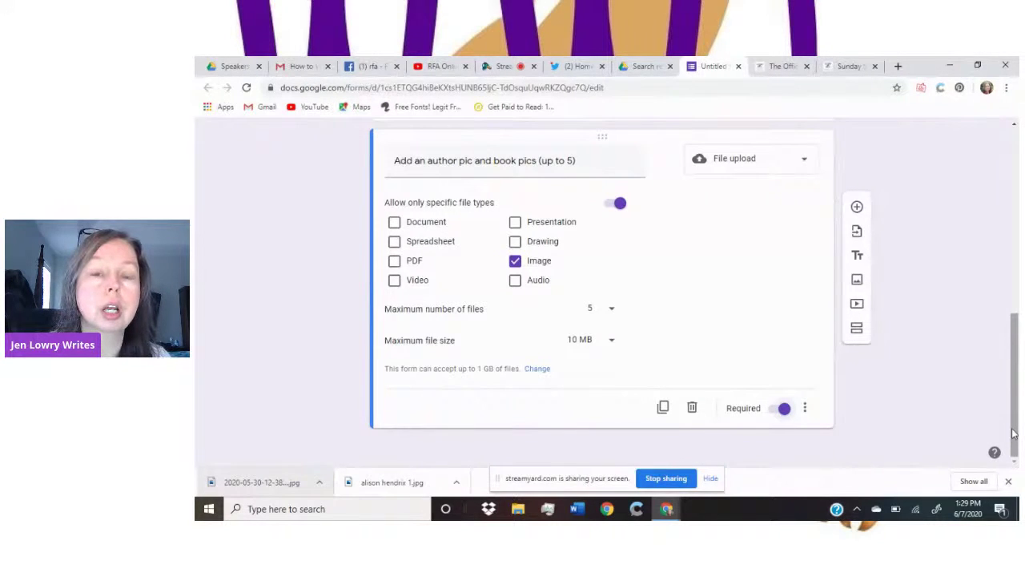
mouse_move(1013, 434)
left_mouse_down()
mouse_move(1014, 420)
mouse_move(1013, 437)
left_mouse_up()
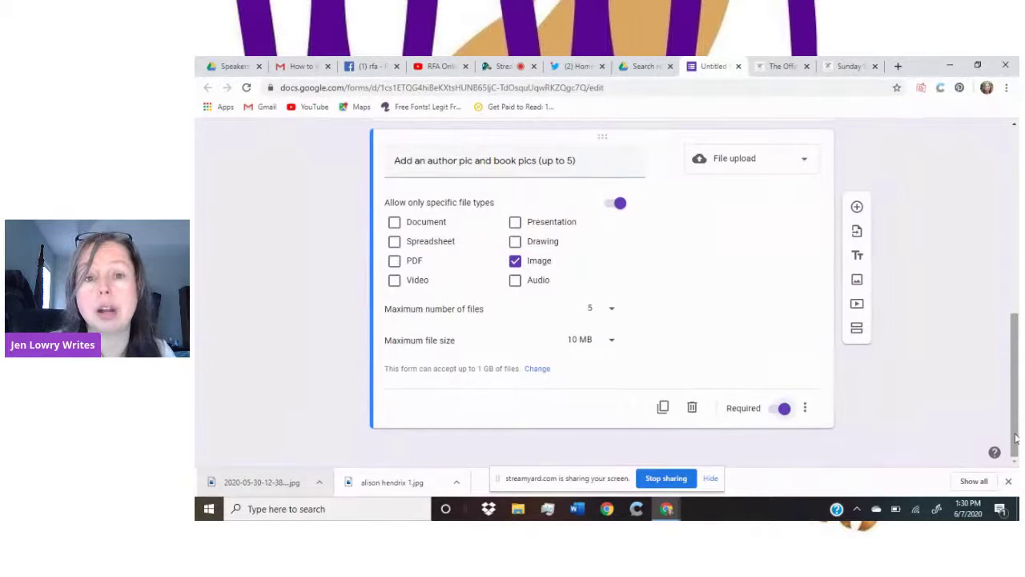
mouse_move(1015, 438)
left_mouse_down()
mouse_move(1016, 429)
mouse_move(1014, 451)
left_mouse_up()
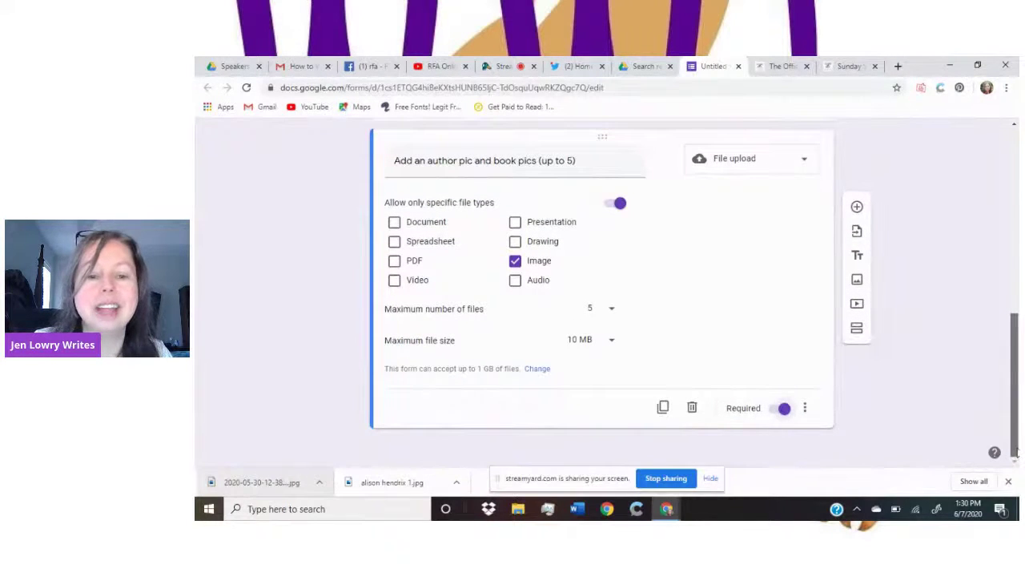
- Open the form's theme options and set the background color to the darkest purple shade
left_click(1015, 228)
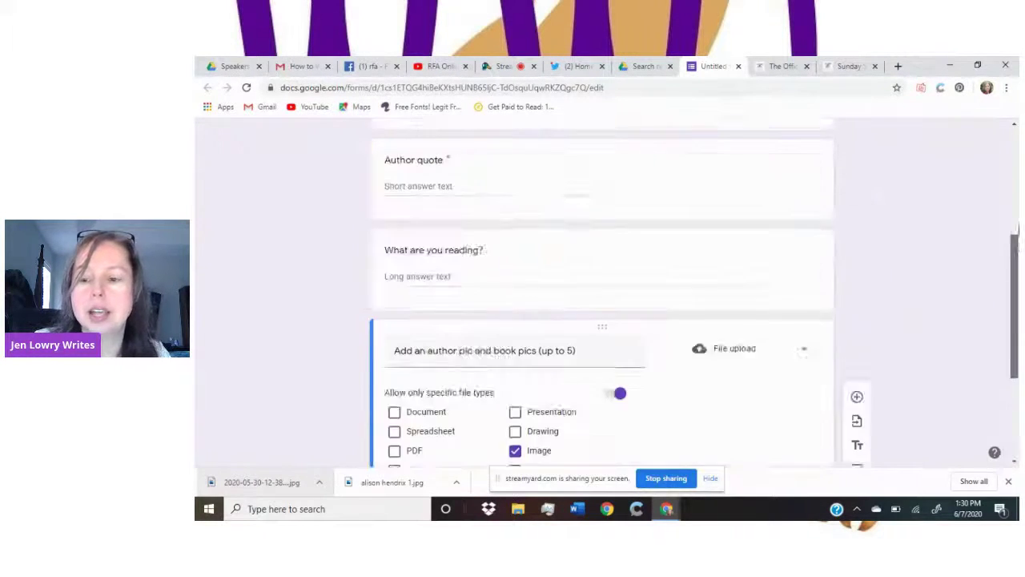
left_click_drag(1015, 229, 1015, 132)
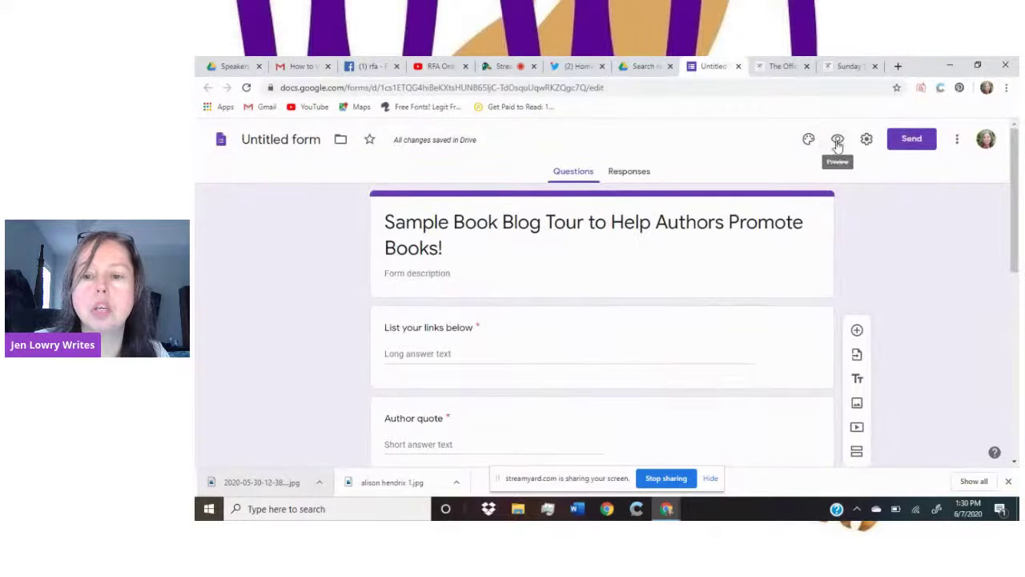
left_click(810, 141)
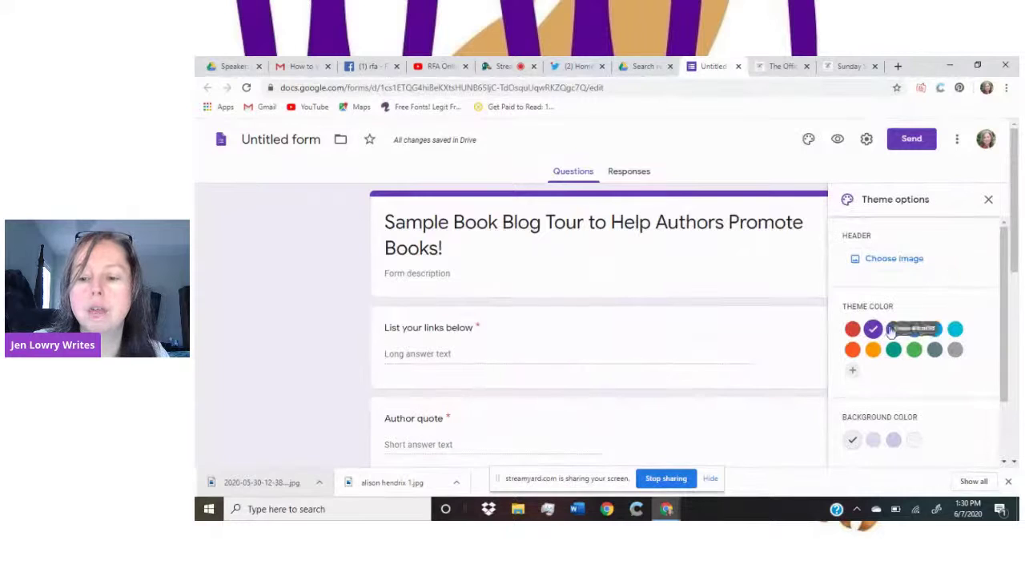
left_click_drag(1008, 305, 1007, 361)
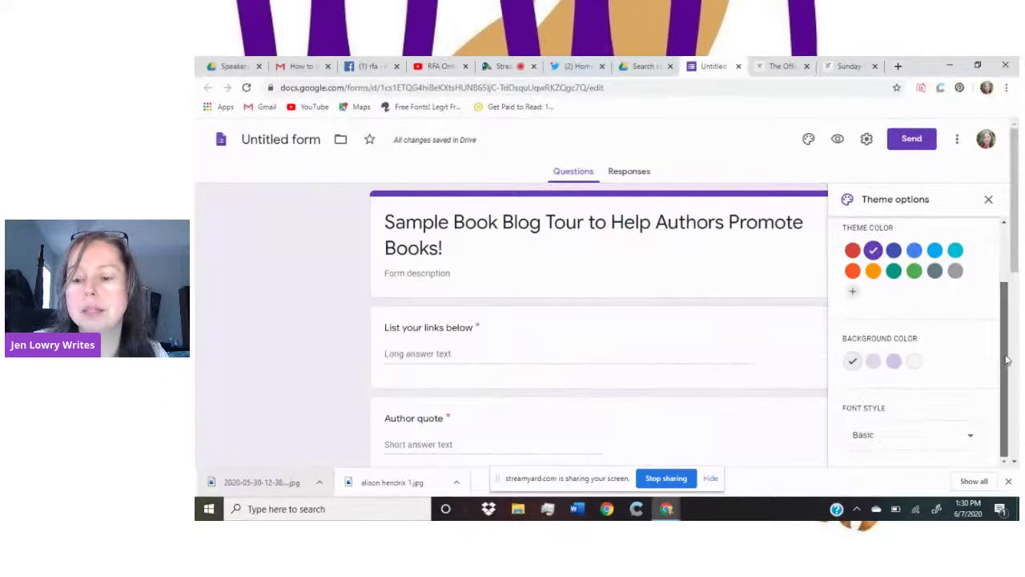
left_click(900, 369)
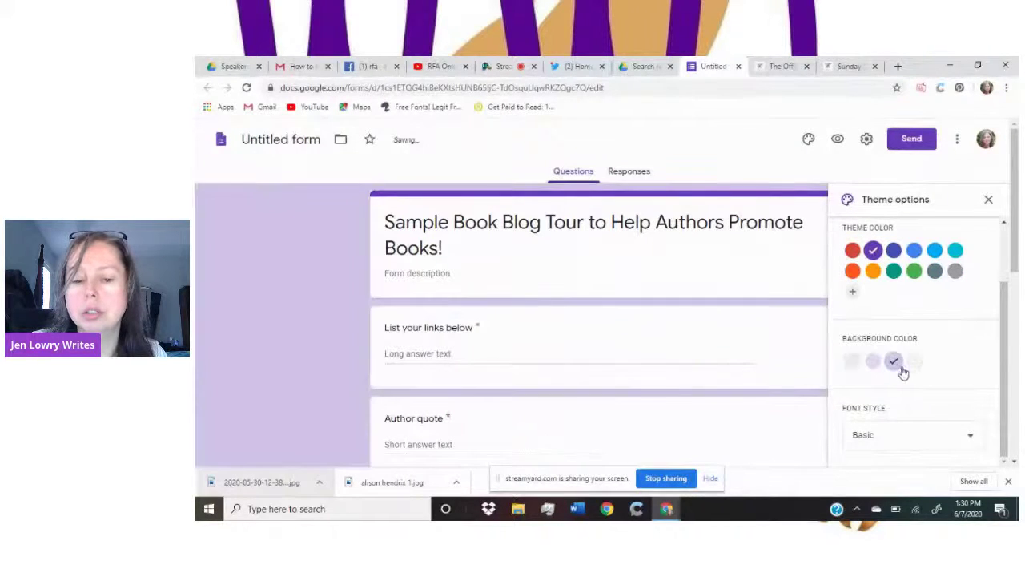
- Try the Decorative font style on the form, and set the font style to Formal
scroll(1016, 305, "down", 1)
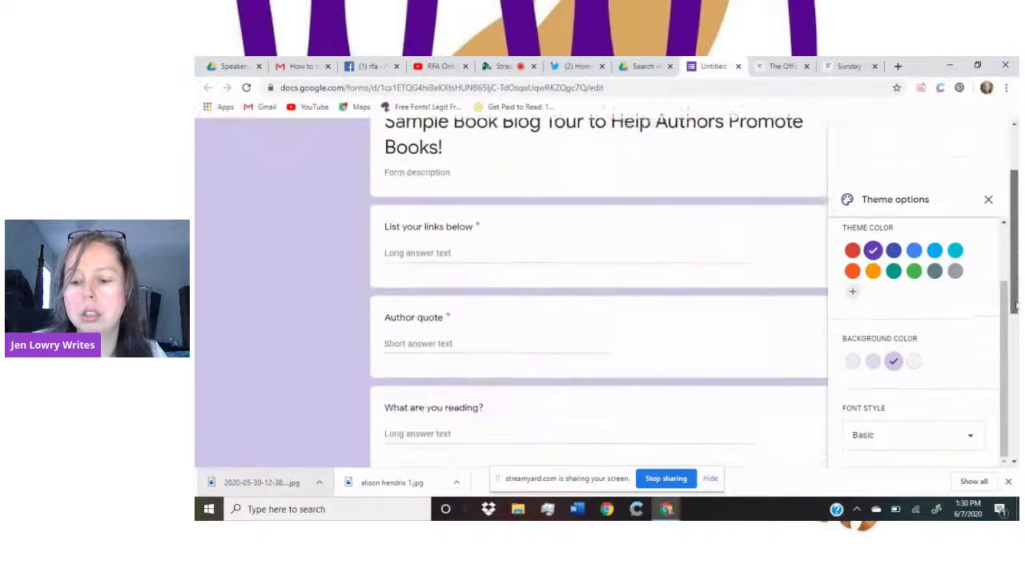
left_click(903, 442)
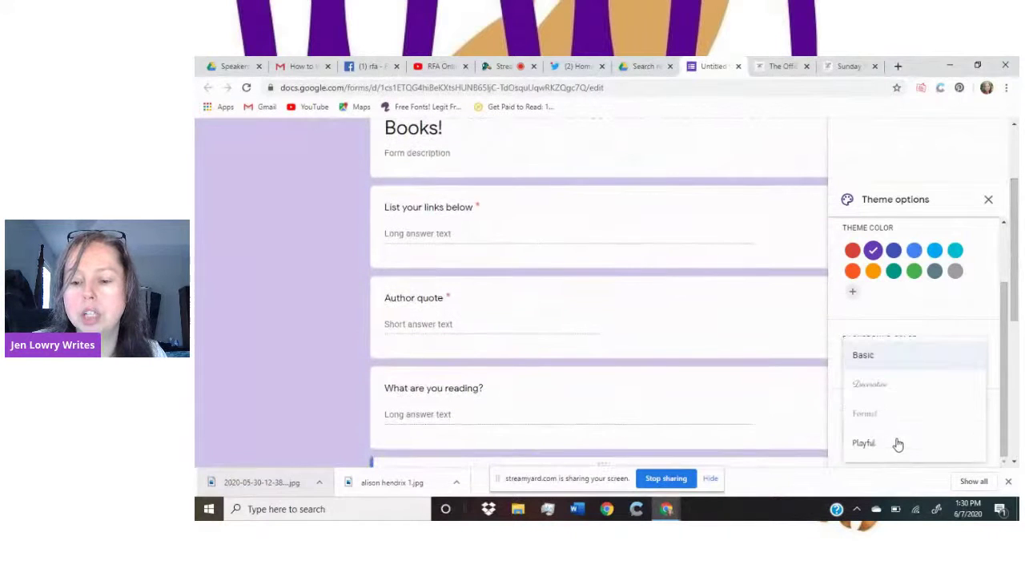
left_click(886, 392)
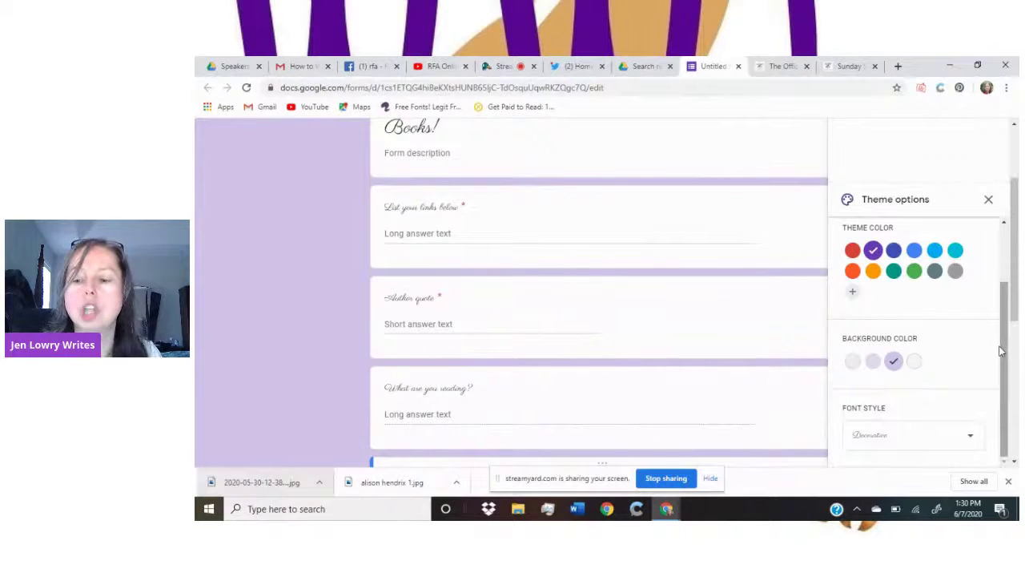
left_click(973, 439)
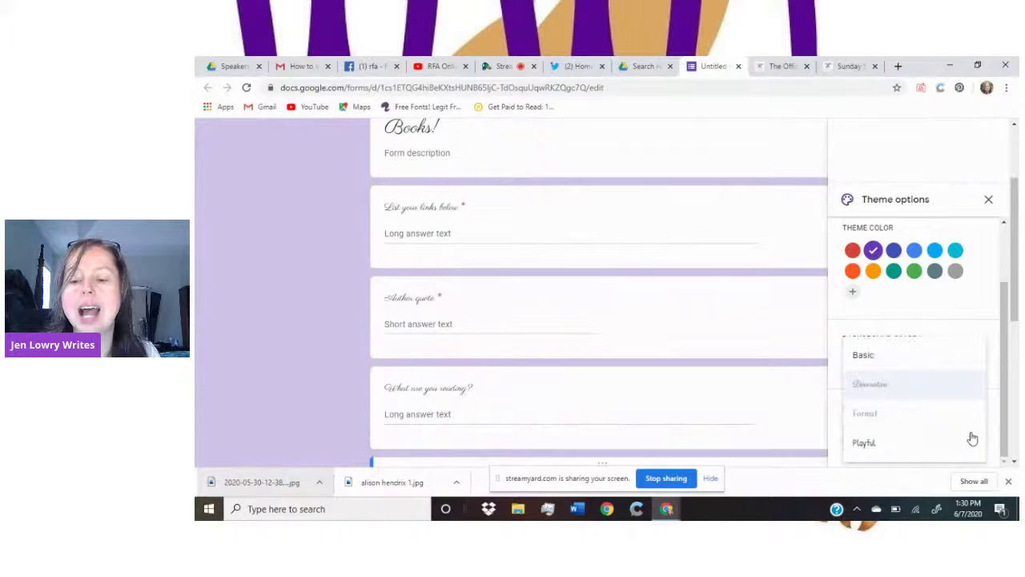
left_click(893, 415)
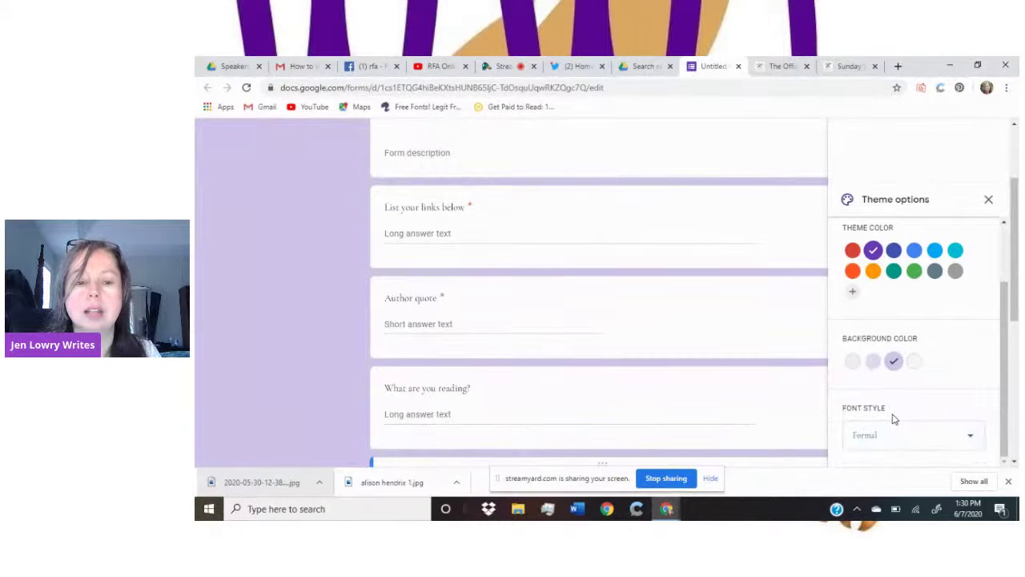
- Set the form's theme color to light blue, close the theme options and review the restyled form
left_click_drag(1015, 263, 1016, 214)
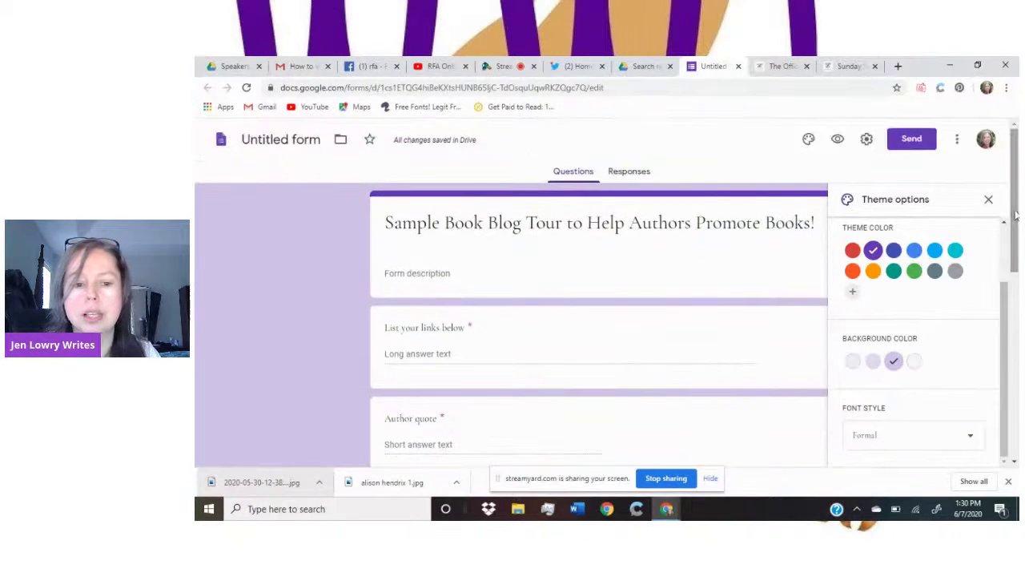
left_click(956, 250)
left_click(935, 250)
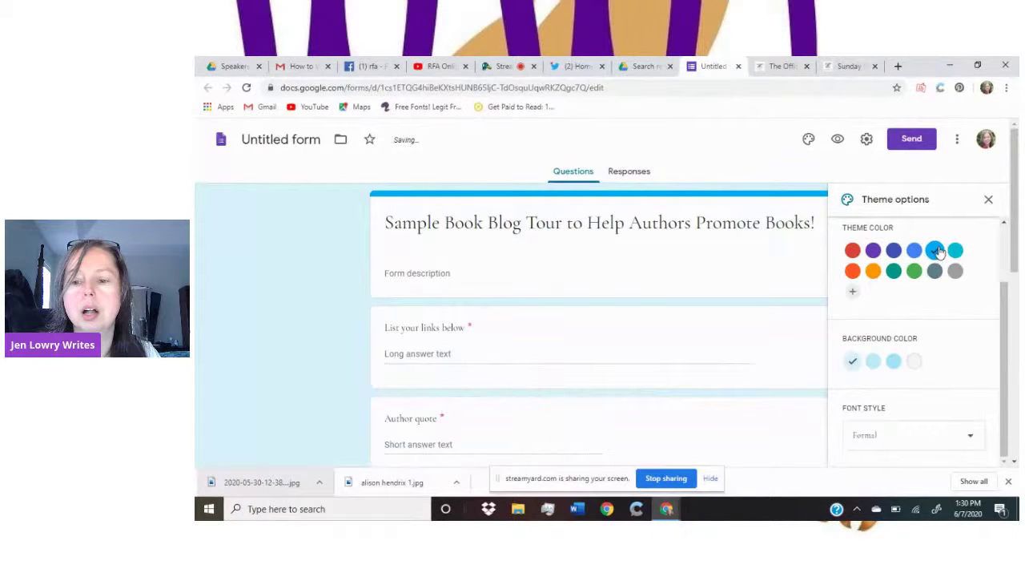
left_click(989, 200)
scroll(1015, 212, "down", 1)
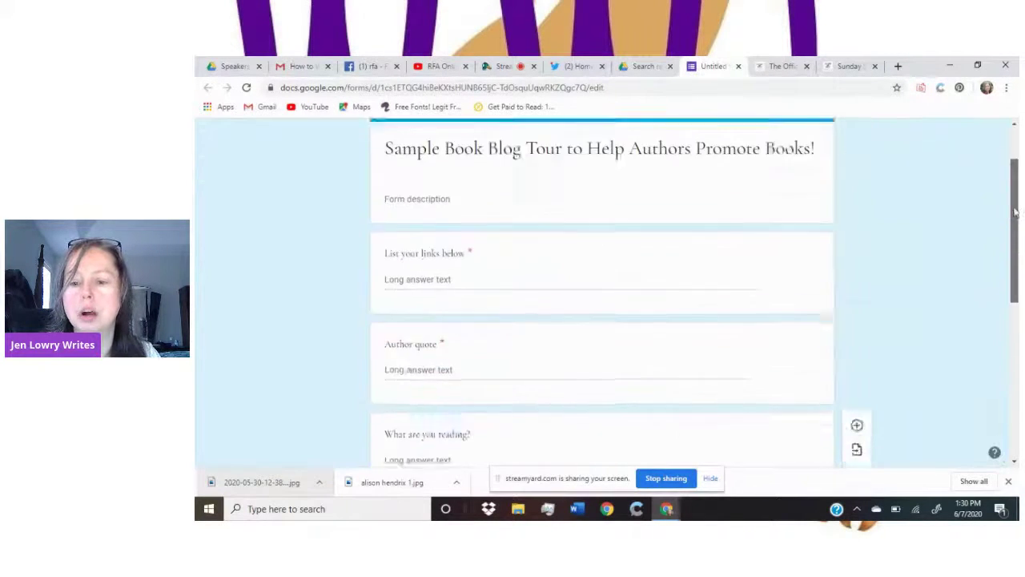
scroll(1015, 212, "up", 1)
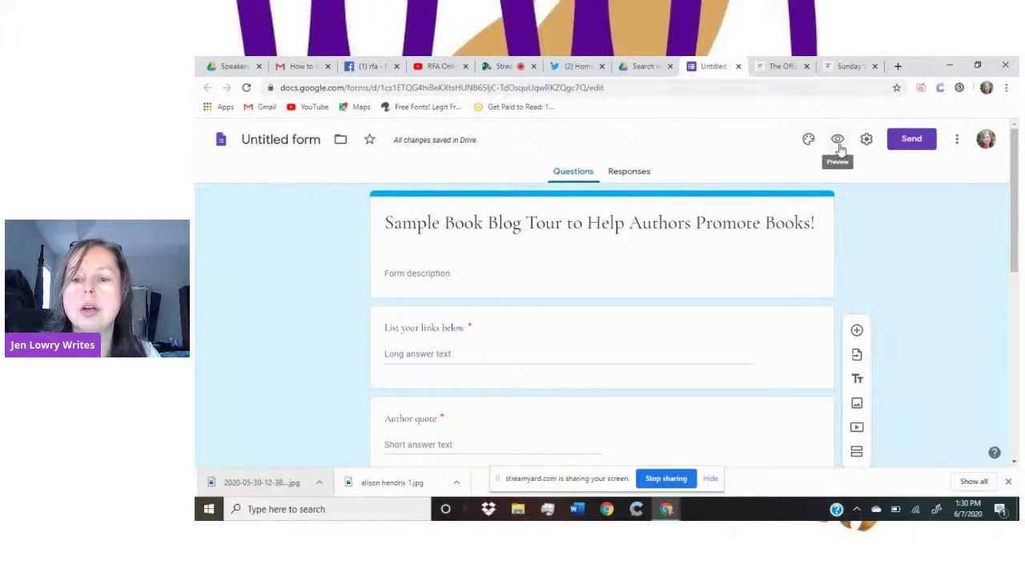
- Browse the Birthday and Party header themes, apply the hanging paper-circle garland image as the form's header, and close the theme options
left_click(811, 143)
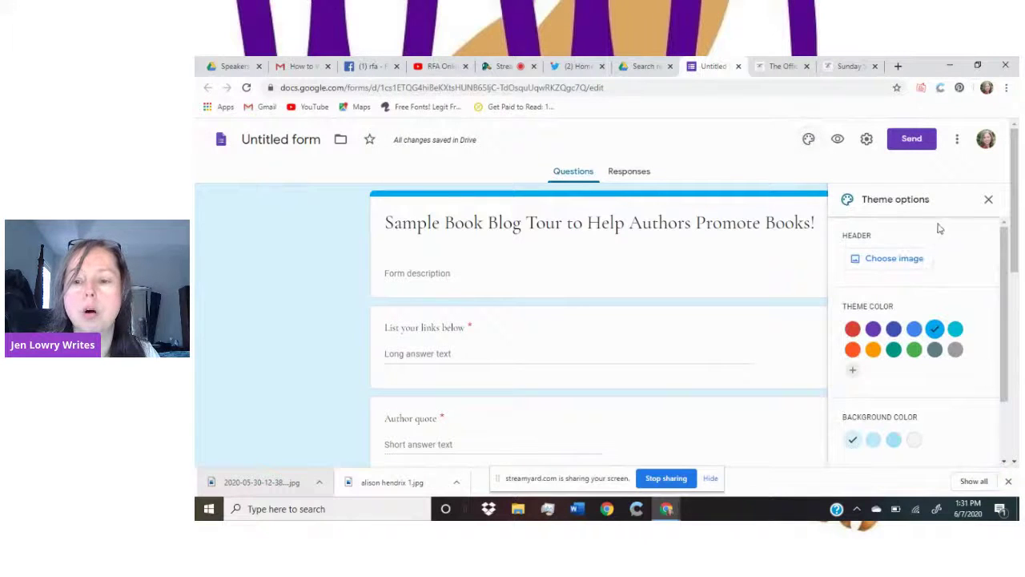
left_click(903, 264)
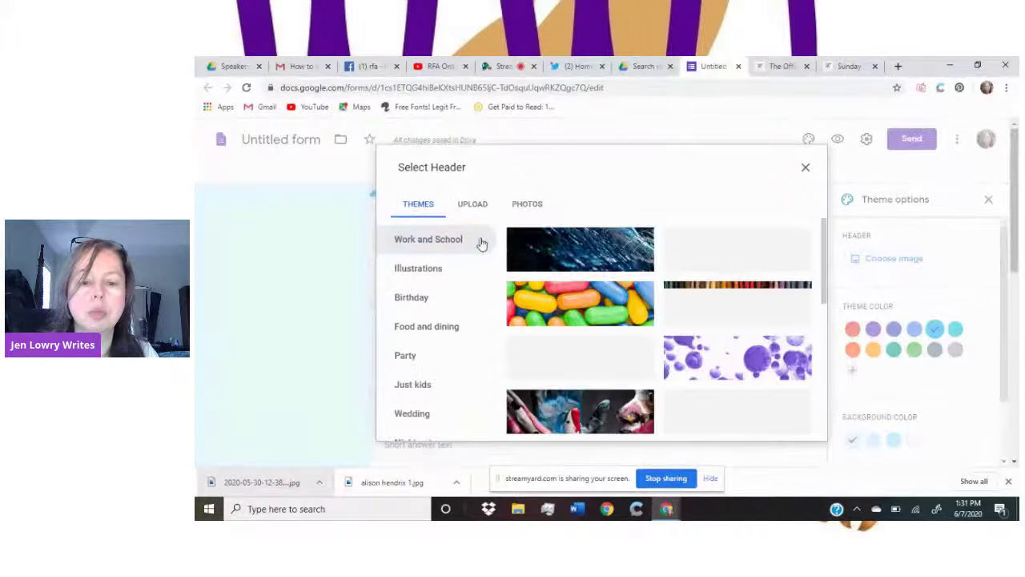
left_click(418, 296)
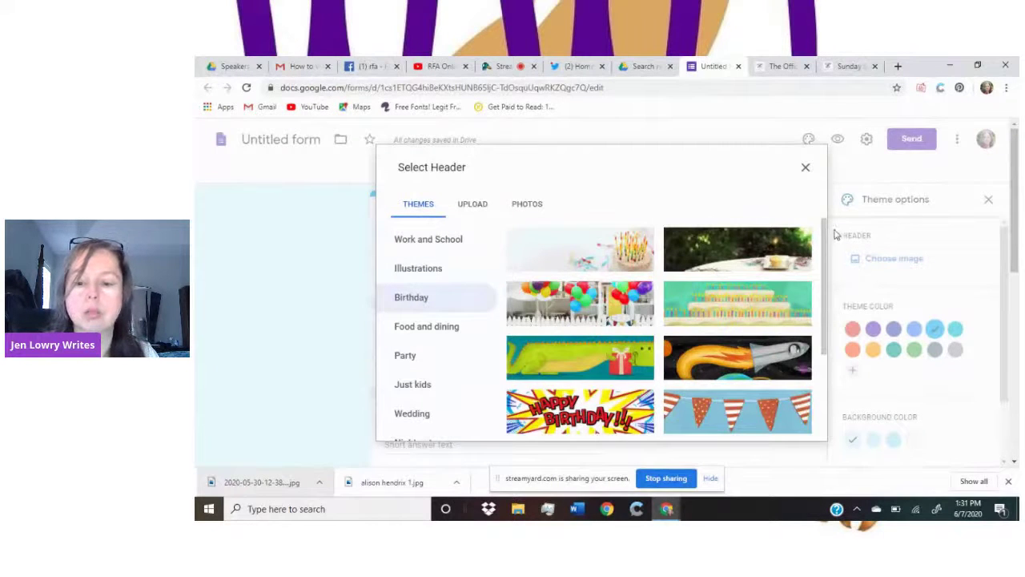
left_click_drag(825, 232, 823, 418)
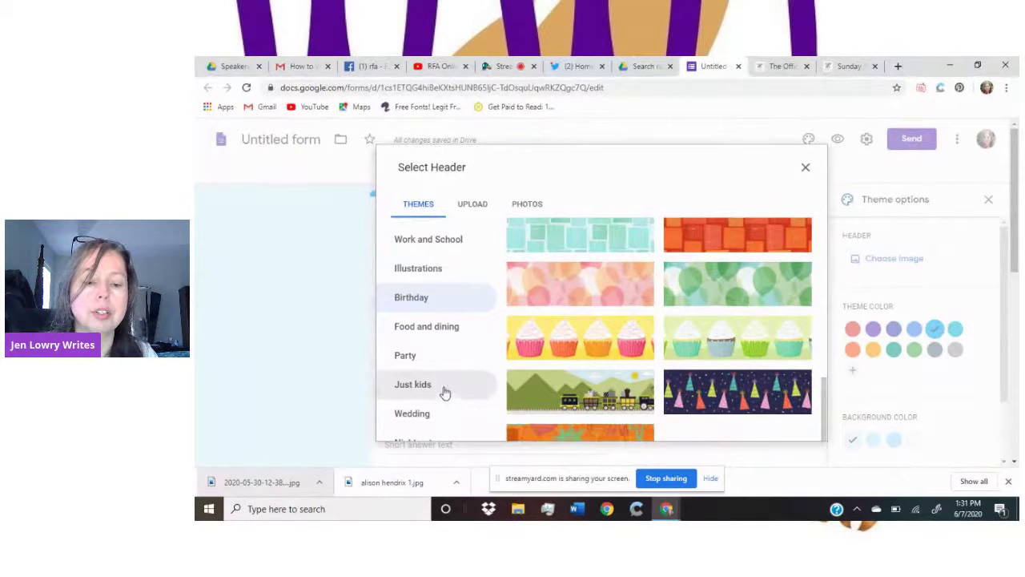
left_click(433, 360)
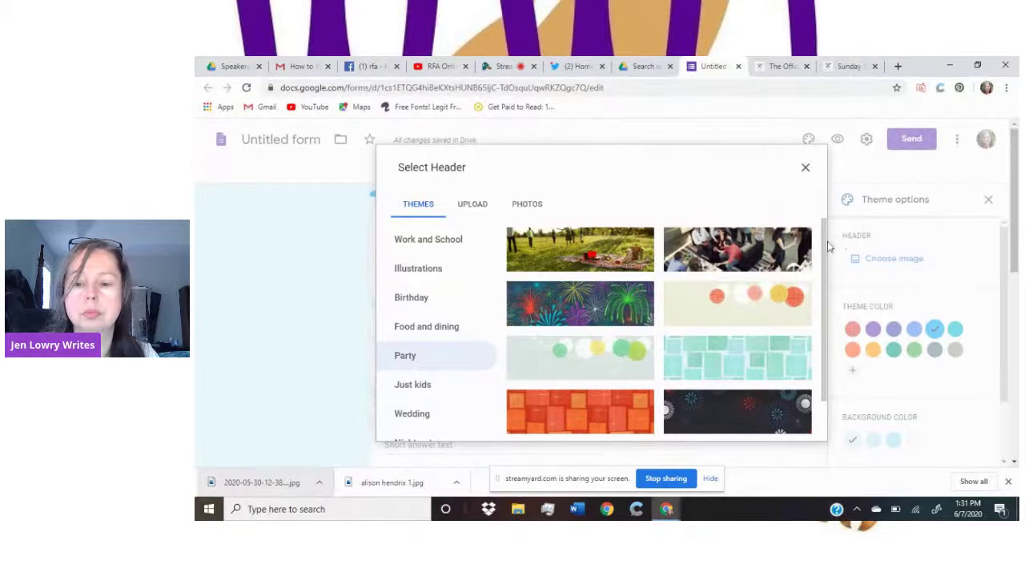
scroll(817, 355, "down", 3)
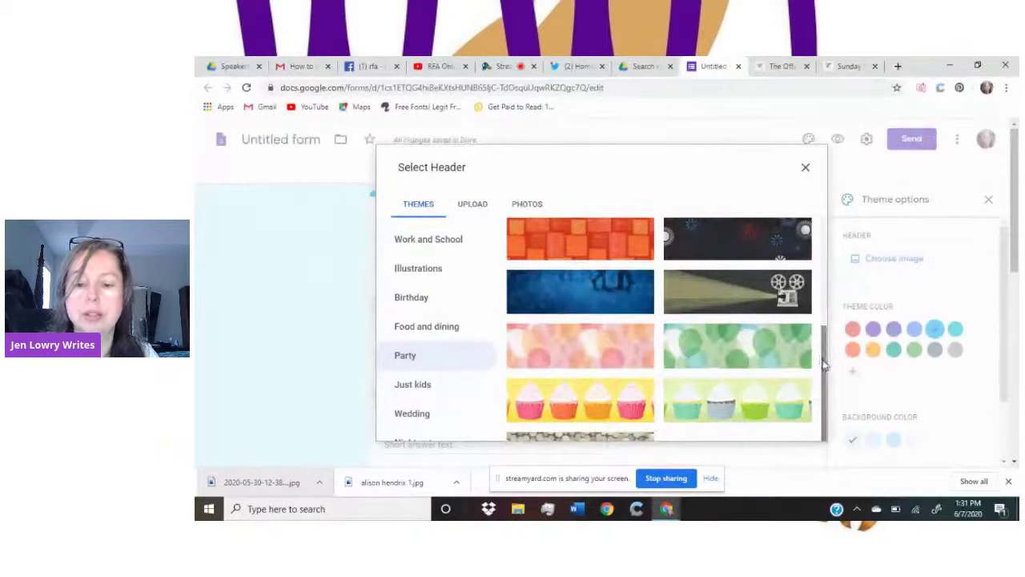
scroll(824, 361, "down", 2)
left_click(554, 433)
left_click(793, 427)
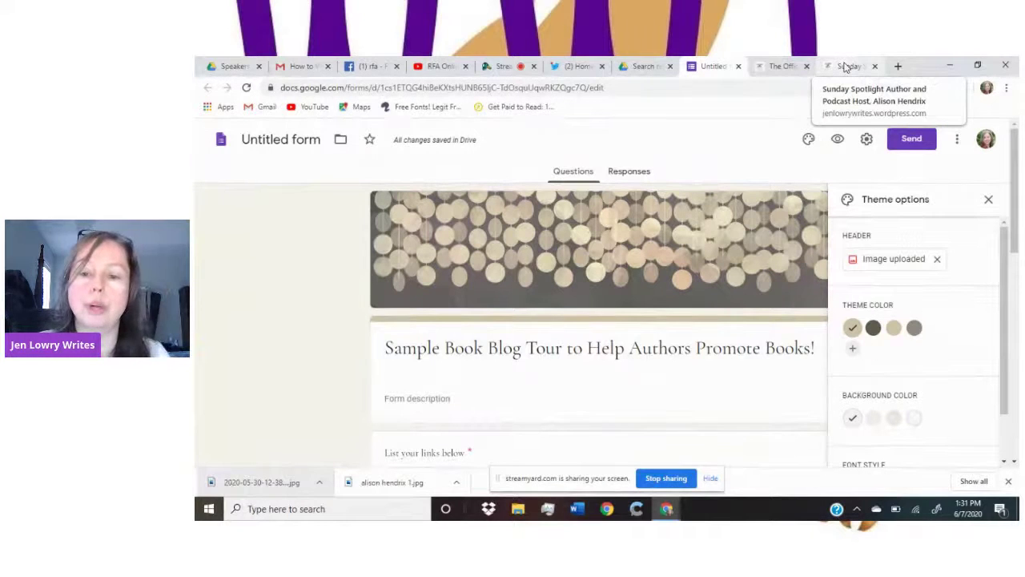
left_click(990, 202)
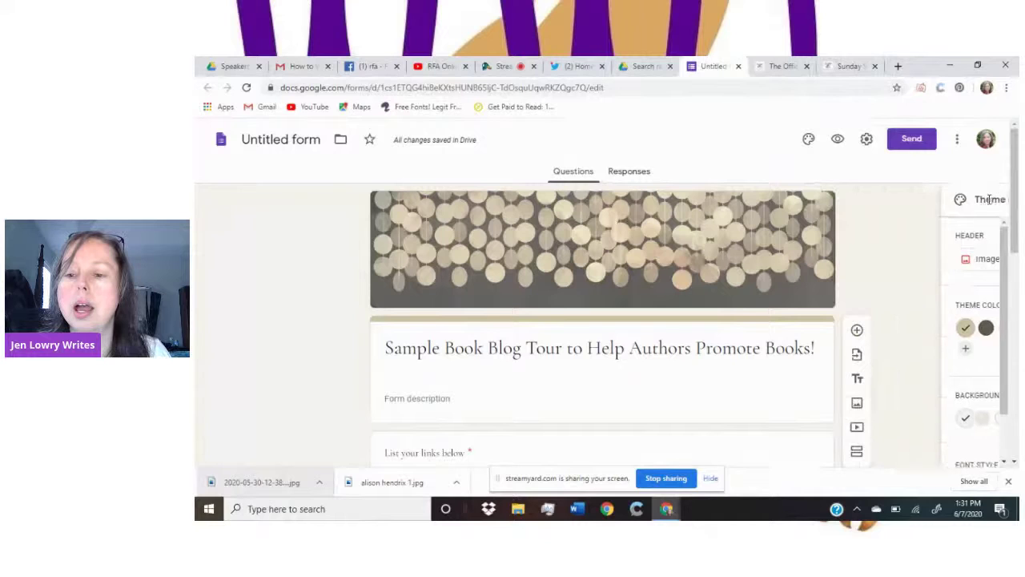
- Examine the form's General, Presentation and Quizzes settings and close the settings without saving
left_click(866, 140)
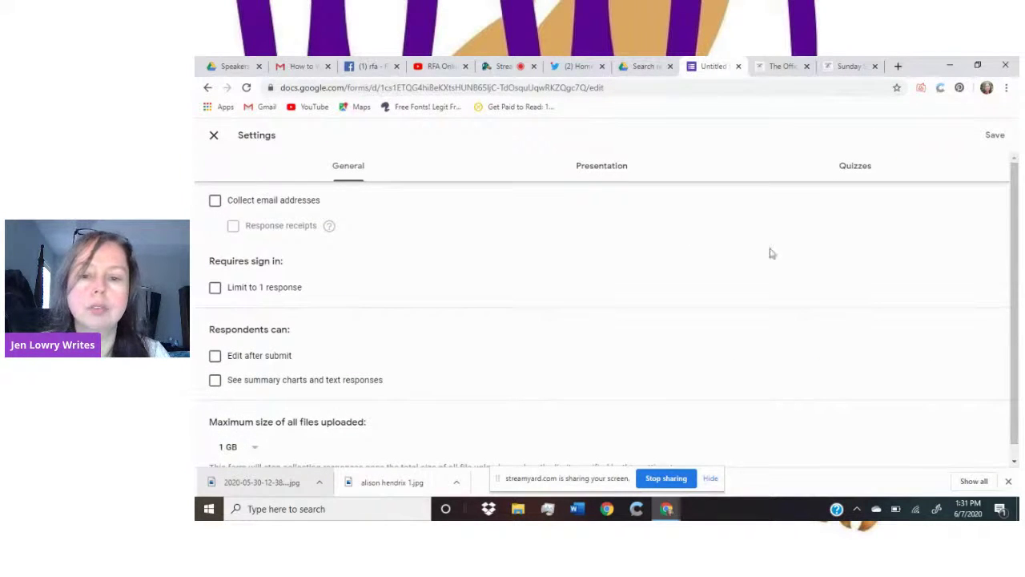
scroll(1011, 293, "down", 1)
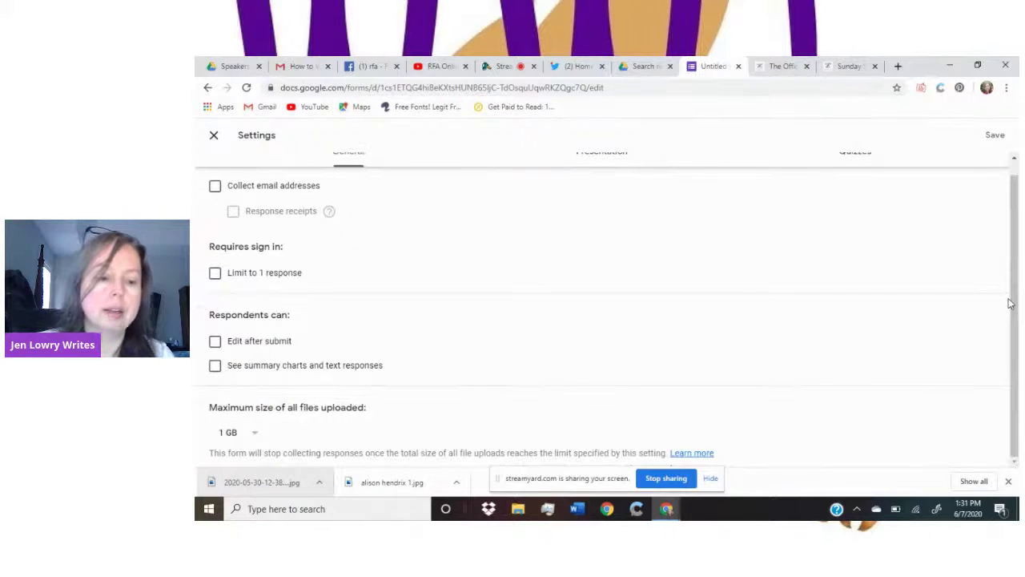
left_click(211, 136)
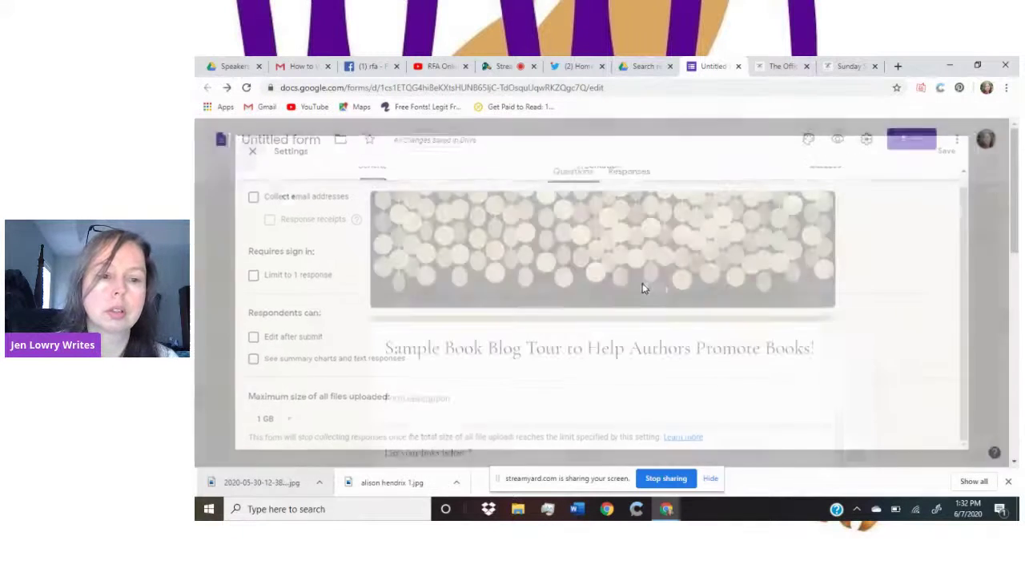
left_click(868, 144)
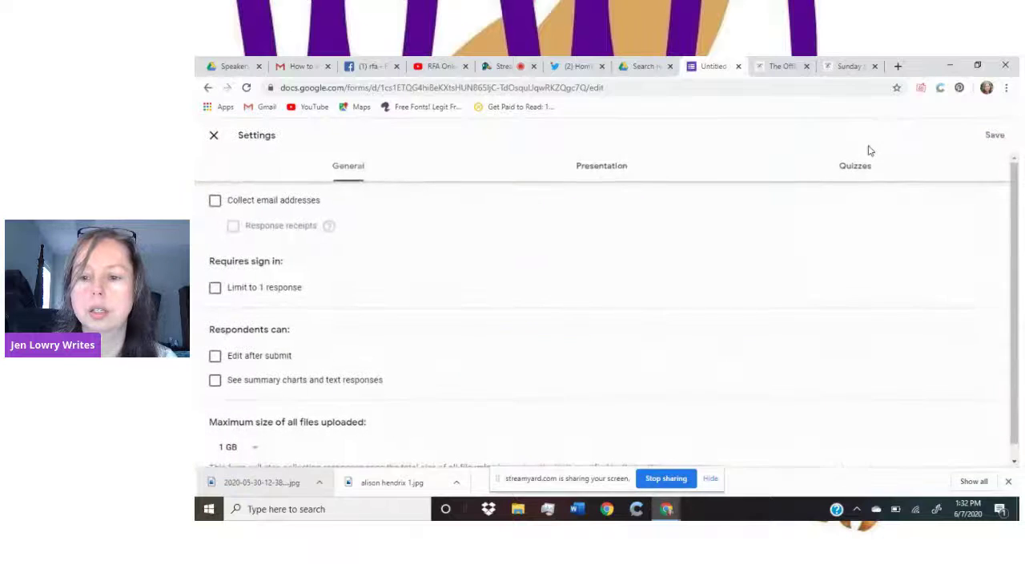
left_click(645, 169)
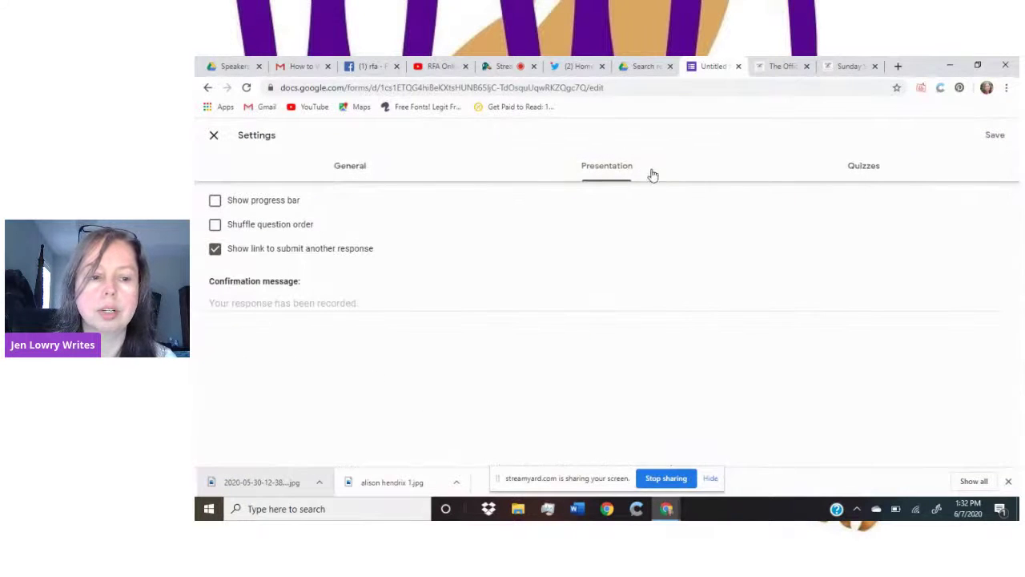
left_click(872, 181)
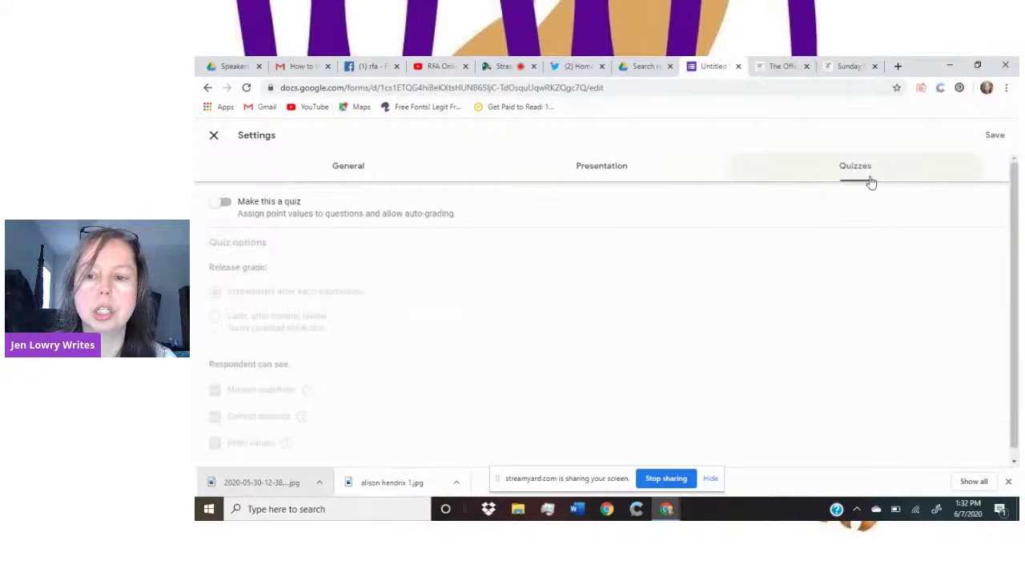
left_click(361, 166)
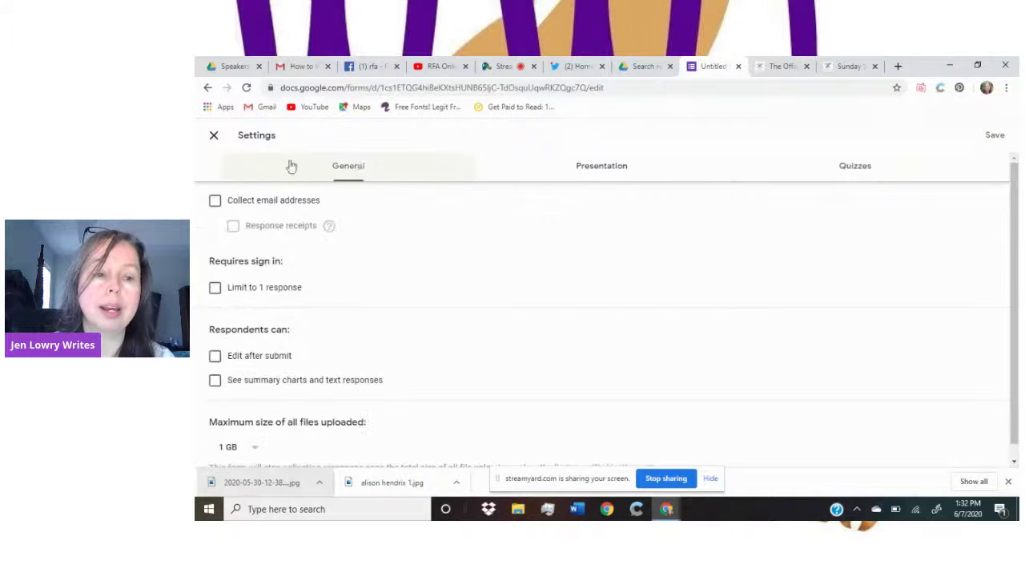
left_click(214, 135)
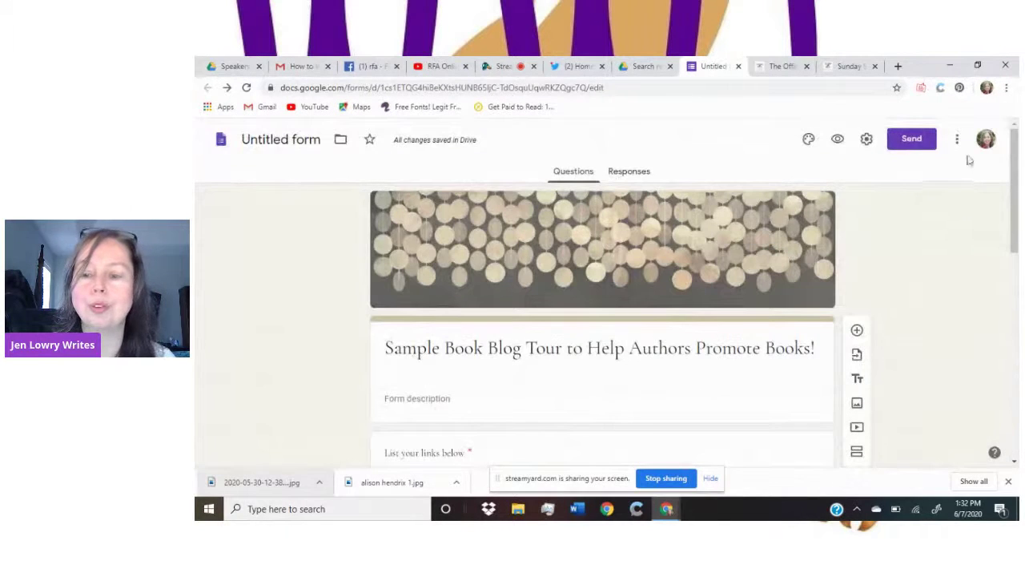
- Review the form's questions and its additional options, such as making a copy, printing and adding collaborators
scroll(1019, 284, "down", 1)
scroll(1019, 284, "down", 2)
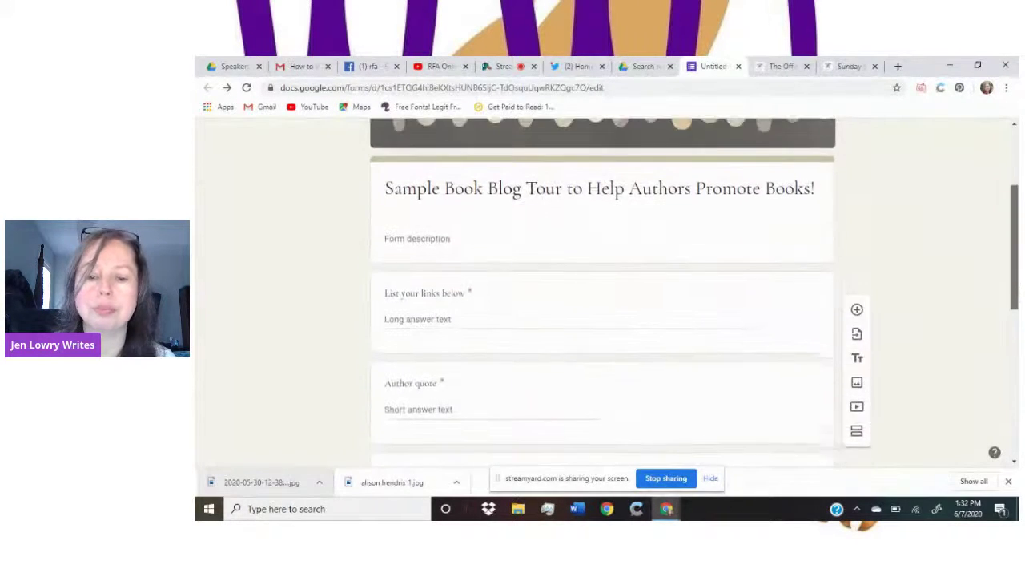
scroll(1019, 284, "up", 3)
left_click(957, 140)
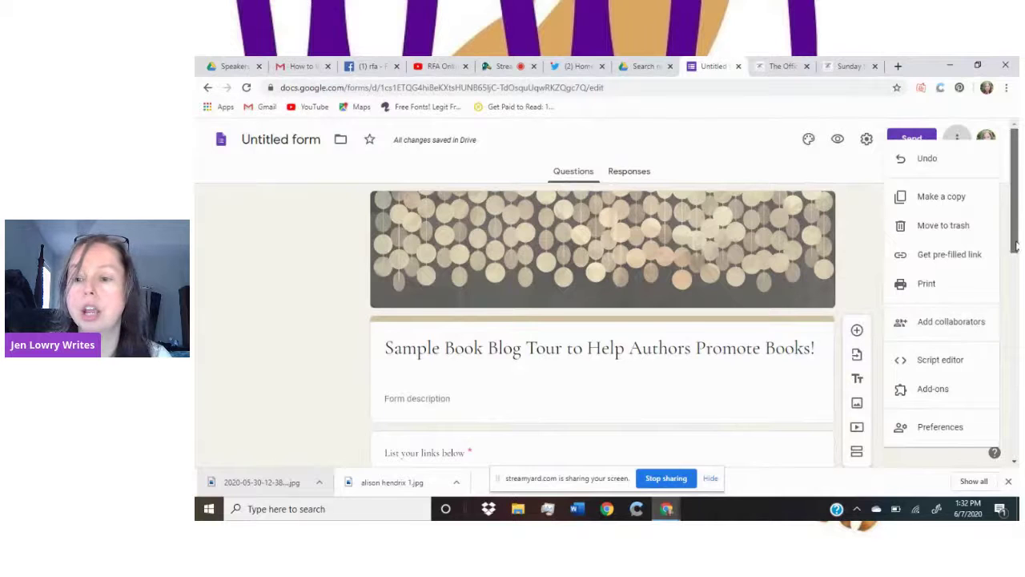
scroll(974, 327, "down", 1)
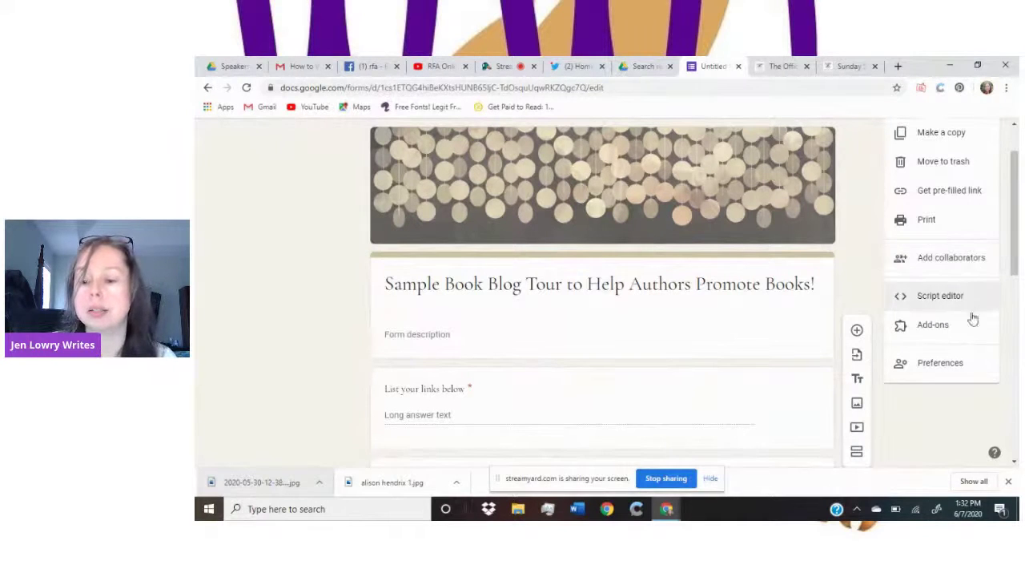
mouse_move(1012, 258)
left_mouse_down()
mouse_move(1015, 297)
mouse_move(1014, 244)
left_mouse_up()
left_click(838, 158)
- Open the form's sending options, choose sharing by link, and shorten the URL
left_click(921, 141)
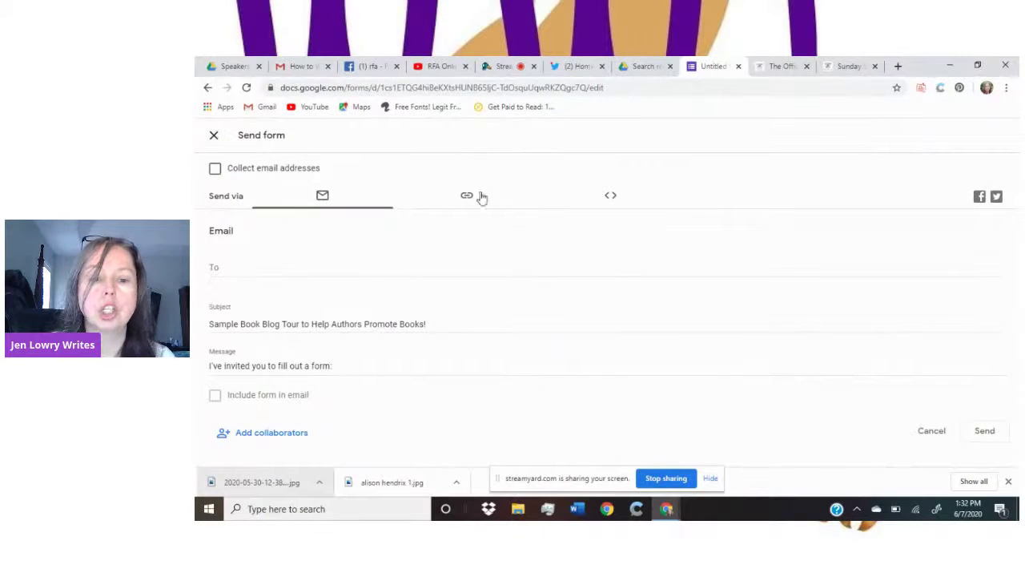
left_click(469, 198)
left_click(215, 273)
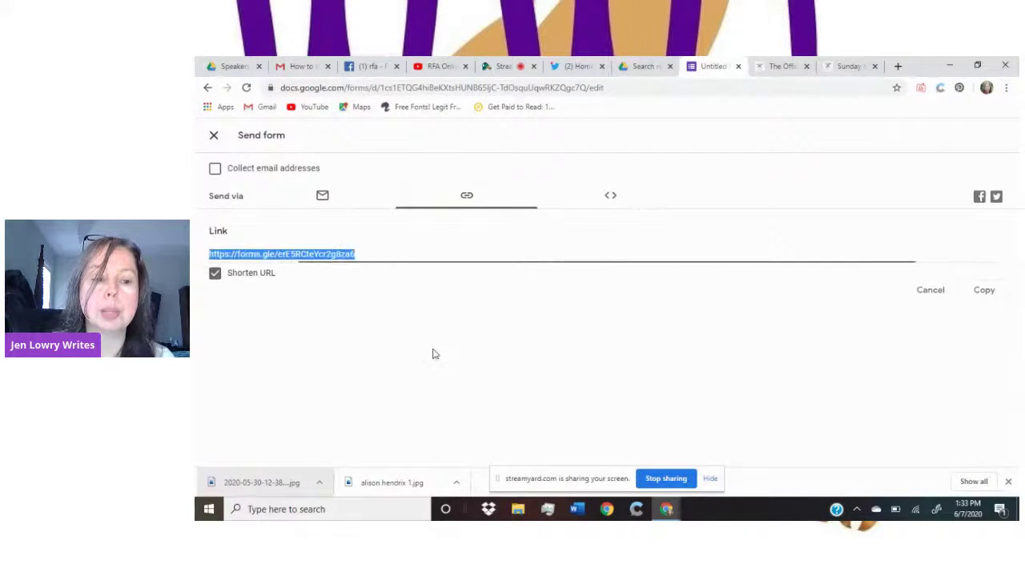
- Examine the Embed HTML and email sending options, and return to the shareable link to select its shortened URL
left_click(618, 202)
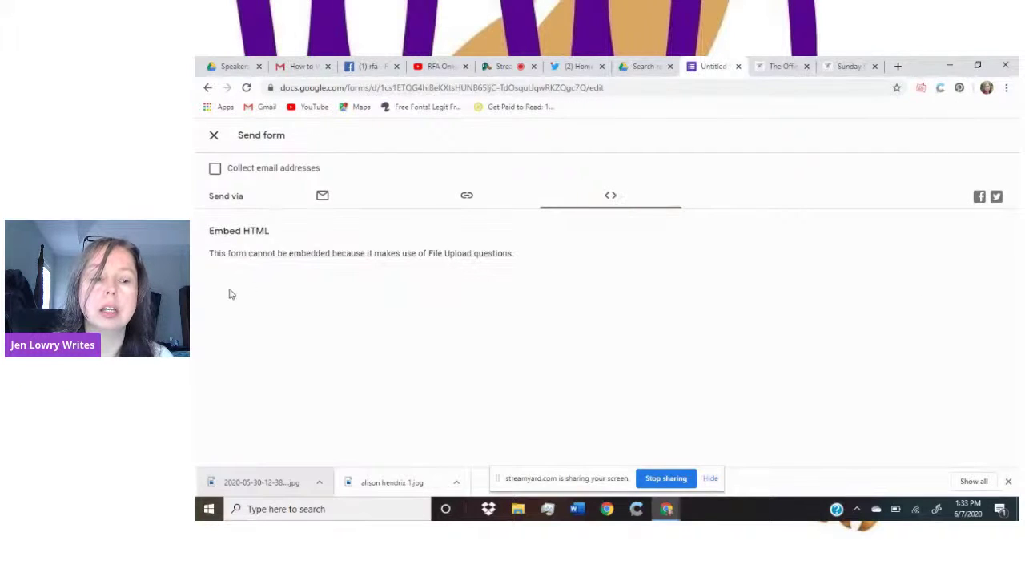
left_click_drag(462, 254, 403, 255)
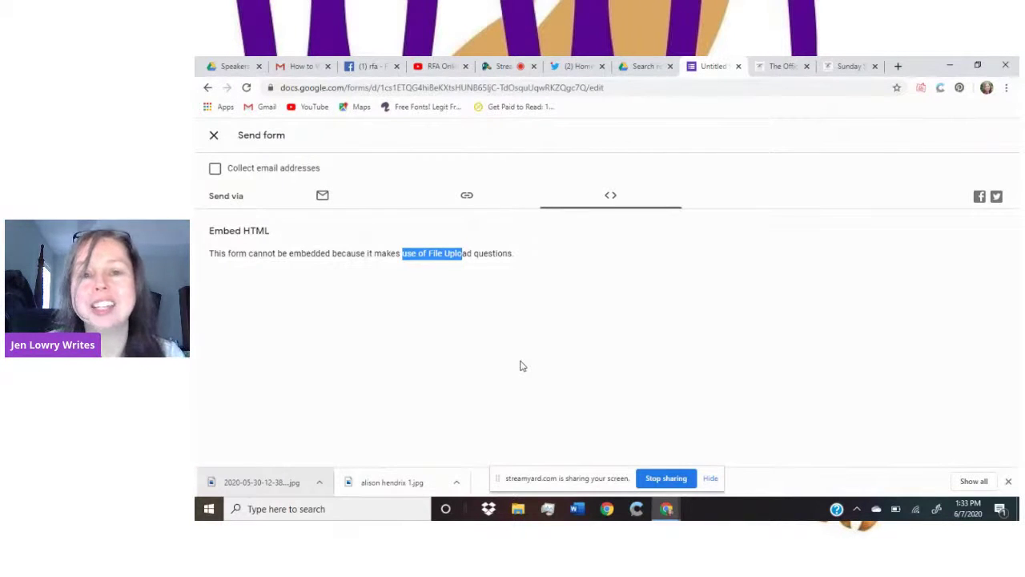
left_click(453, 202)
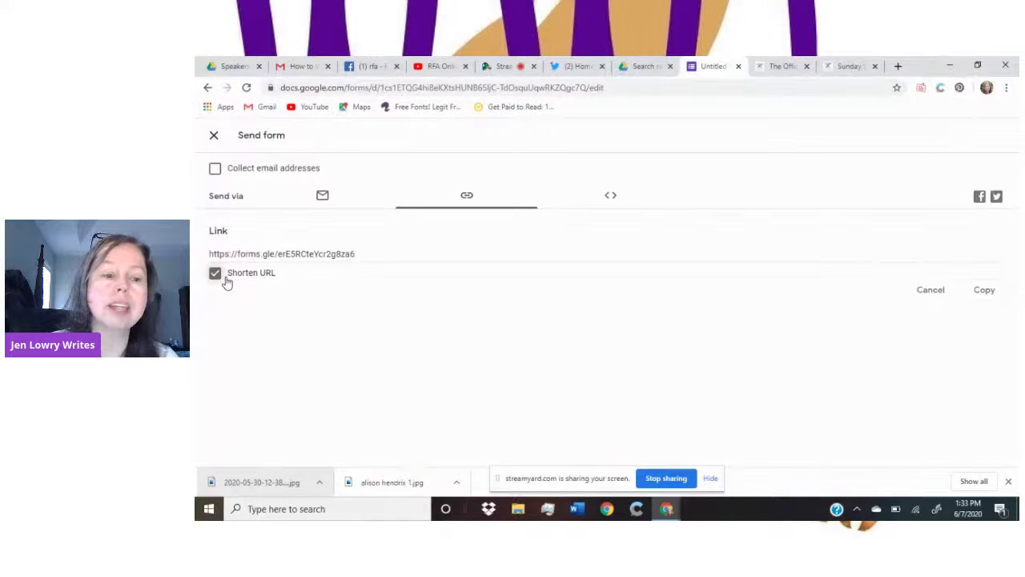
left_click(310, 253)
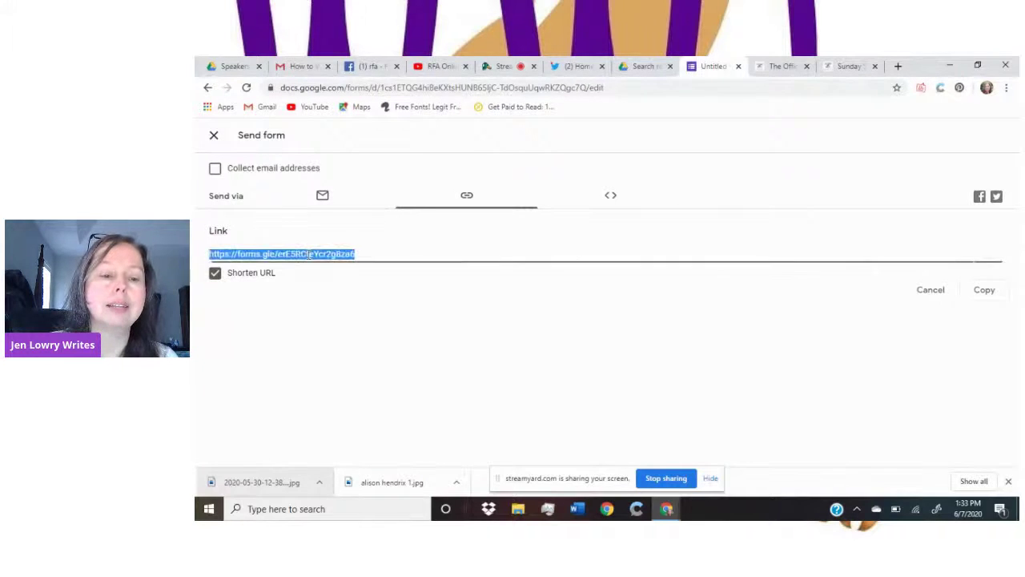
left_click(323, 199)
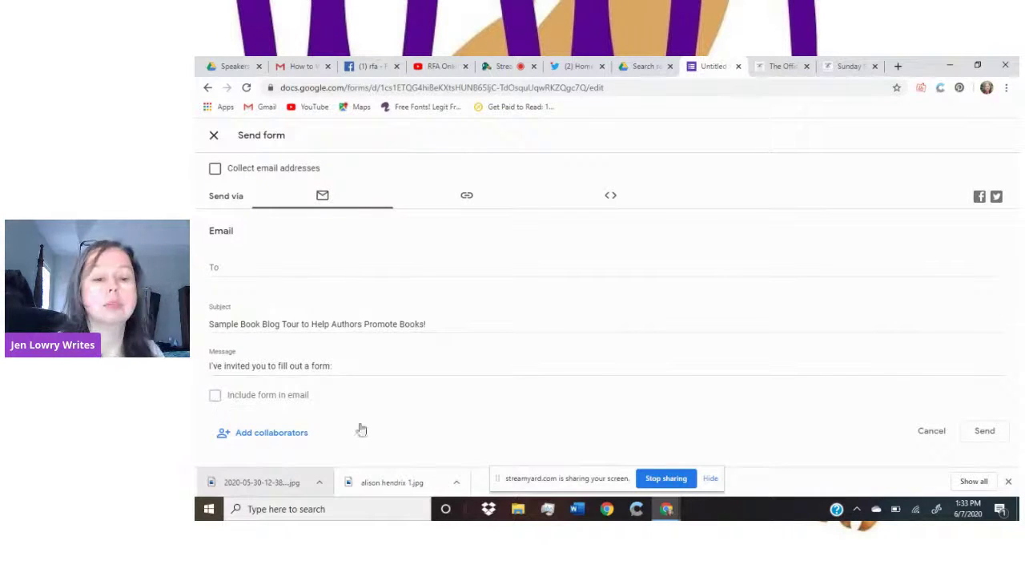
left_click(467, 195)
left_click(355, 254)
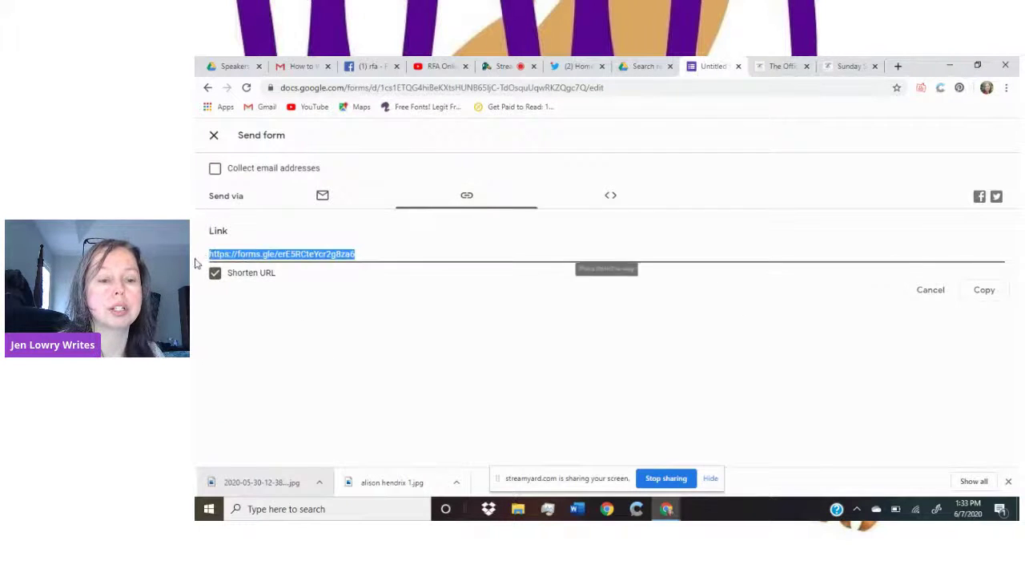
- View the author website and the Sunday Spotlight blog post, and go back through the previously visited pages
left_click(781, 66)
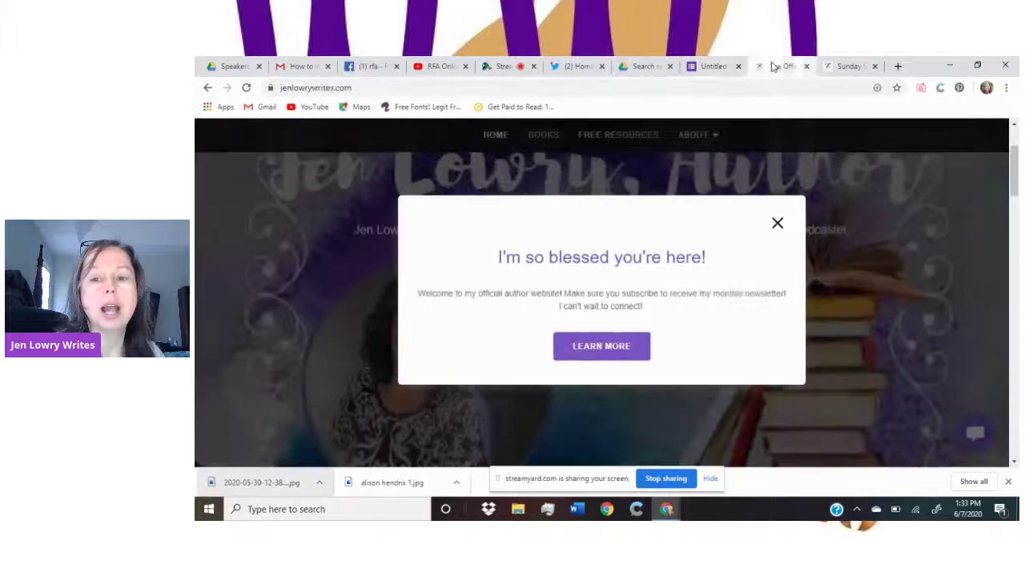
left_click(848, 66)
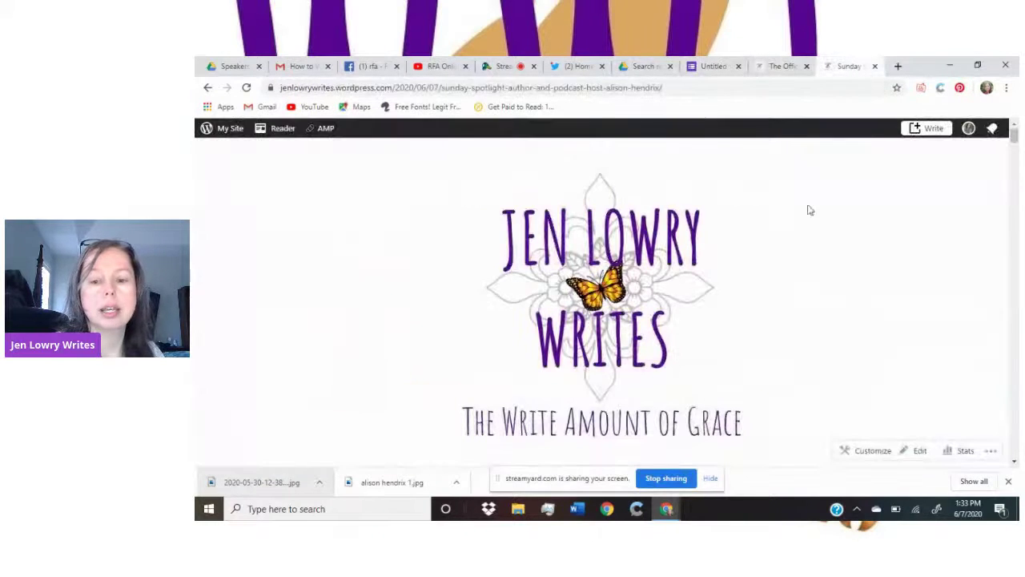
mouse_move(1016, 138)
left_mouse_down()
mouse_move(1016, 164)
mouse_move(1011, 124)
left_mouse_up()
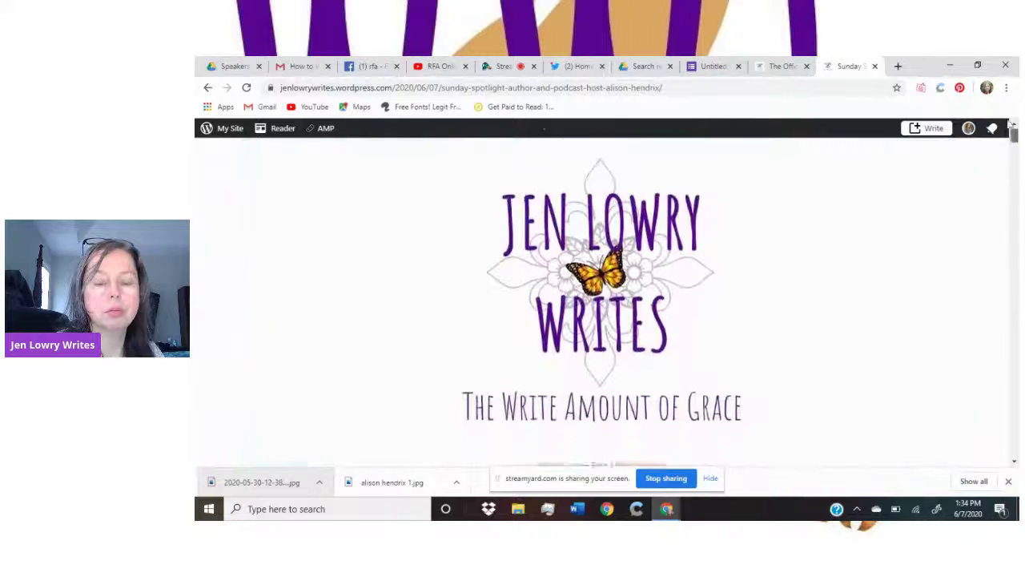
left_click(208, 88)
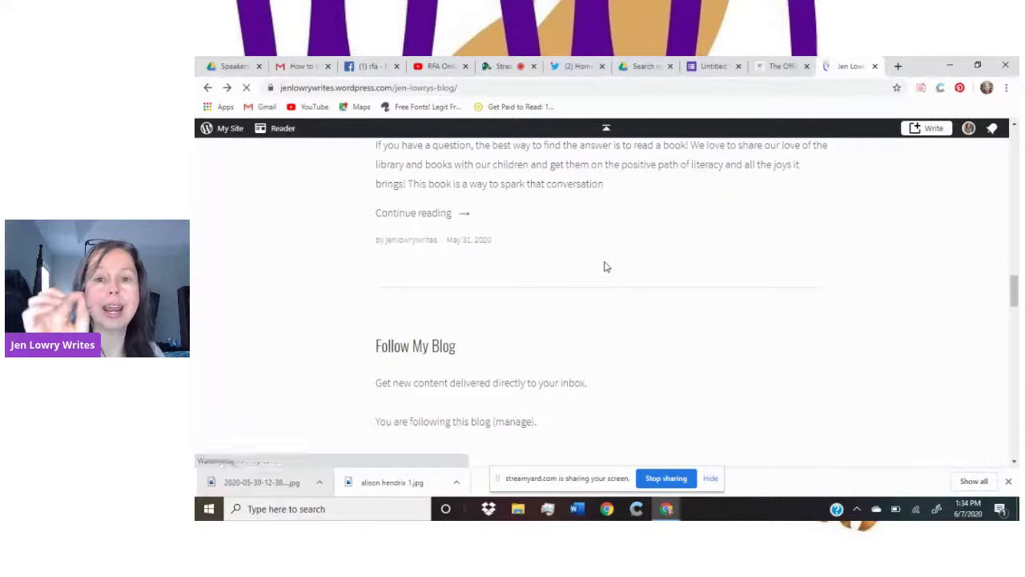
left_click_drag(1014, 258, 1014, 148)
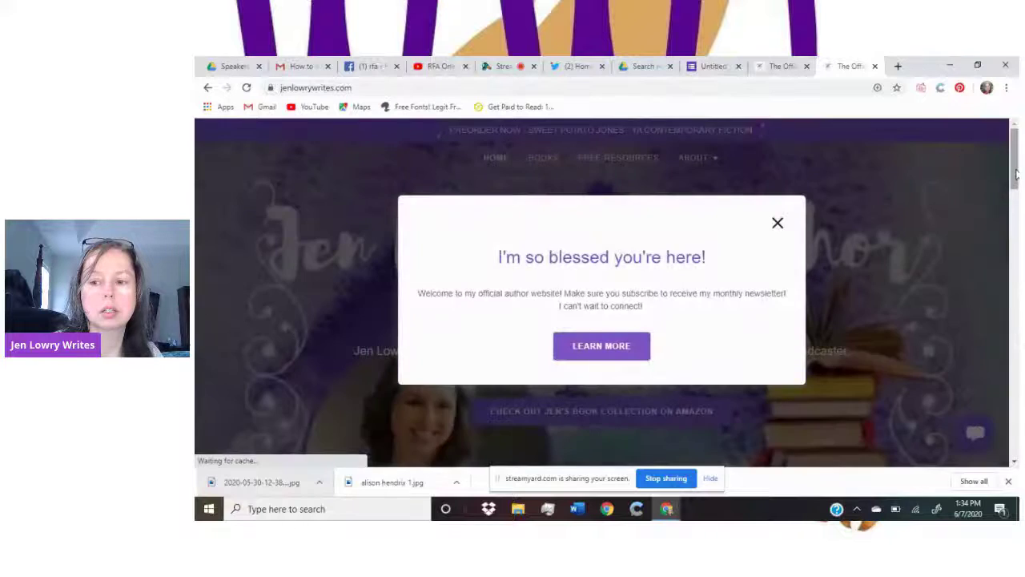
left_click_drag(1016, 172, 1015, 81)
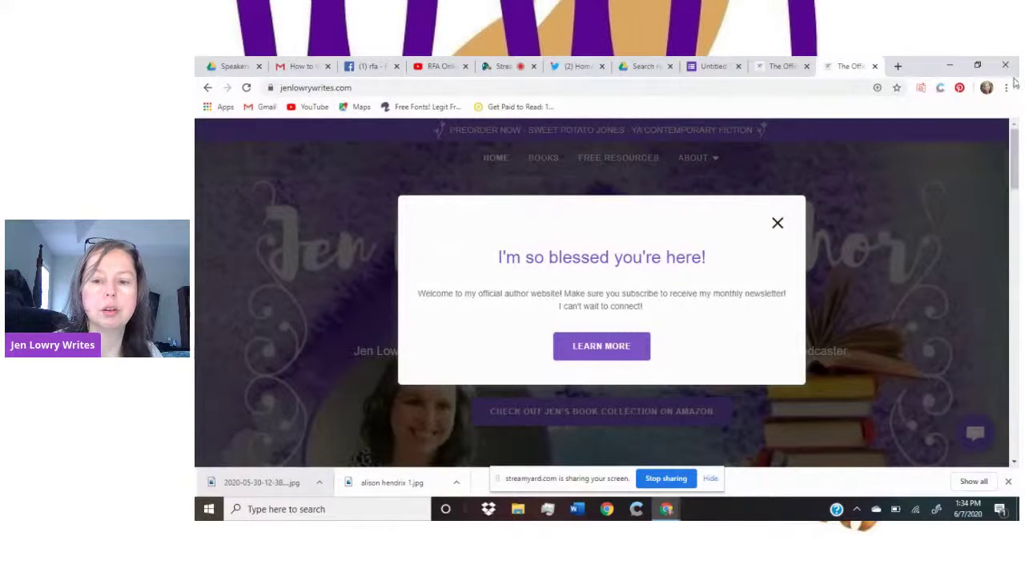
- Open the author's WordPress blog in a new tab and follow its link to view the Sunday Spotlight submission form
left_click(898, 66)
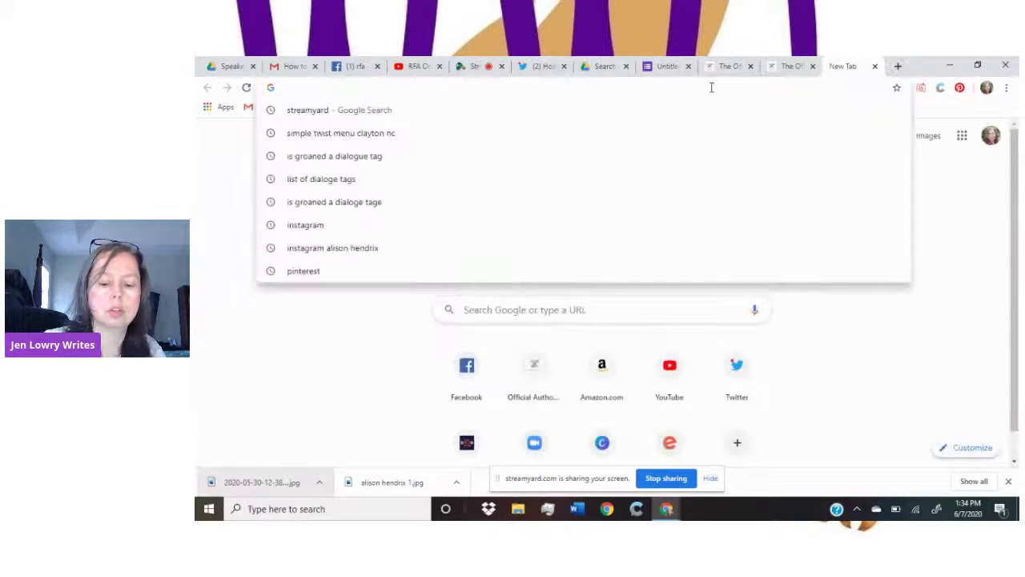
type("jenlowry")
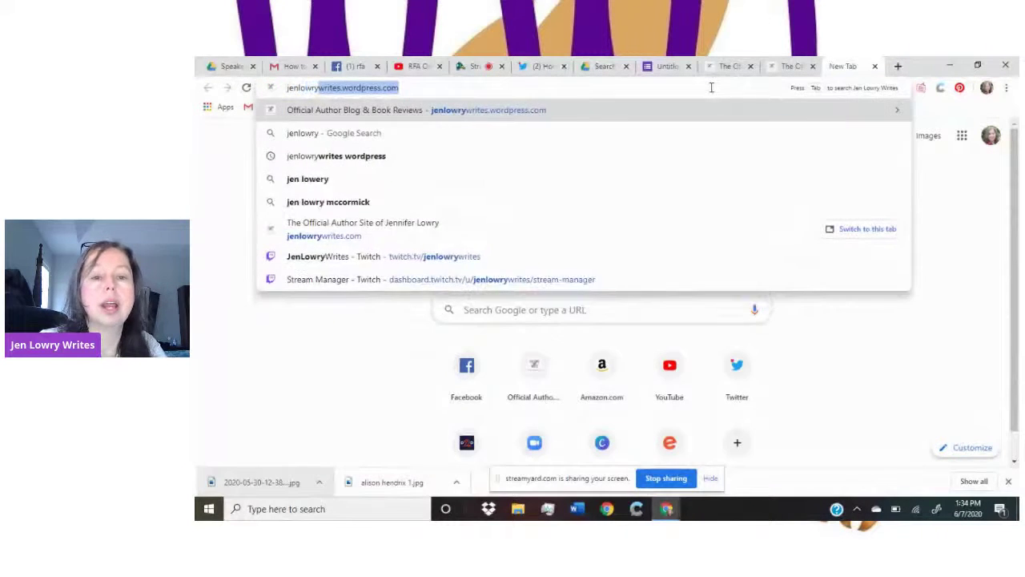
key("Return")
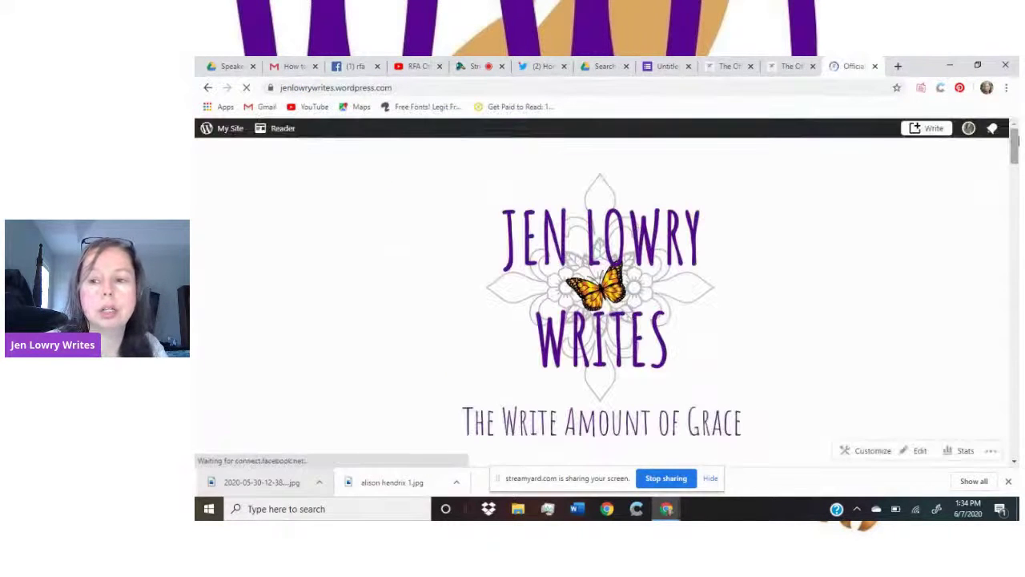
scroll(1016, 178, "down", 4)
left_click_drag(1016, 178, 1015, 241)
left_click(416, 237)
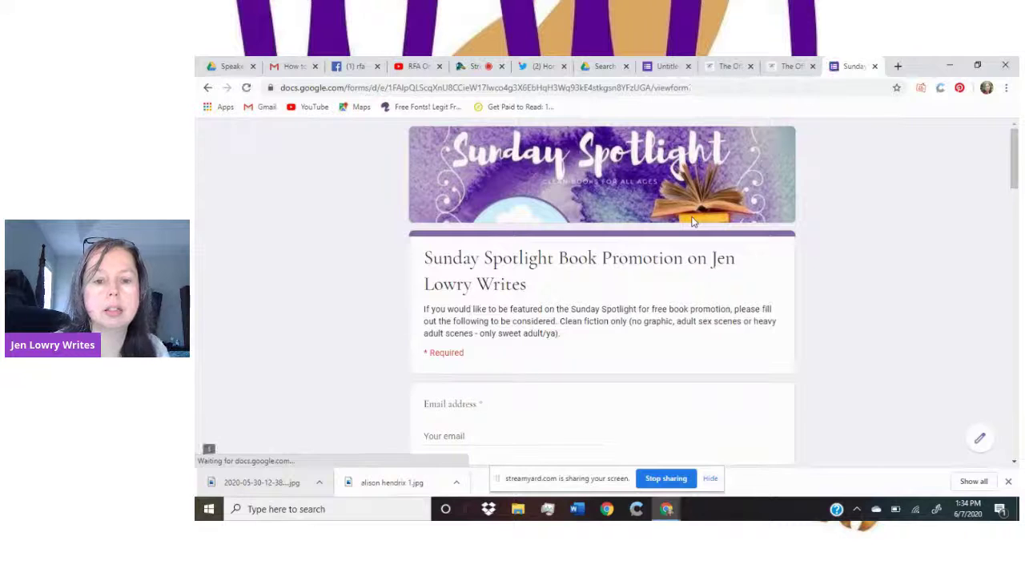
left_click_drag(1018, 183, 1016, 140)
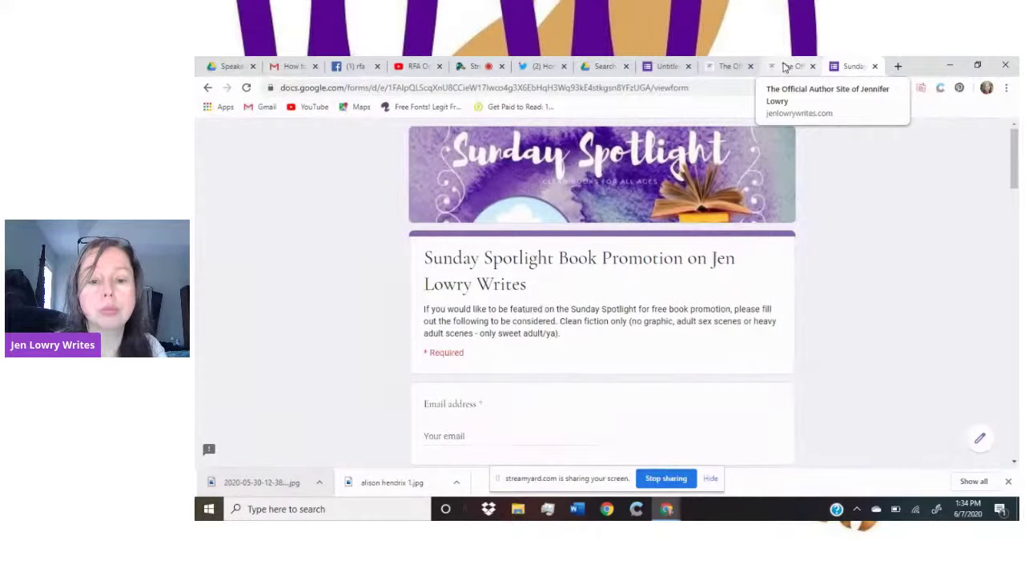
- Switch to the StreamYard broadcast and post the comment "Hey!!!!!" to all connected channels
left_click(784, 71)
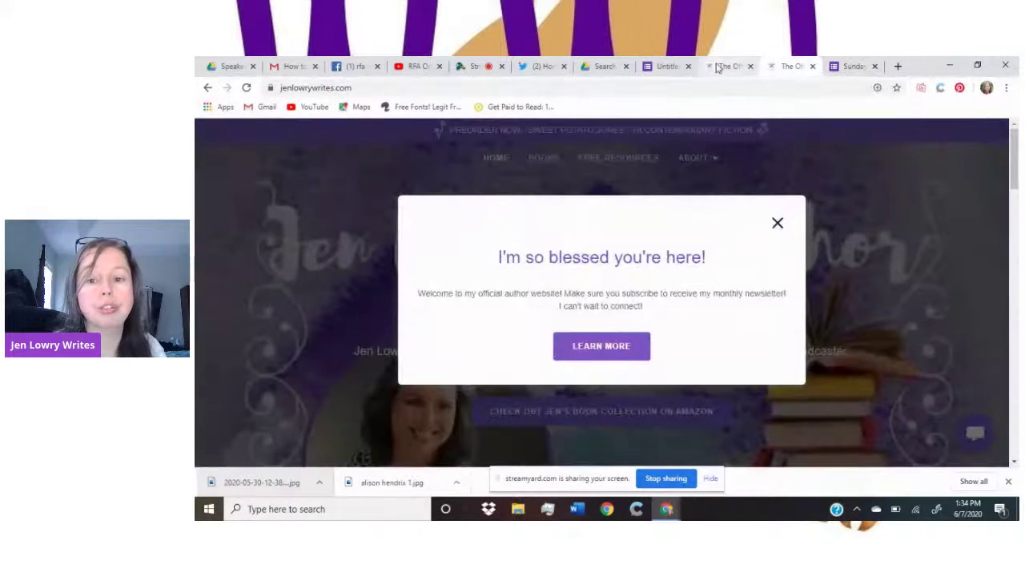
left_click(718, 70)
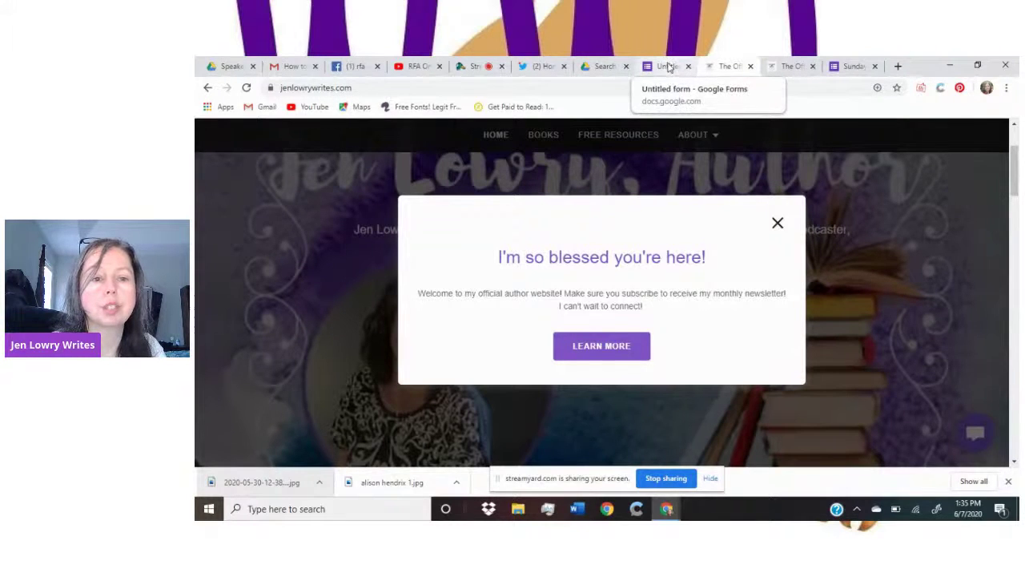
left_click(473, 66)
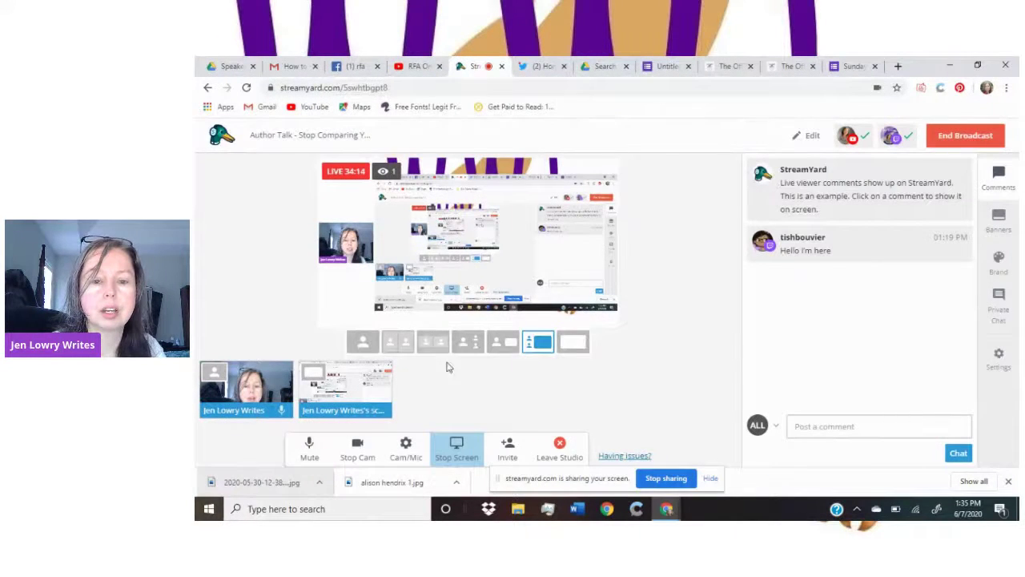
left_click(822, 424)
type("He")
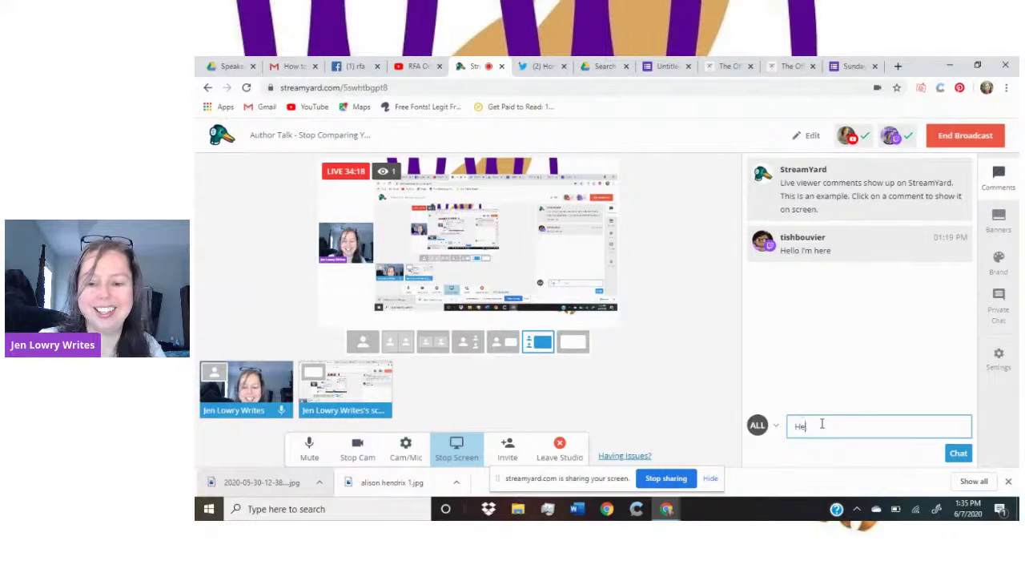
type("y!!!!!")
key("Return")
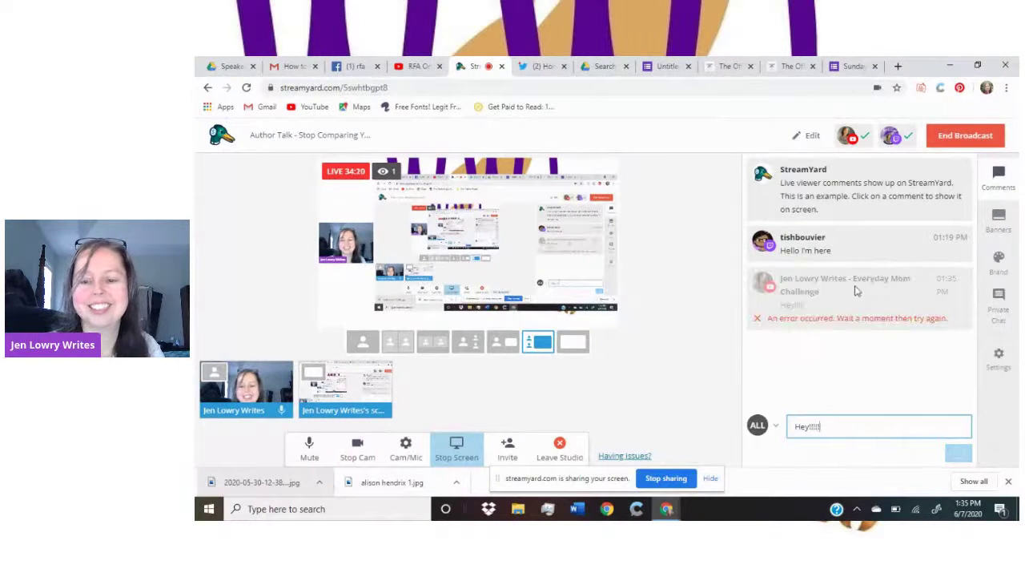
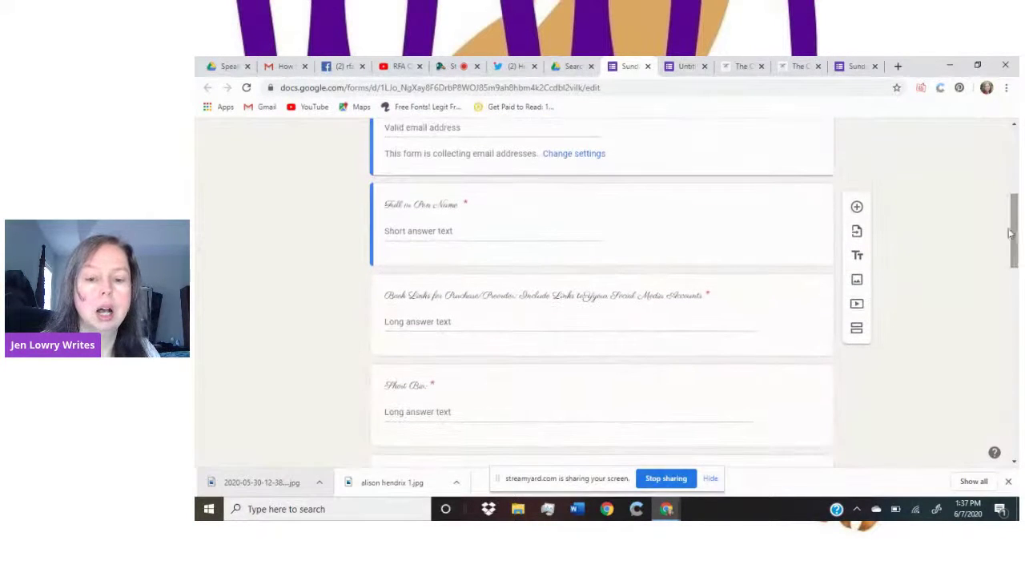
- Examine the original Sunday Spotlight form's questions, including book links, short bio, author photo, writer tips and clean fiction, and its header
left_click(602, 290)
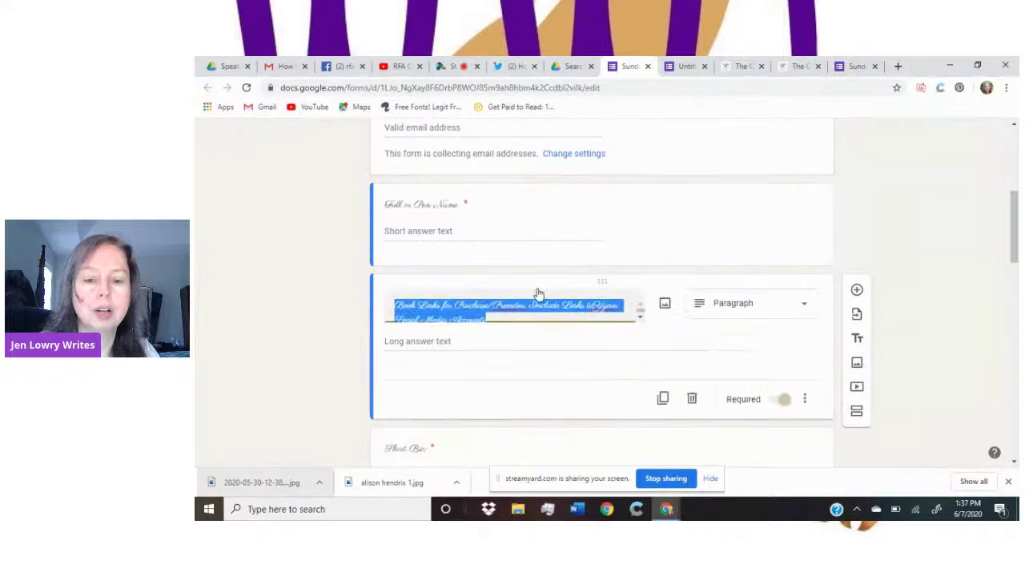
left_click_drag(1016, 248, 1018, 297)
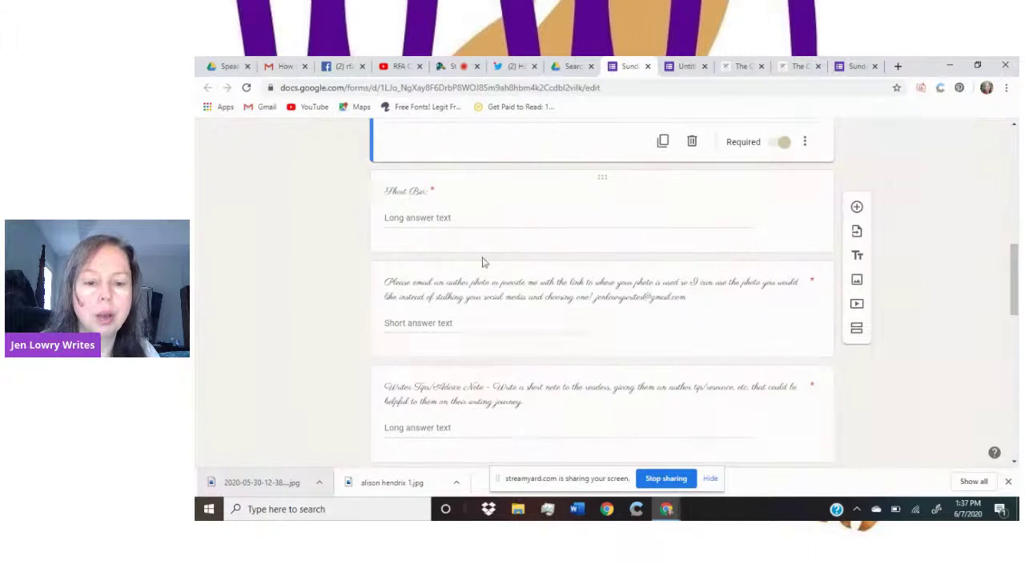
left_click_drag(1015, 286, 1014, 289)
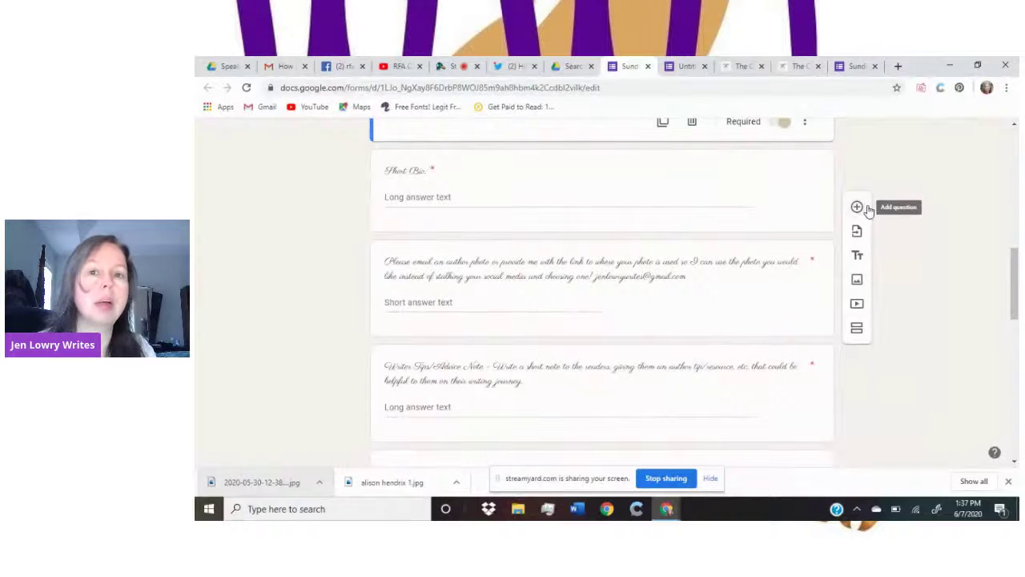
mouse_move(1015, 282)
left_mouse_down()
mouse_move(1016, 311)
mouse_move(1015, 285)
left_mouse_up()
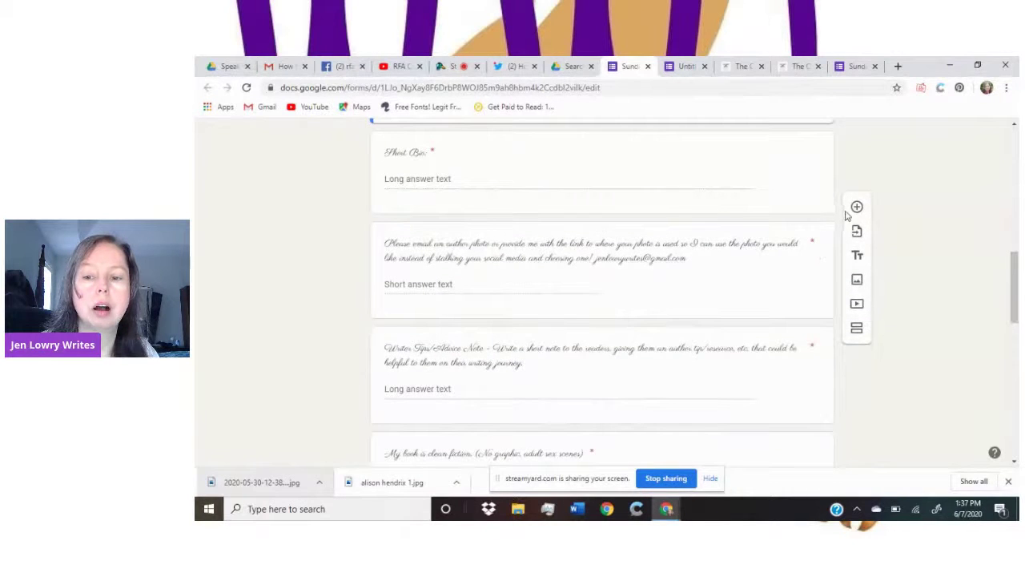
left_click_drag(1018, 310, 1015, 326)
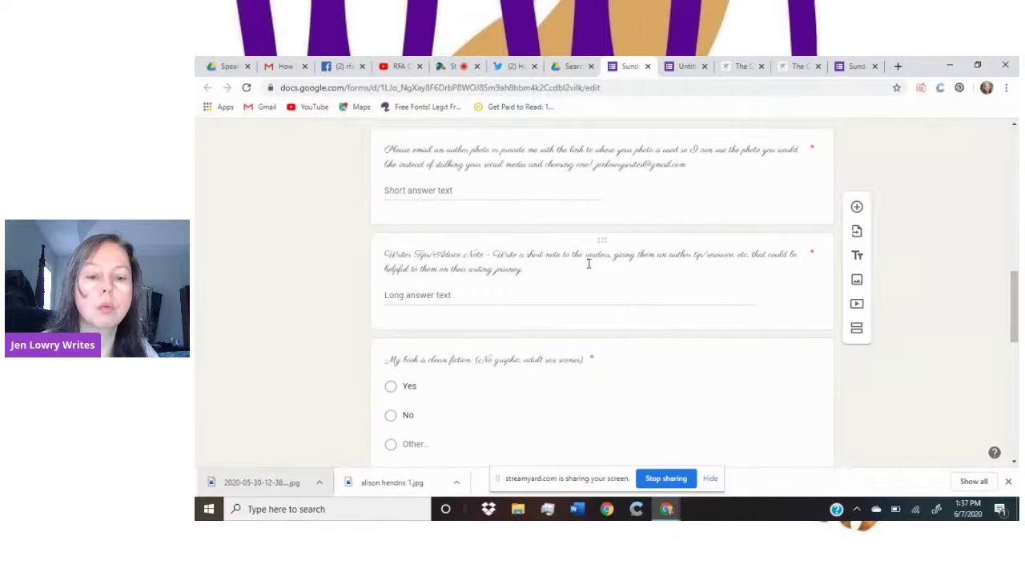
left_click_drag(1018, 323, 999, 304)
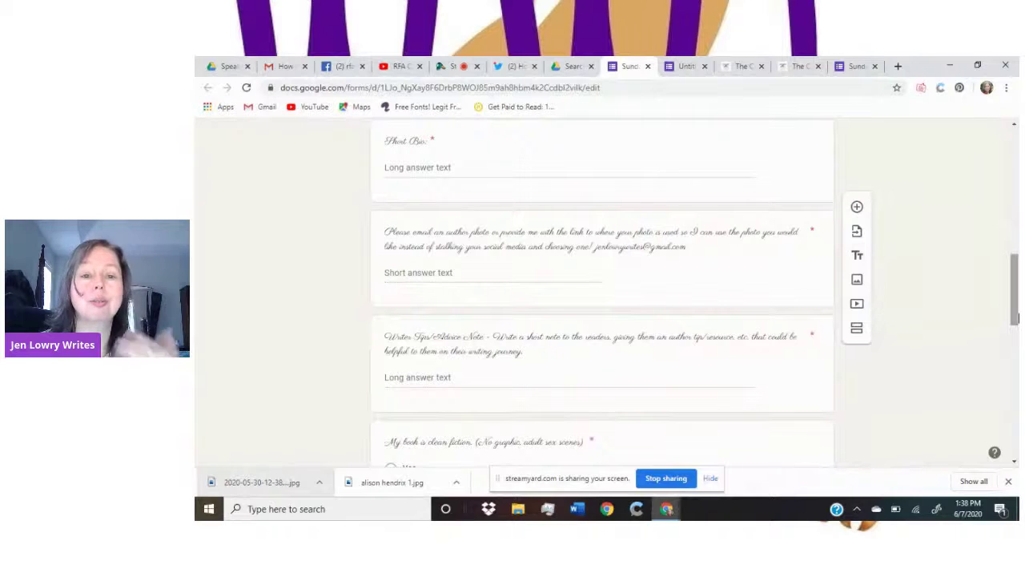
key("Home")
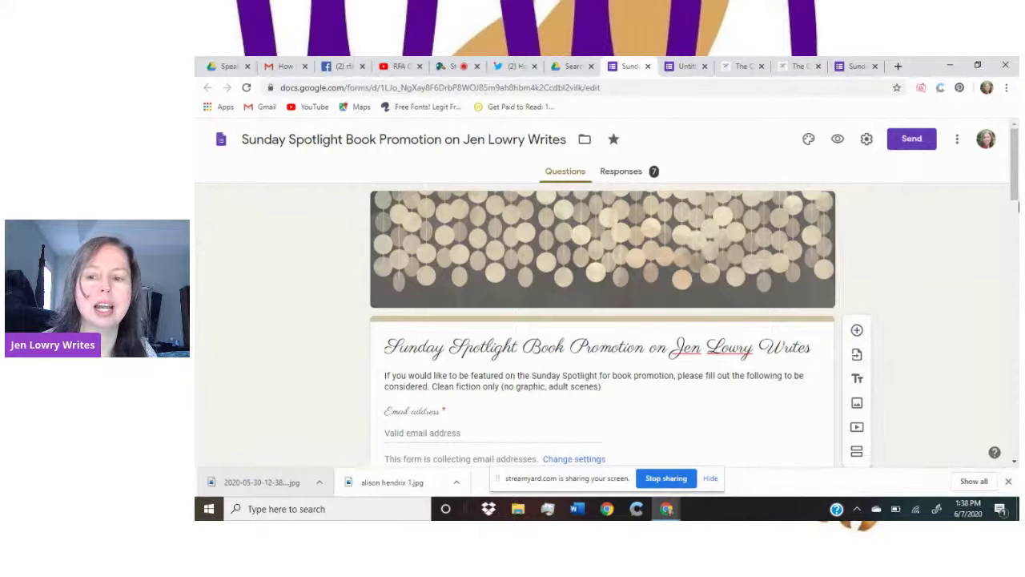
left_click_drag(1016, 179, 1017, 185)
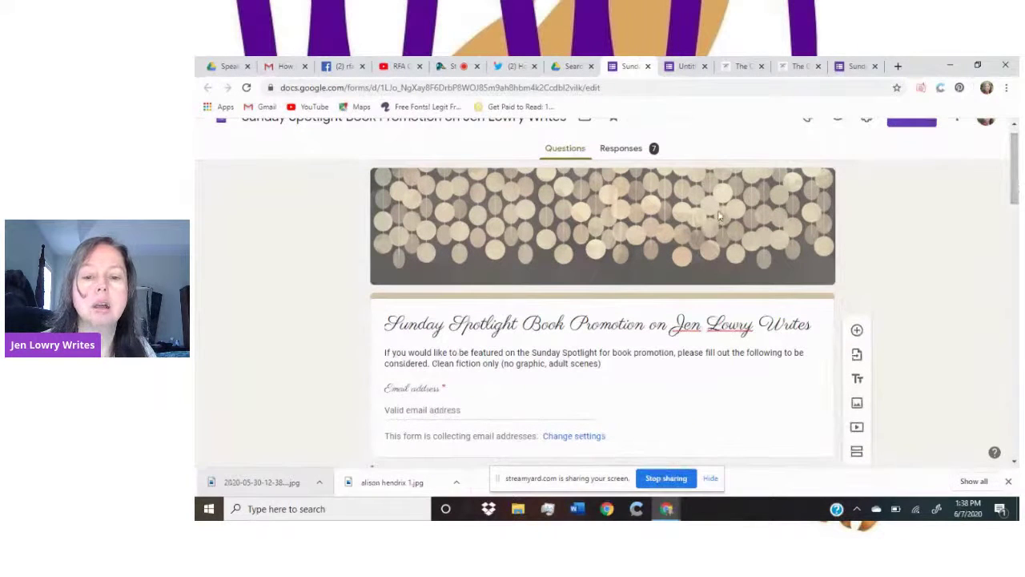
- Switch to the Google Drive search results, open the "Book Review - Clean Books" form and view its header and description
left_click(571, 65)
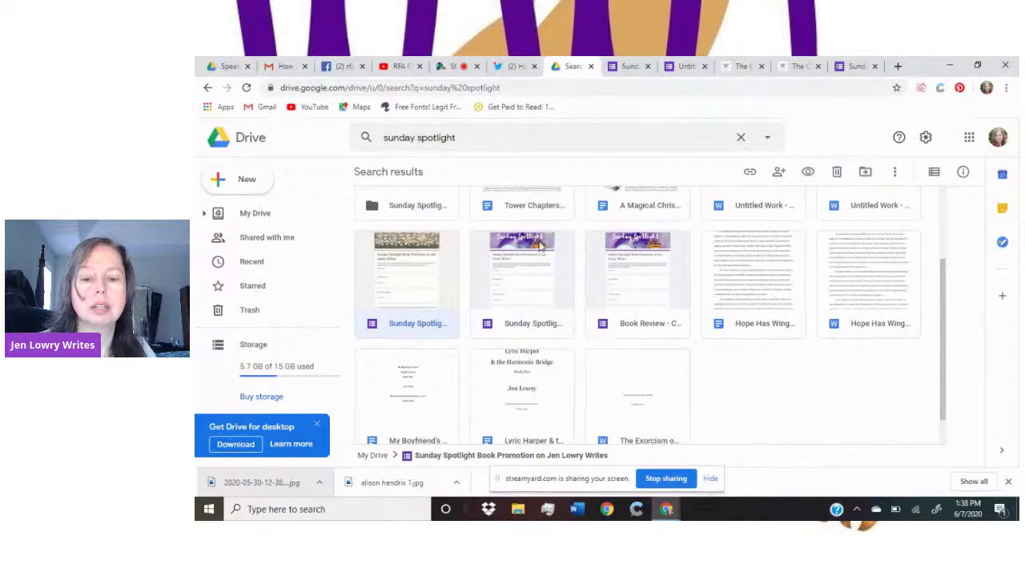
left_click(641, 270)
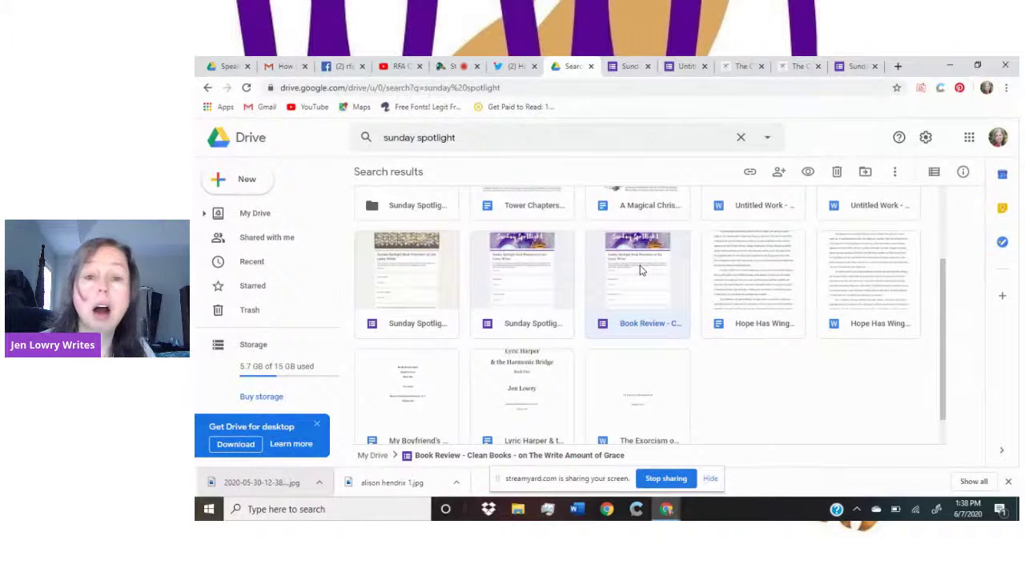
double_click(641, 270)
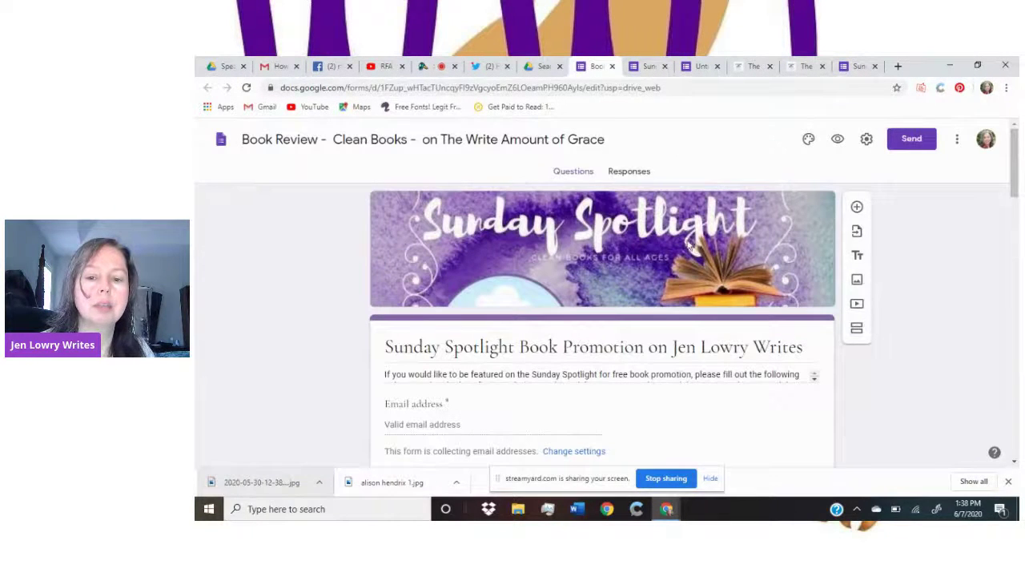
scroll(1017, 181, "down", 1)
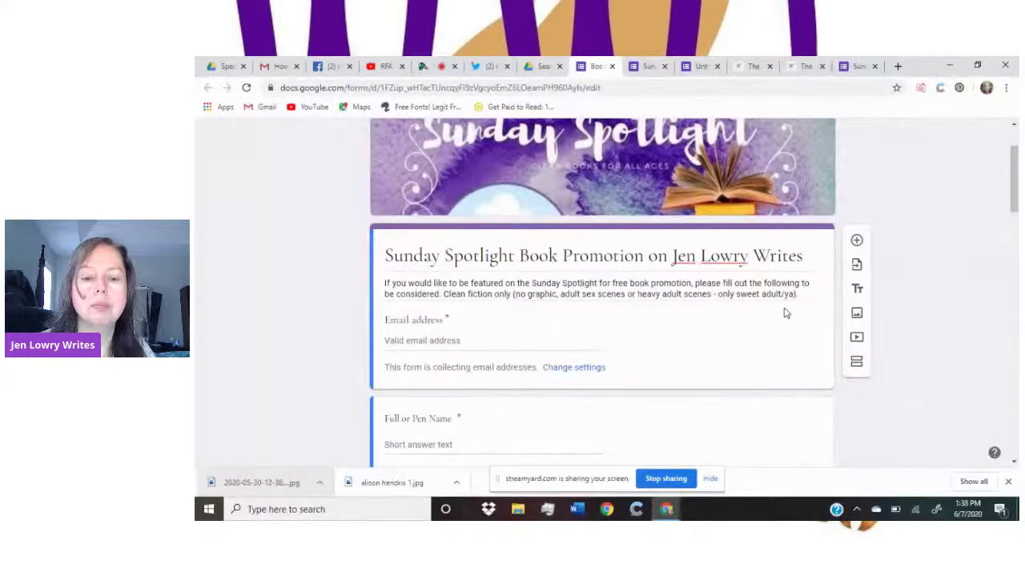
mouse_move(1016, 197)
left_mouse_down()
mouse_move(1009, 306)
mouse_move(1012, 178)
left_mouse_up()
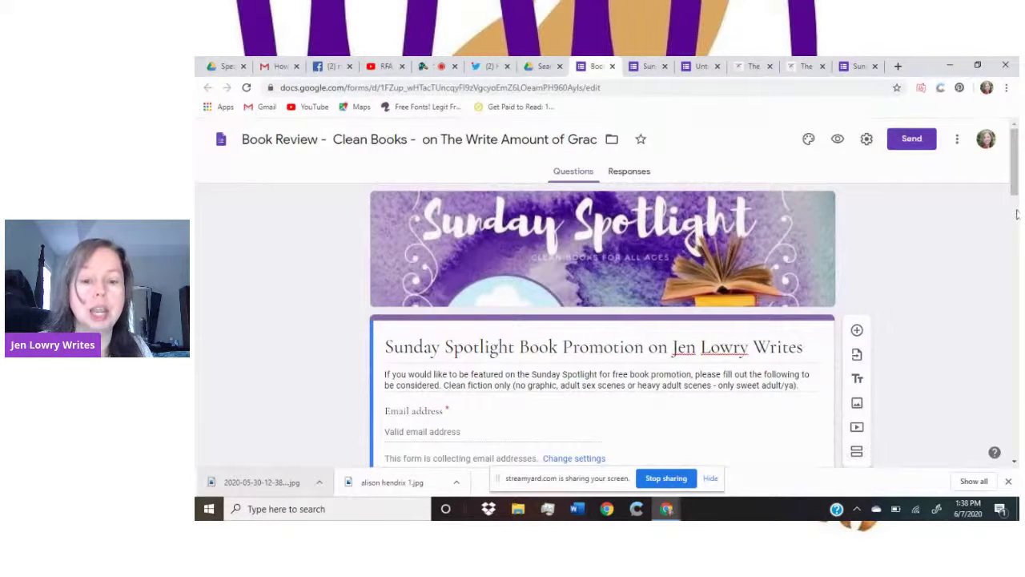
- Replace the title inside the book review form with "Book Review Submission Form"
triple_click(532, 361)
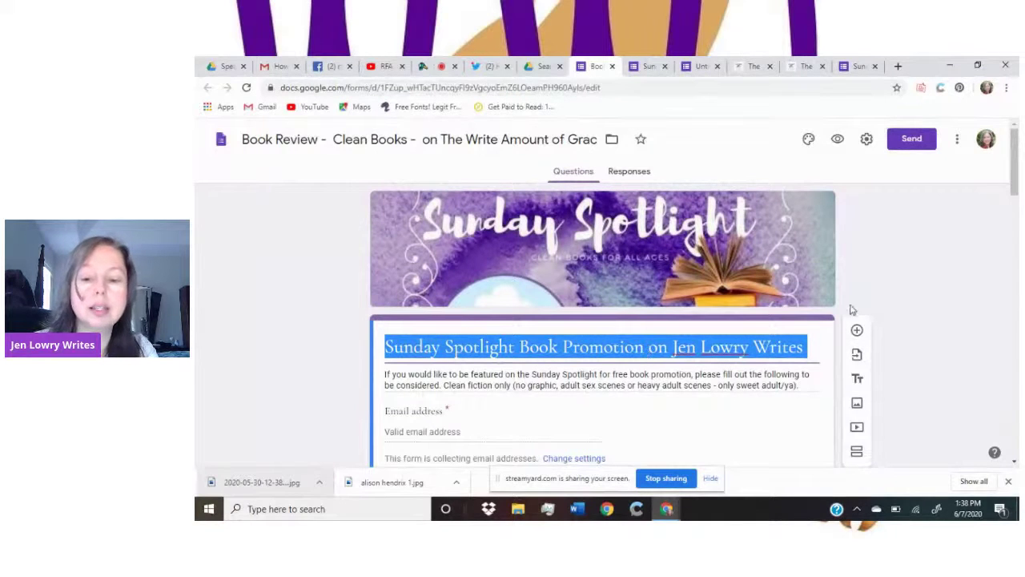
left_click(921, 264)
triple_click(642, 353)
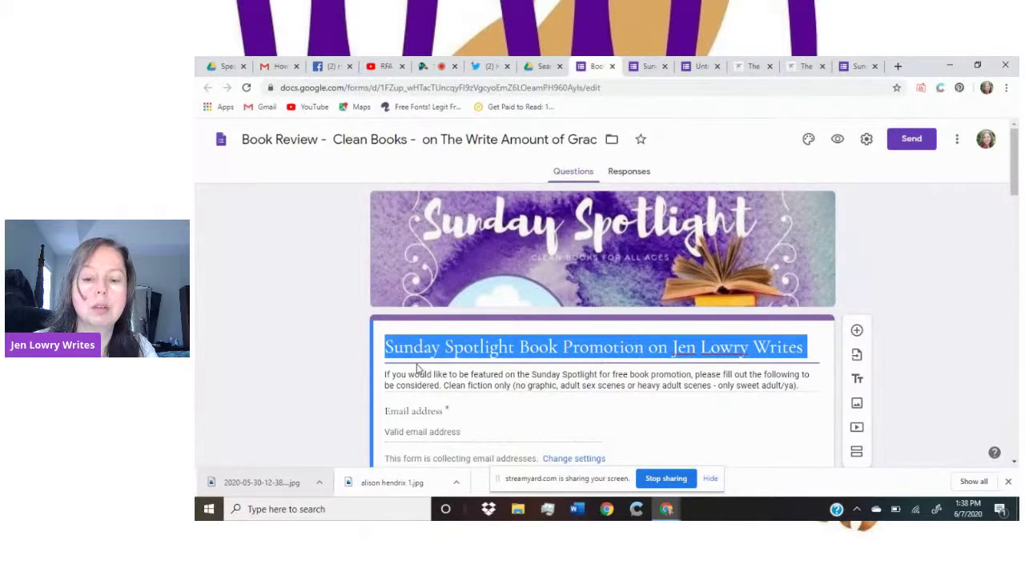
type("Book REvie")
key("BackSpace")
key("BackSpace")
key("BackSpace")
key("BackSpace")
type("eview")
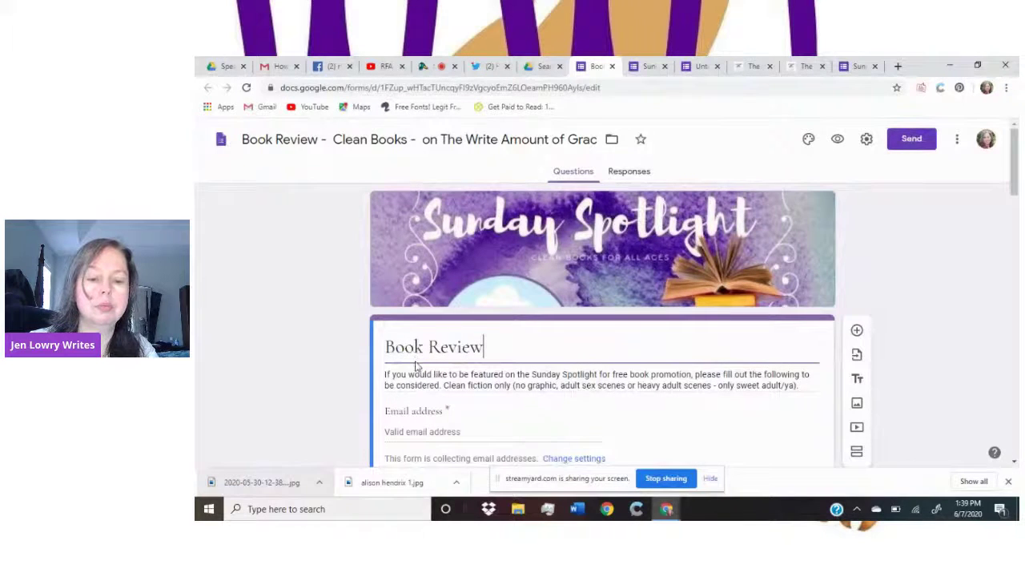
type(" Submission Form")
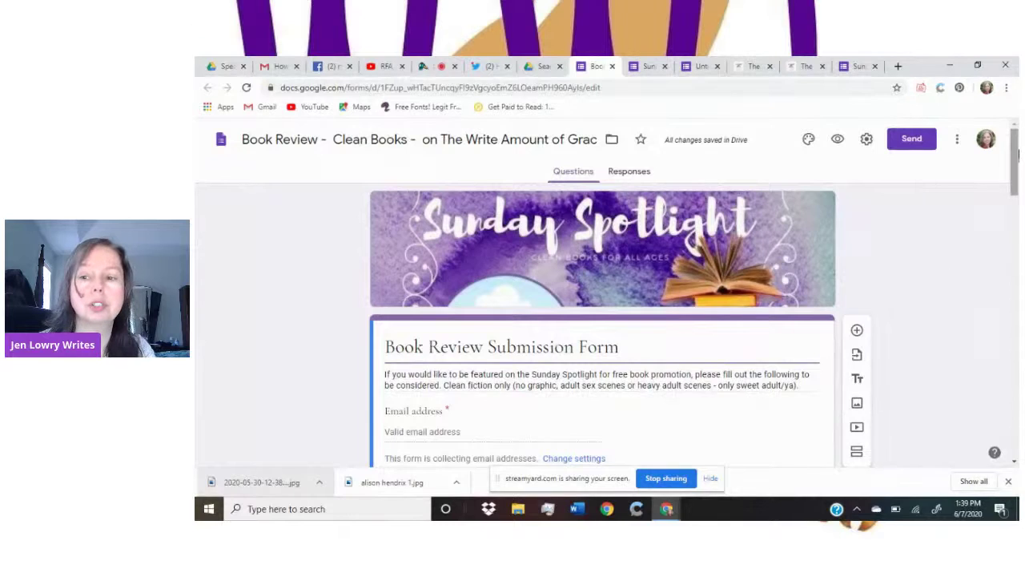
scroll(1020, 170, "down", 1)
scroll(1019, 170, "up", 1)
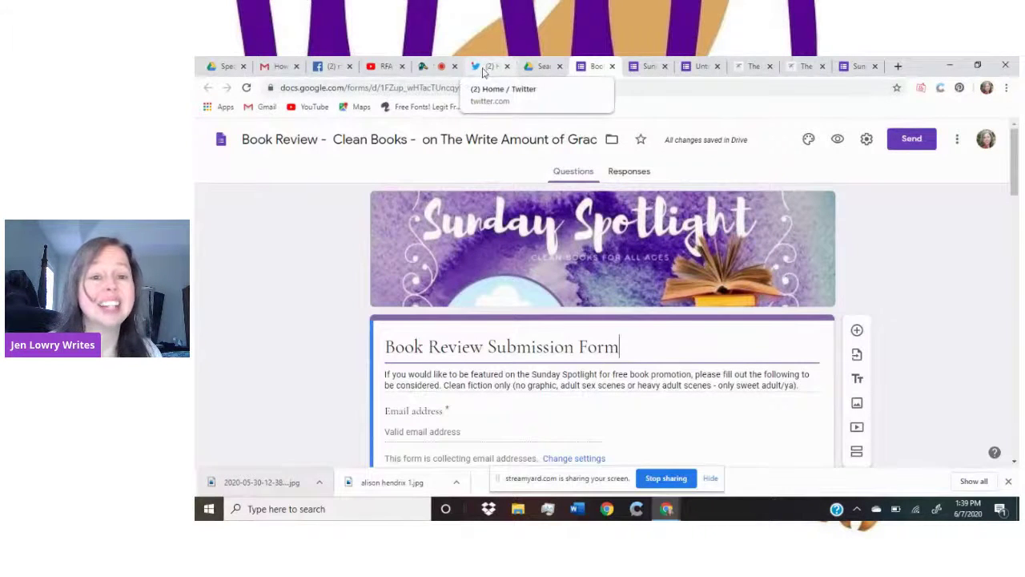
- Switch to the StreamYard broadcast, check the viewer comments and stop sharing the screen
left_click(428, 68)
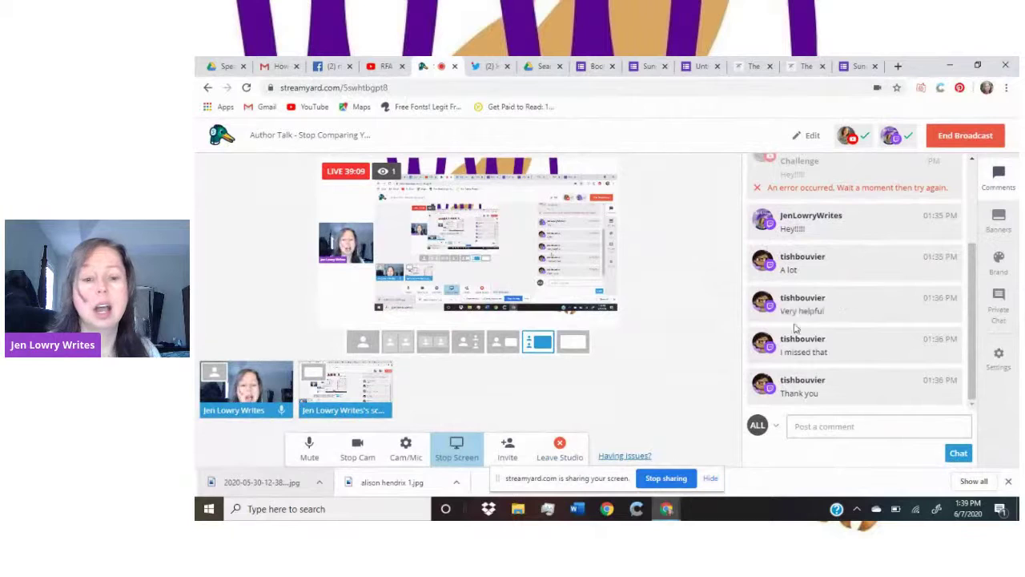
left_click(471, 447)
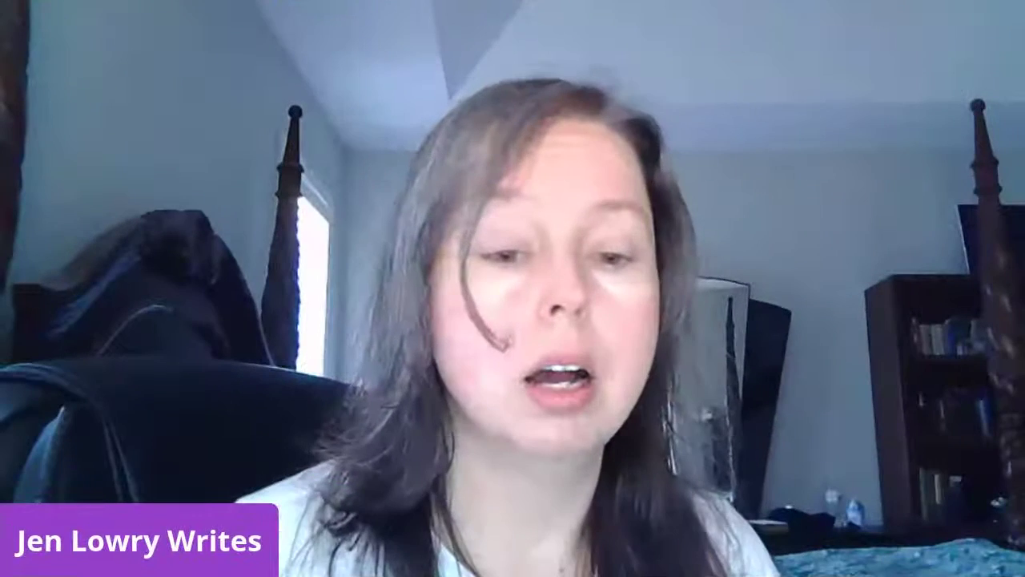